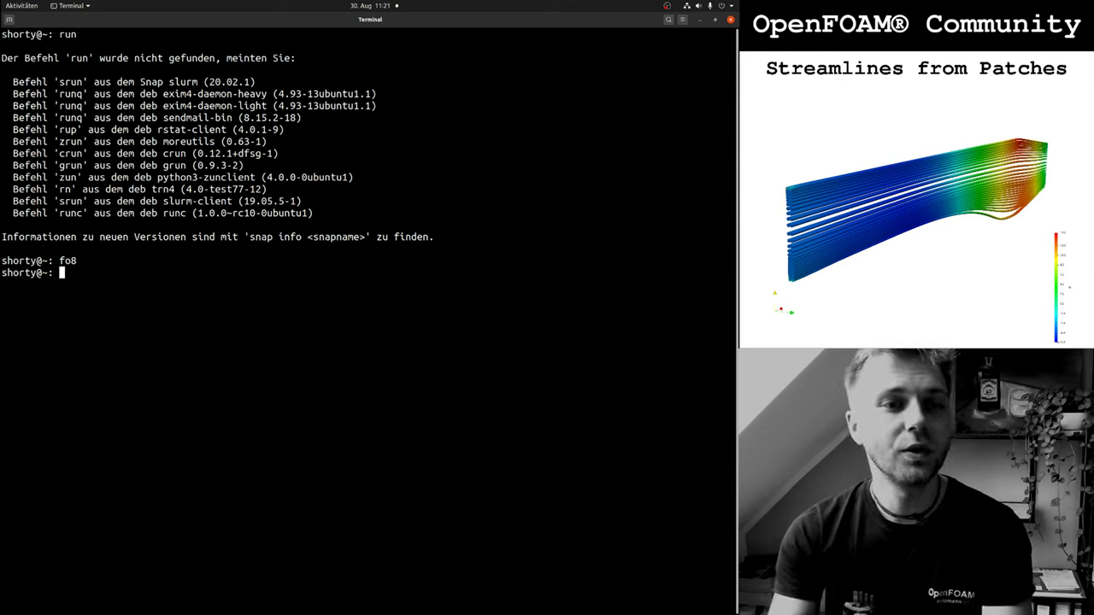
From the OpenFOAM run directory, change into tutorials/incompressible/simpleFoam/pitzDaily.
text(run)
key(Return)
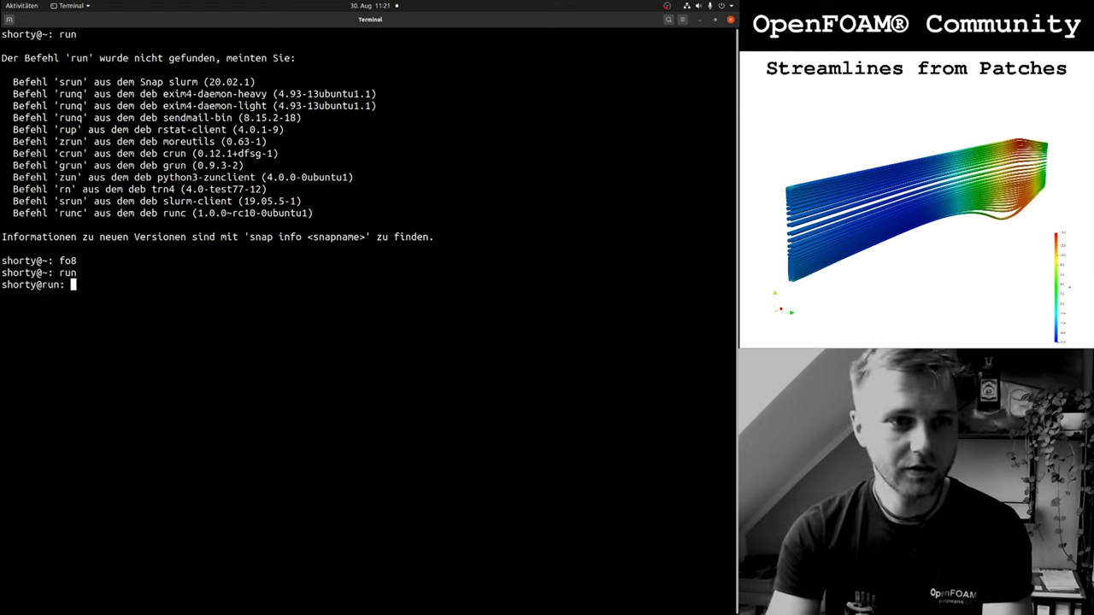
text(cd in)
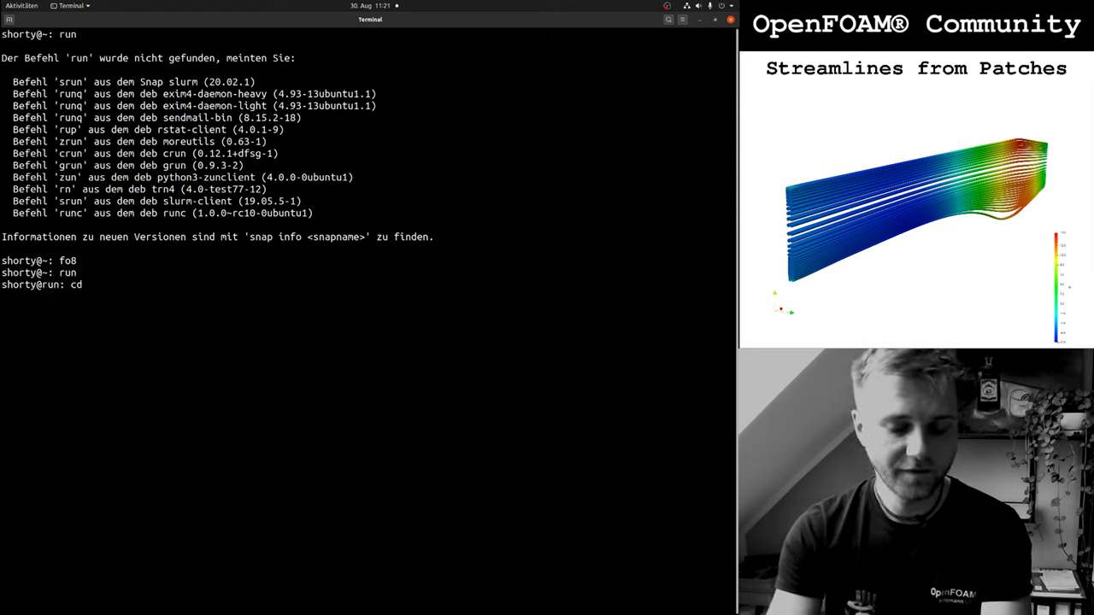
key(BackSpace)
key(BackSpace)
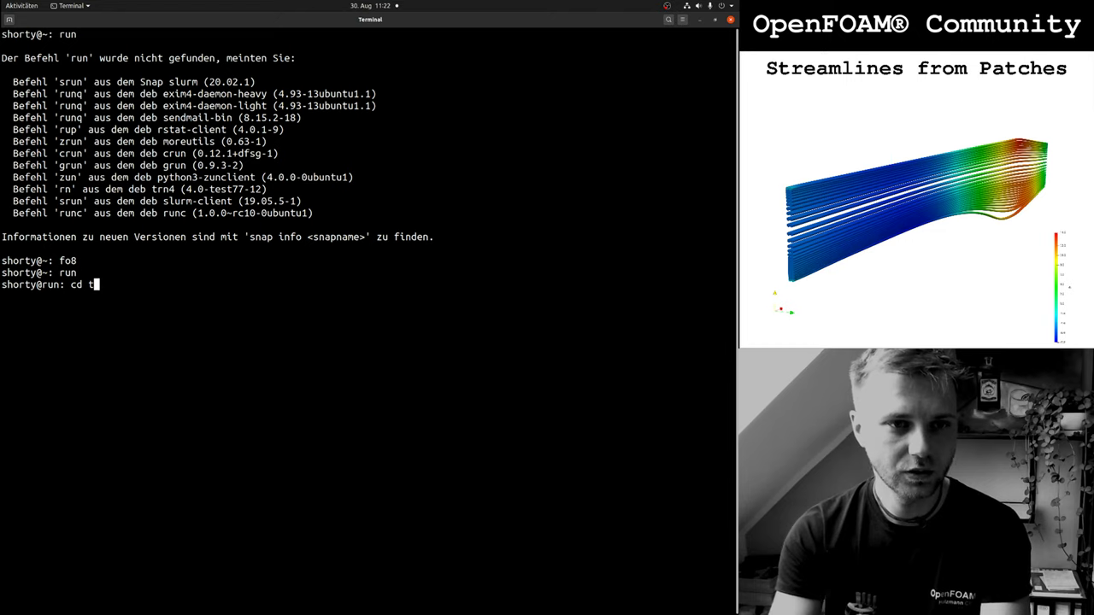
text(t)
key(Tab)
text(i)
key(Tab)
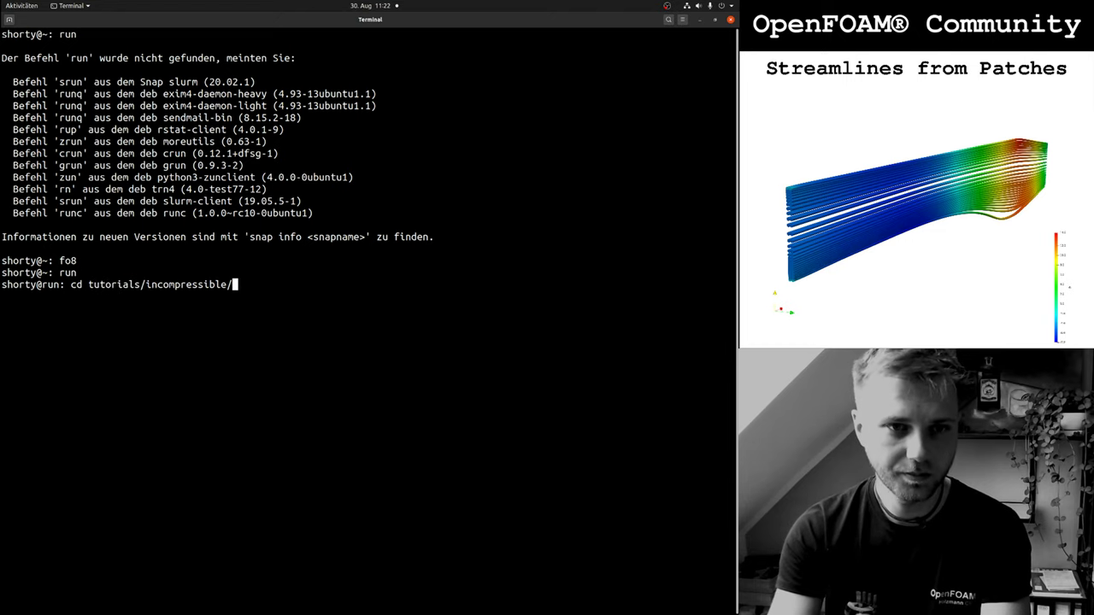
text(si)
key(Tab)
text(pi)
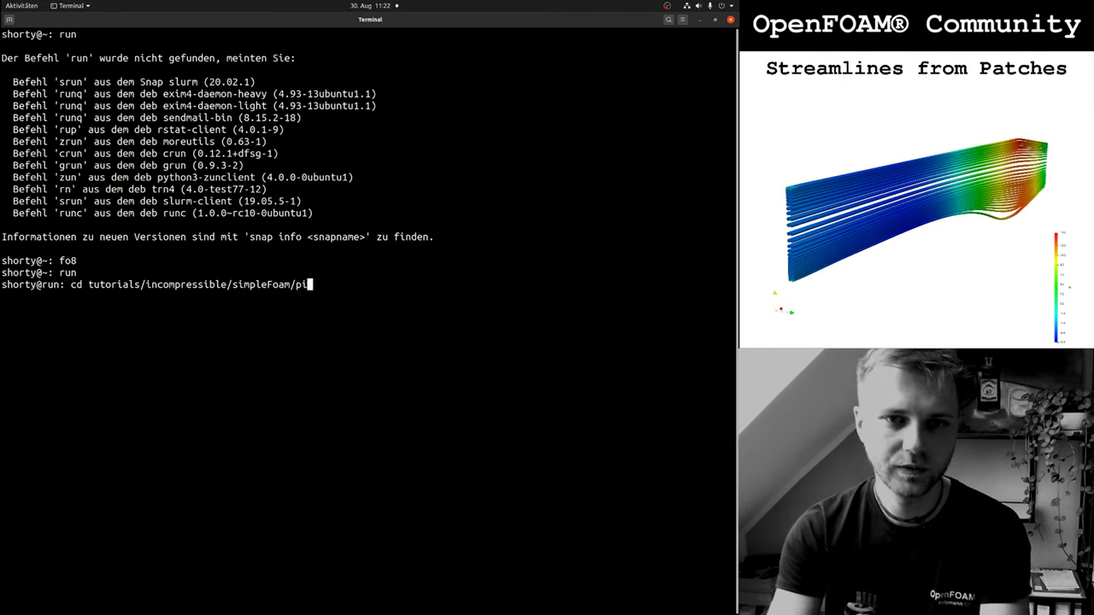
key(Tab)
key(Return)
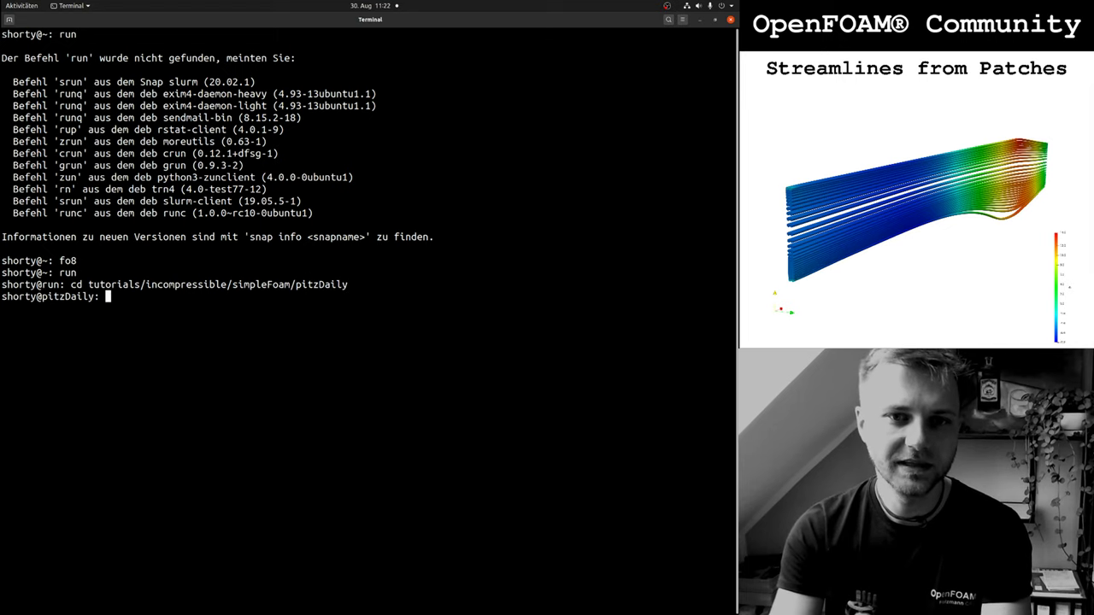
List the pitzDaily case contents with ls and launch ParaView from there.
text(ls)
key(Return)
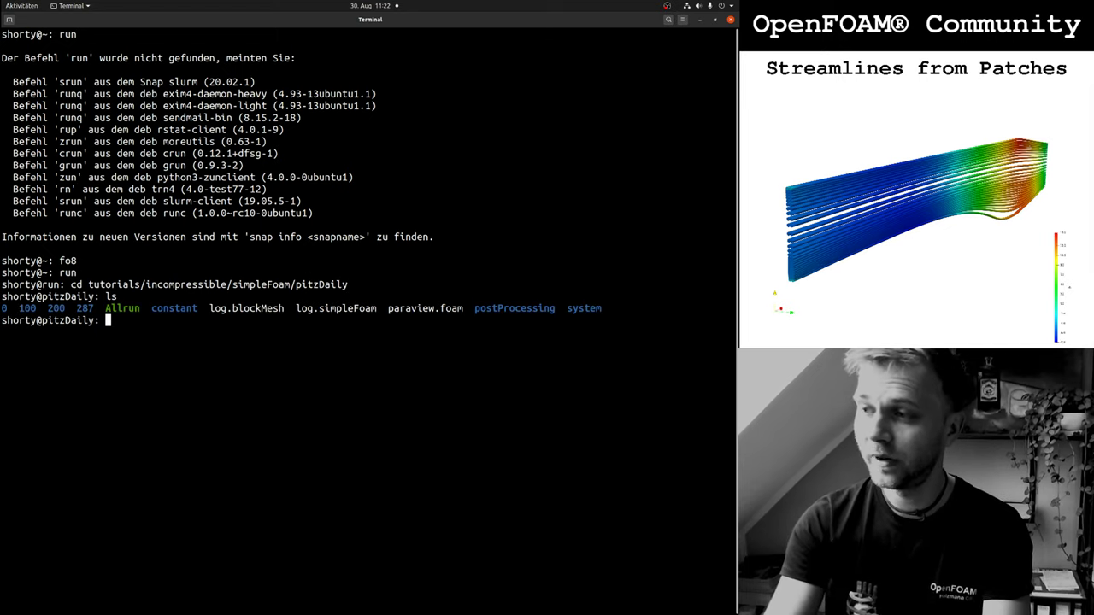
text(paraview)
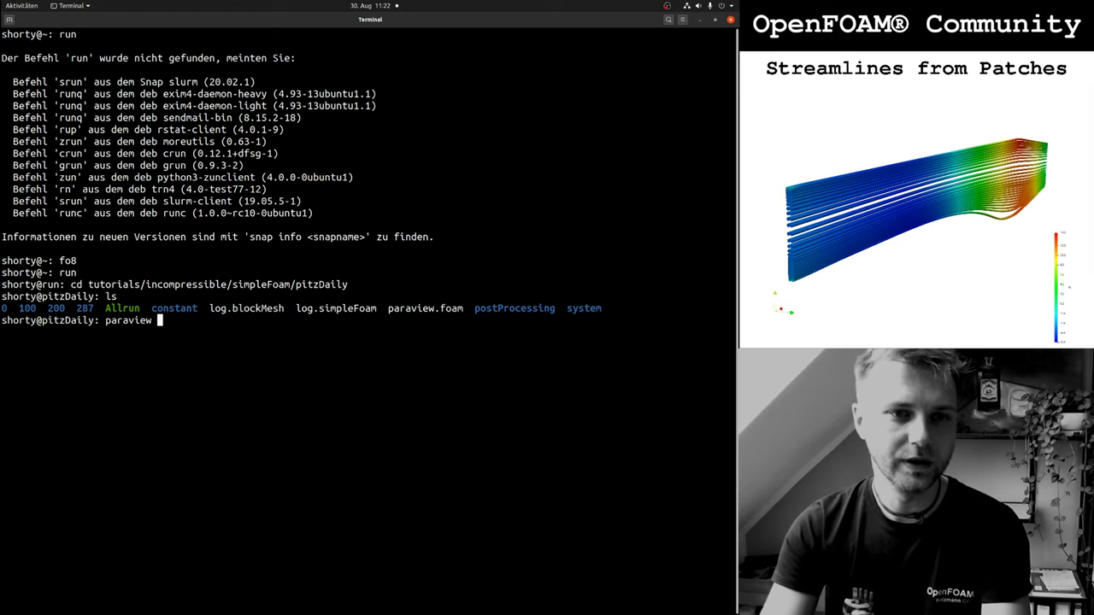
key(Return)
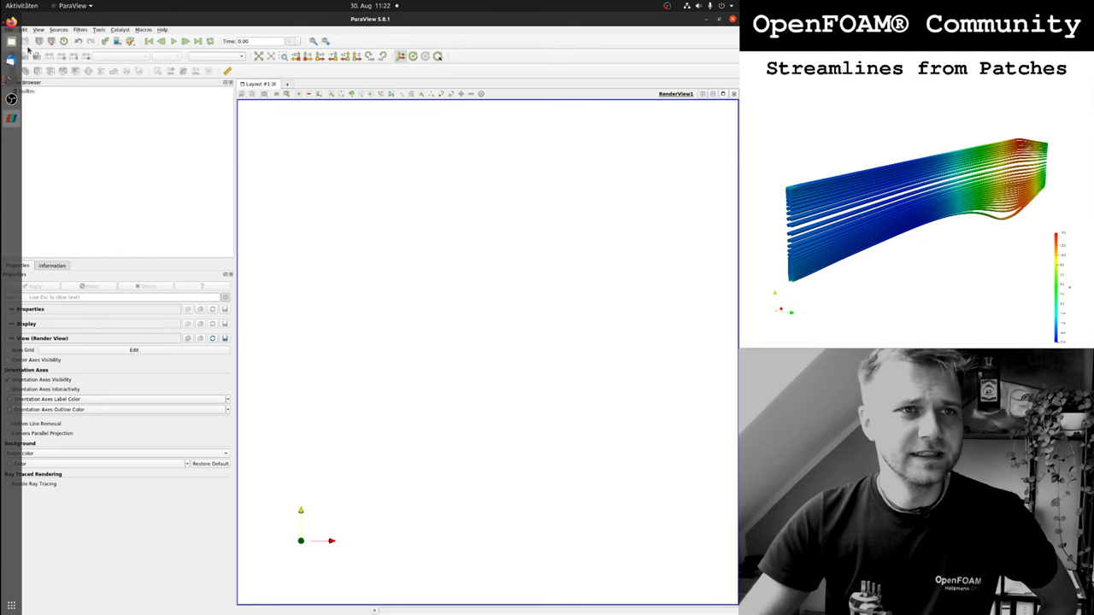
Open paraview.foam from the pitzDaily folder and apply it to show the mesh coloured by p.
click(12, 41)
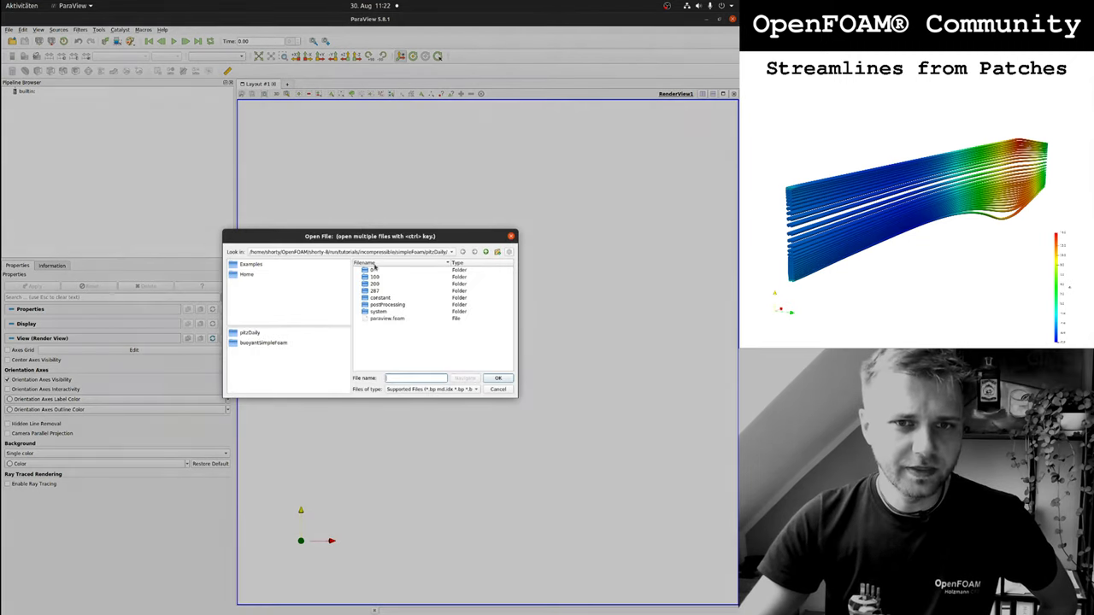
click(385, 318)
double_click(384, 319)
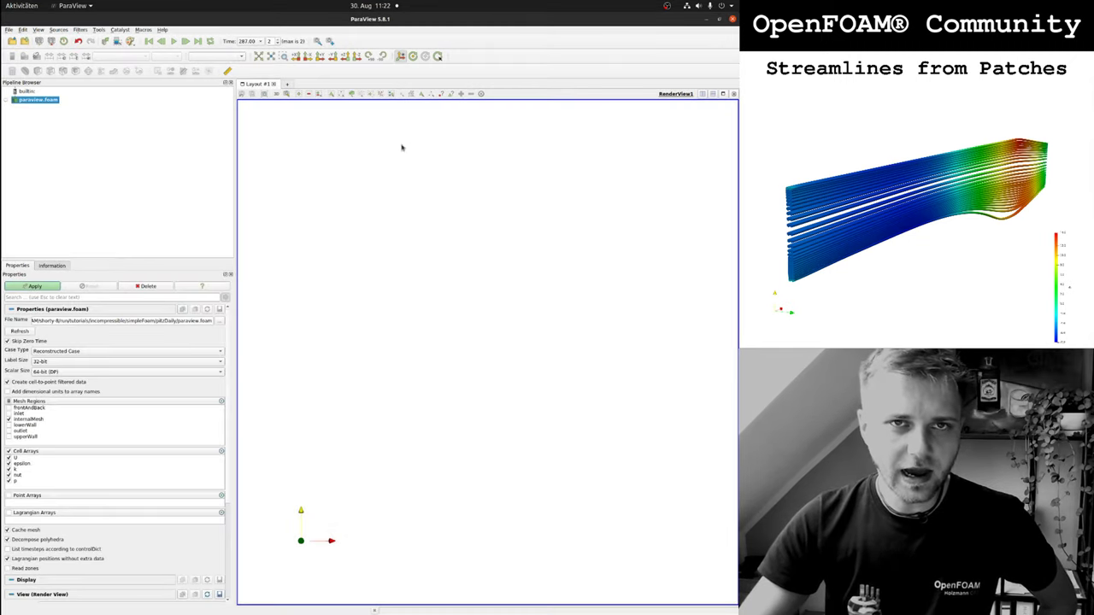
click(34, 286)
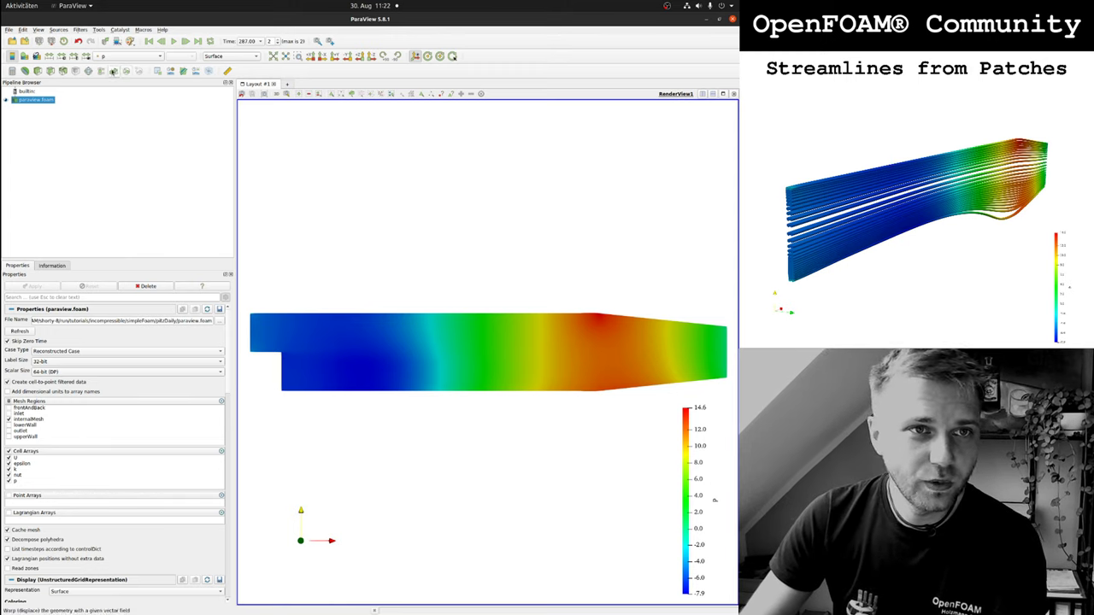
Add a Stream Tracer to the case and compute streamlines from the default line seed.
click(106, 74)
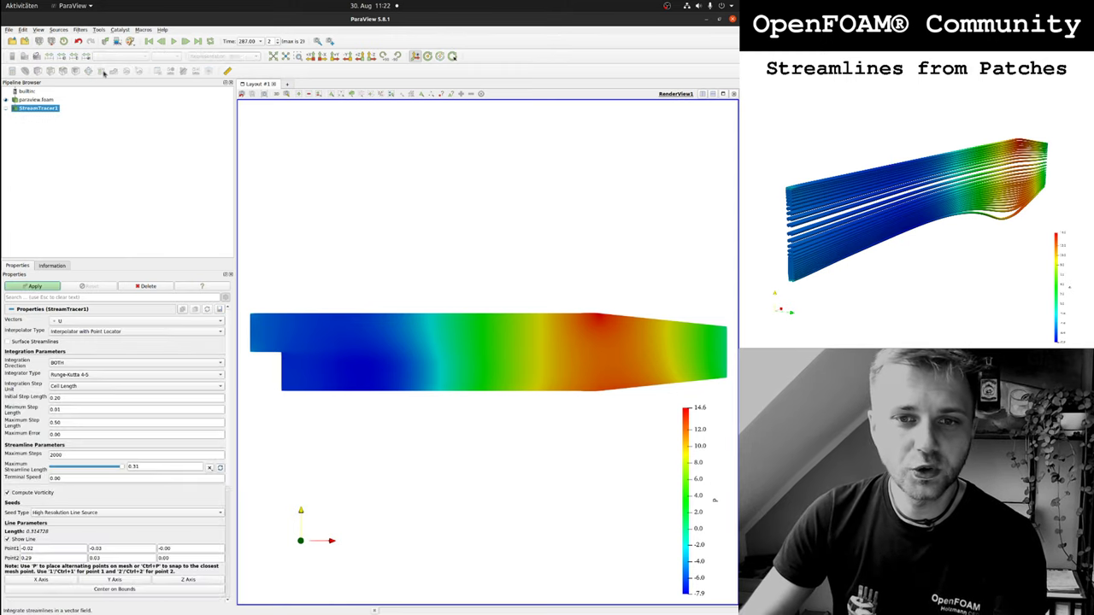
drag(437, 221, 629, 286)
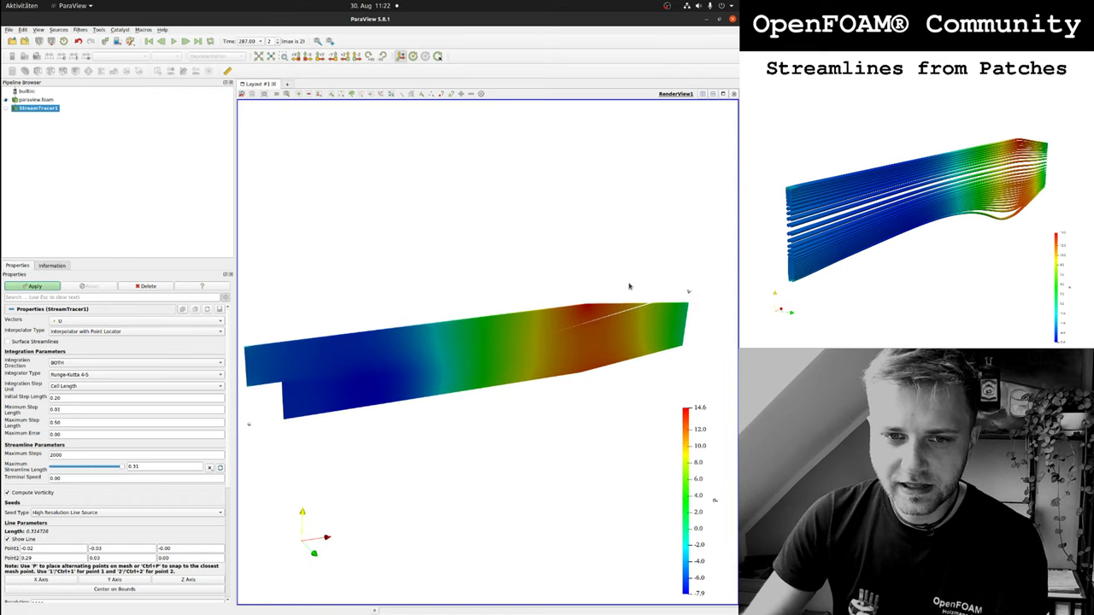
drag(349, 442, 341, 391)
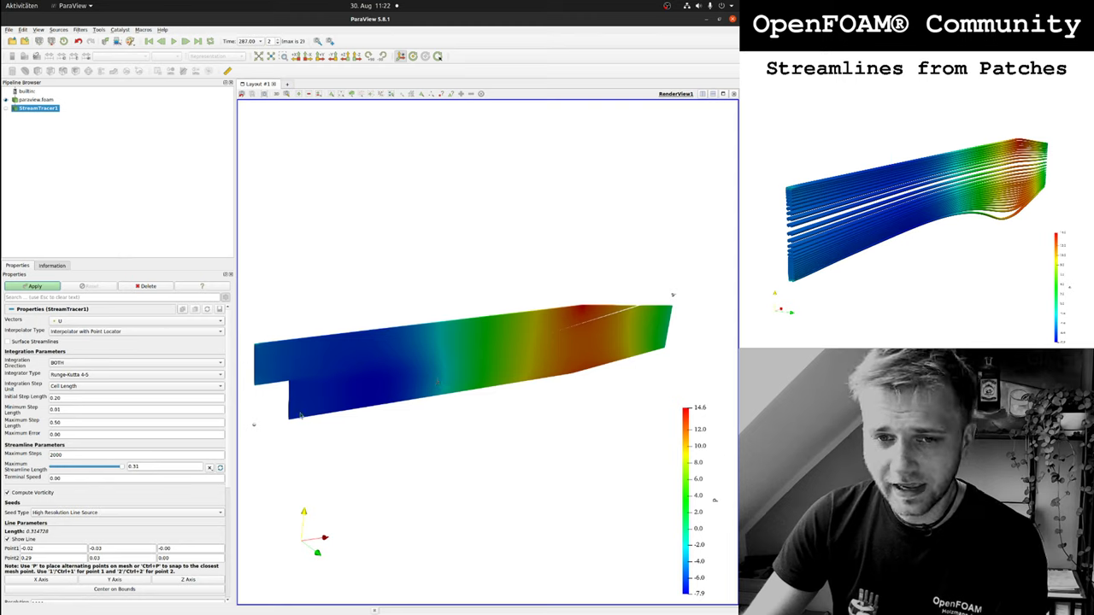
drag(622, 317, 520, 247)
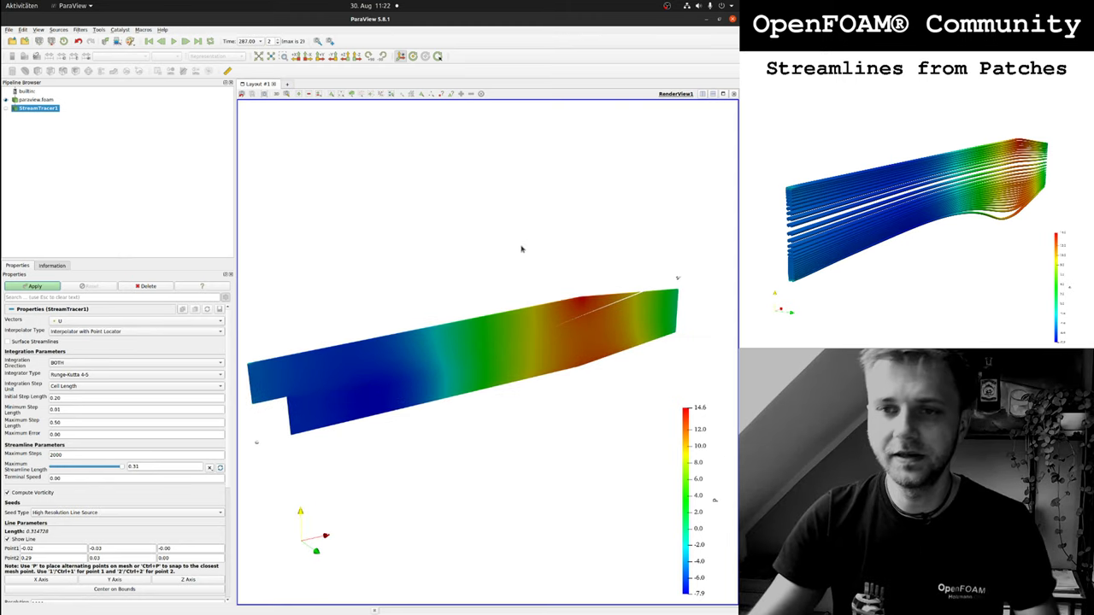
click(43, 286)
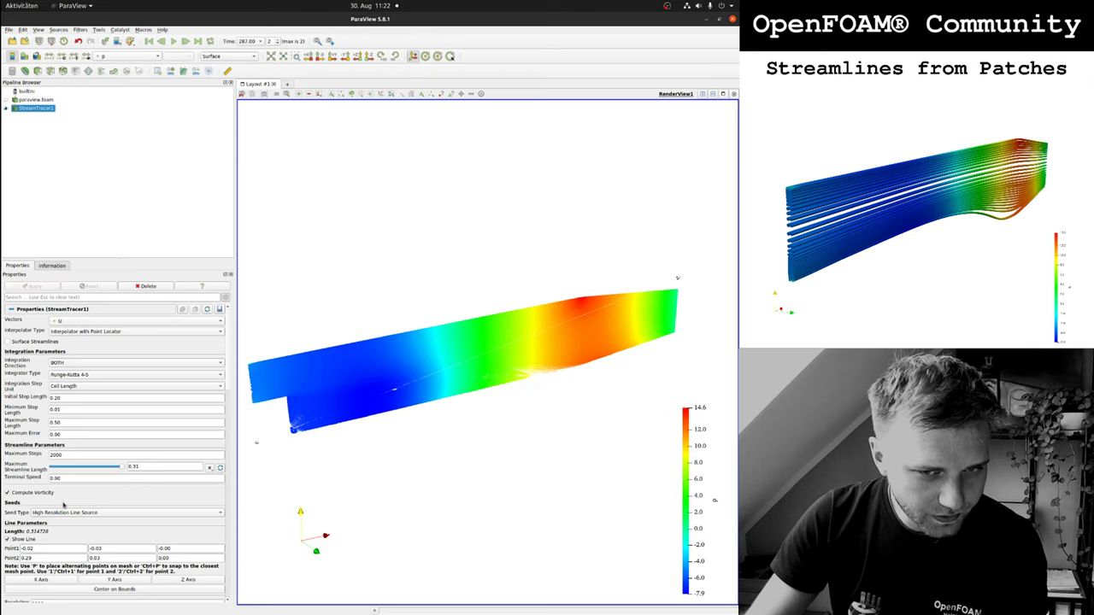
Raise the line seed resolution to 100, recompute, and inspect the recirculation behind the step.
scroll(15, 490, down, 2)
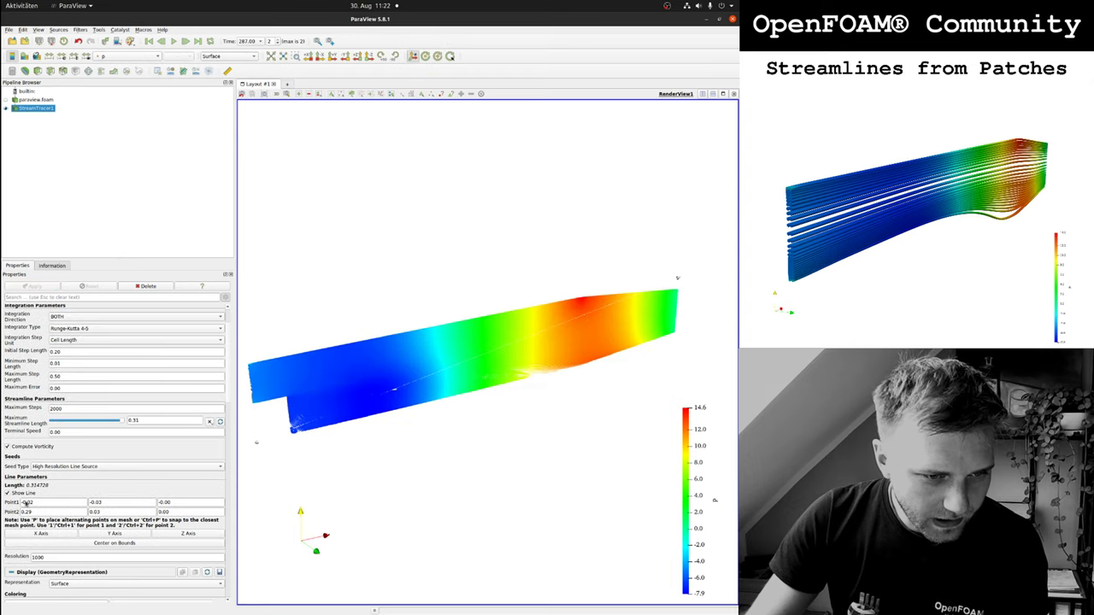
double_click(38, 557)
text(5)
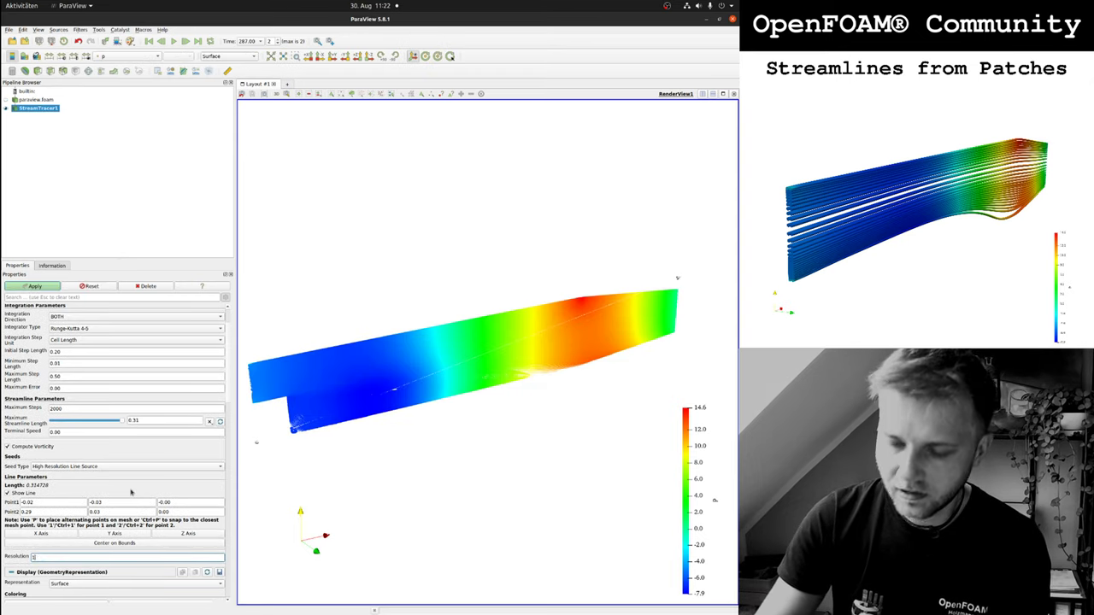
click(39, 288)
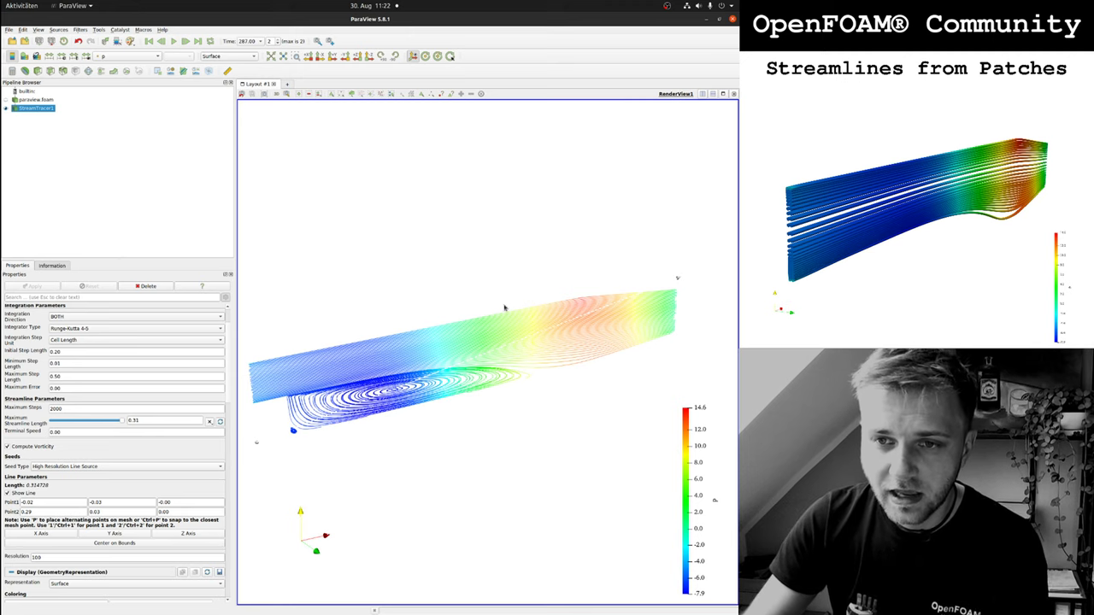
drag(579, 315, 629, 311)
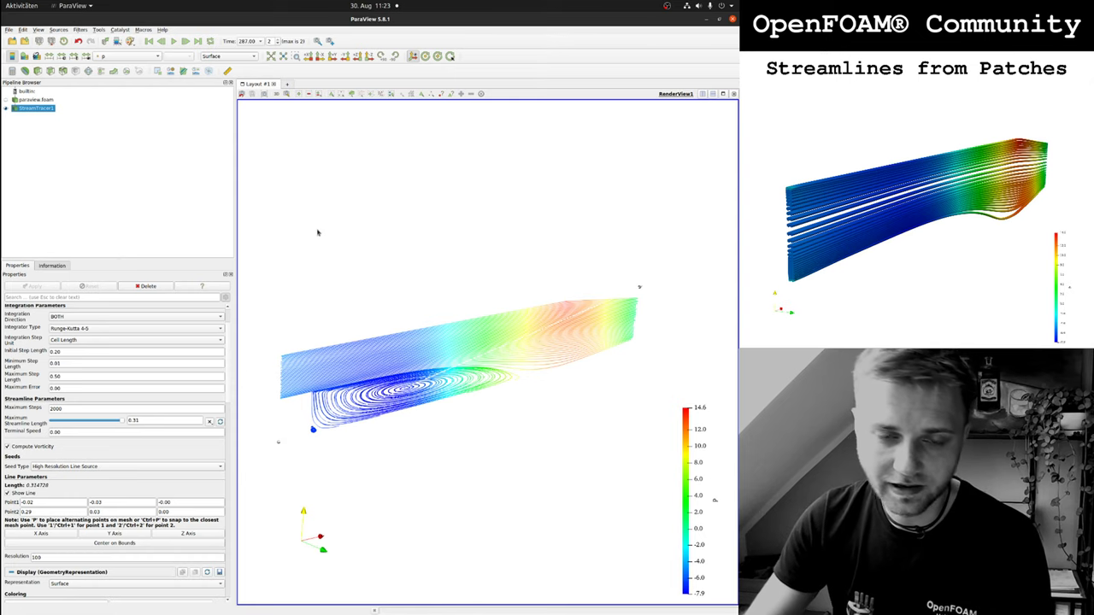
mouse_move(327, 264)
mouse_down()
mouse_move(305, 288)
mouse_move(318, 259)
mouse_up()
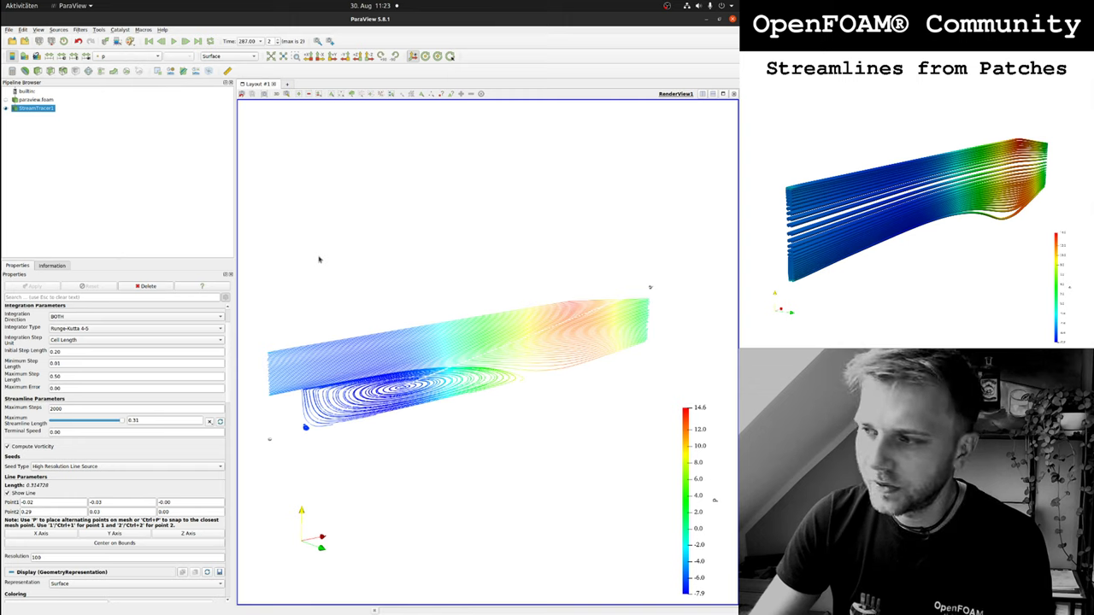
scroll(231, 354, up, 2)
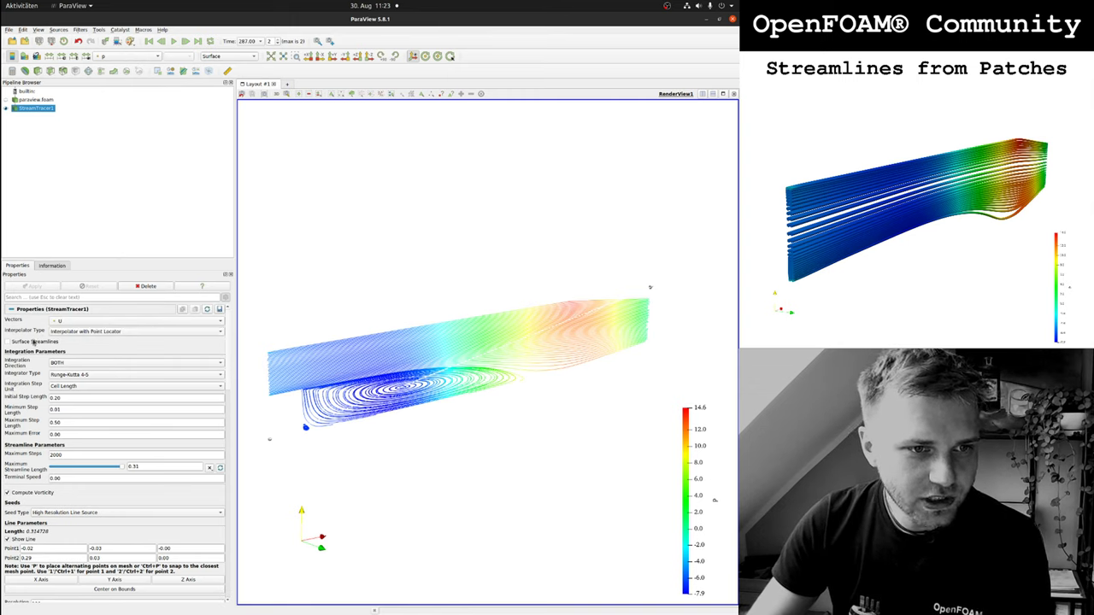
scroll(30, 377, down, 1)
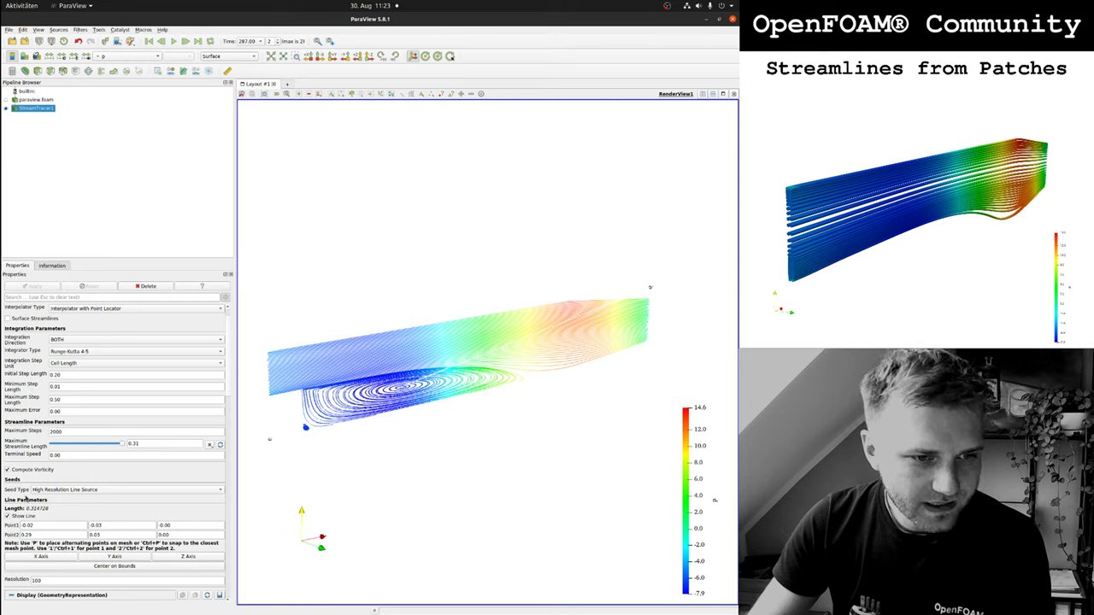
Switch StreamTracer1's seed type to Point Source and recompute the streamlines.
click(74, 492)
click(72, 501)
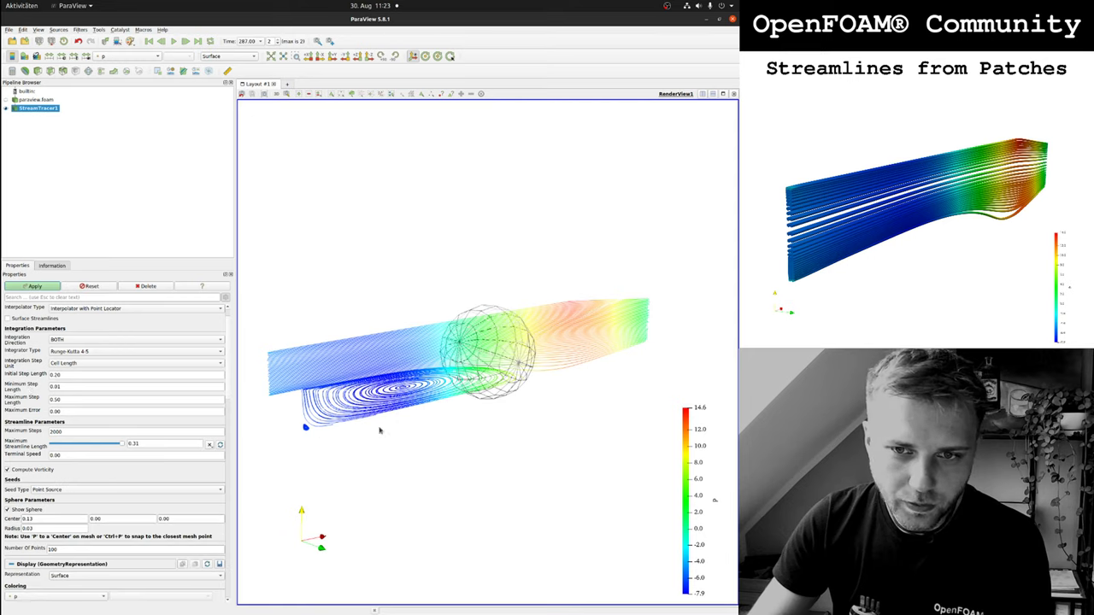
mouse_move(444, 449)
mouse_down()
mouse_move(498, 479)
mouse_move(443, 450)
mouse_up()
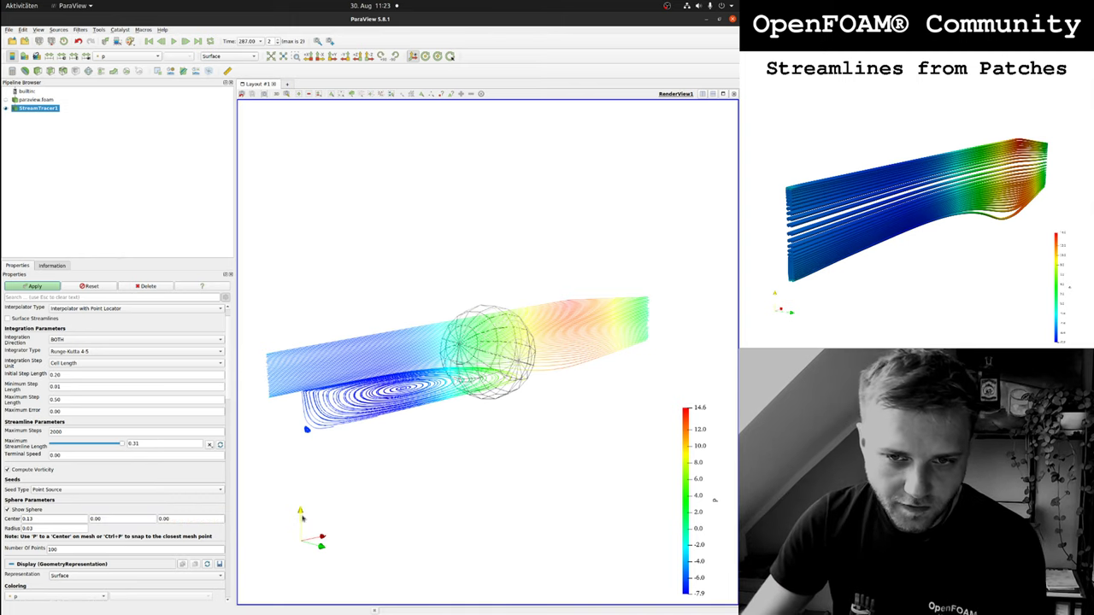
click(28, 285)
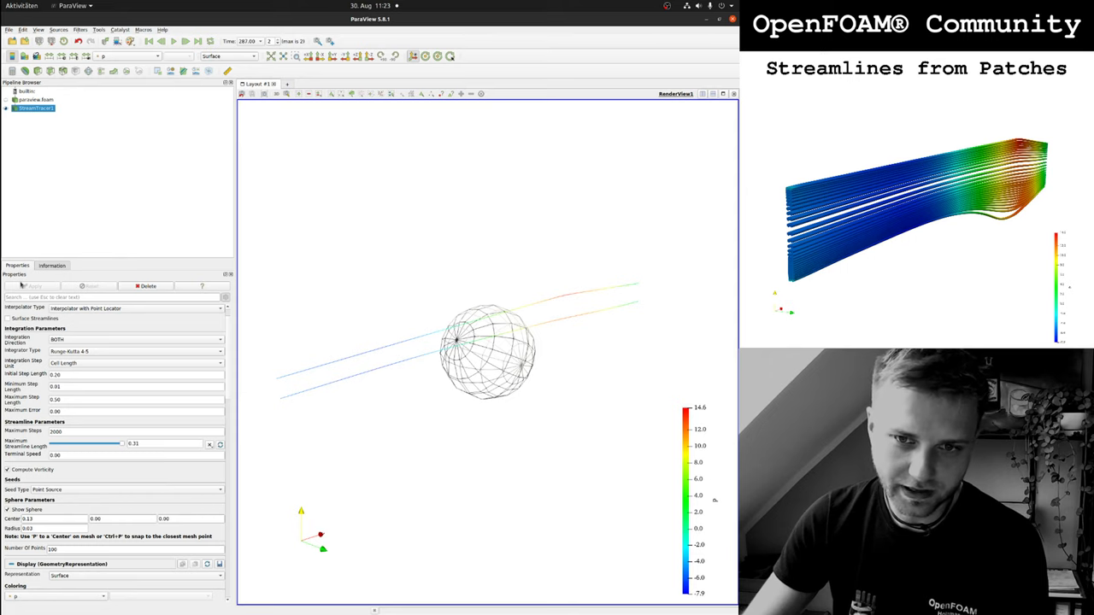
Show the full paraview.foam mesh coloured by p again, rotated to a clearer angle.
drag(374, 321, 332, 335)
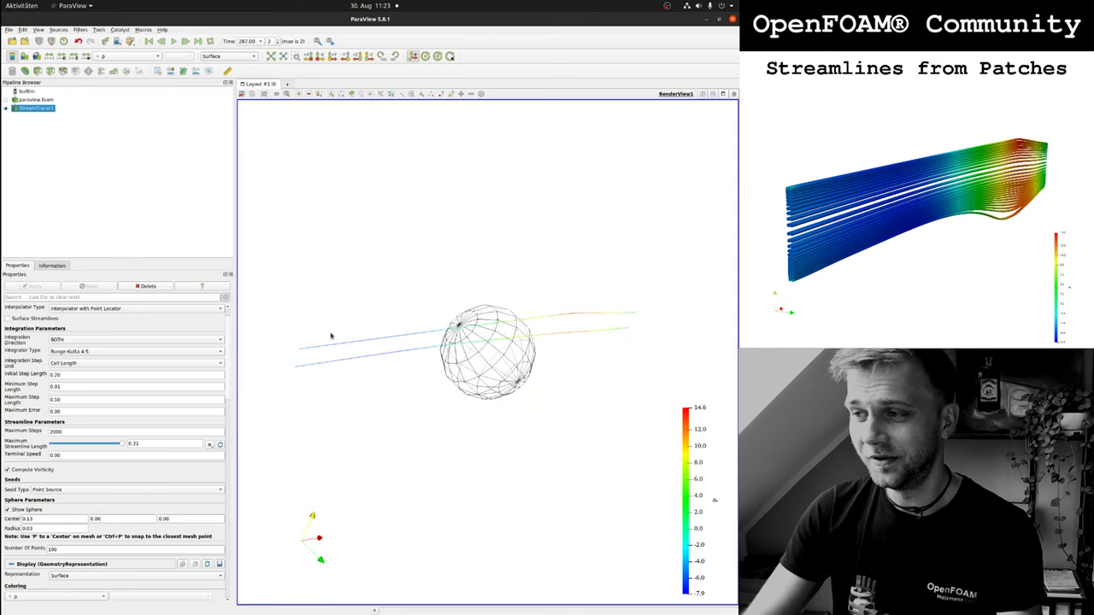
click(7, 100)
drag(407, 263, 411, 221)
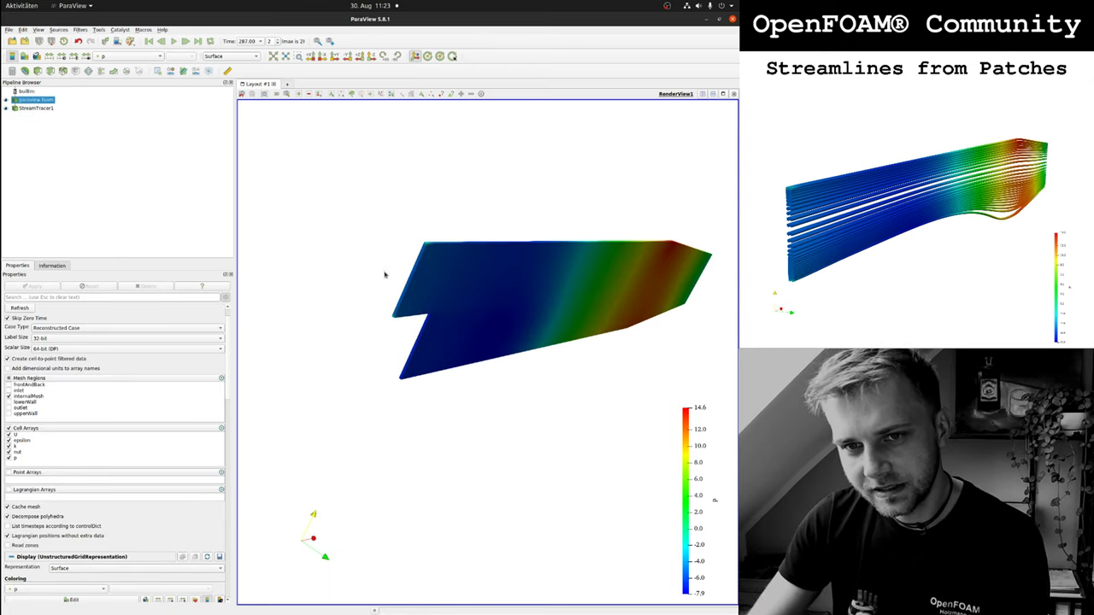
Delete StreamTracer1 from the pipeline.
drag(384, 324, 353, 304)
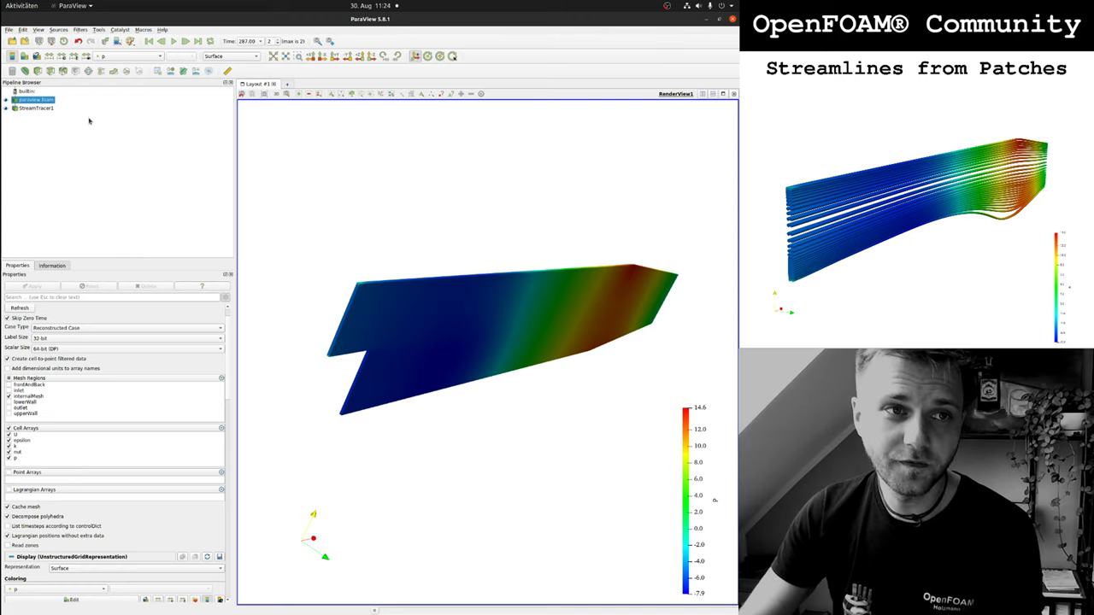
click(35, 109)
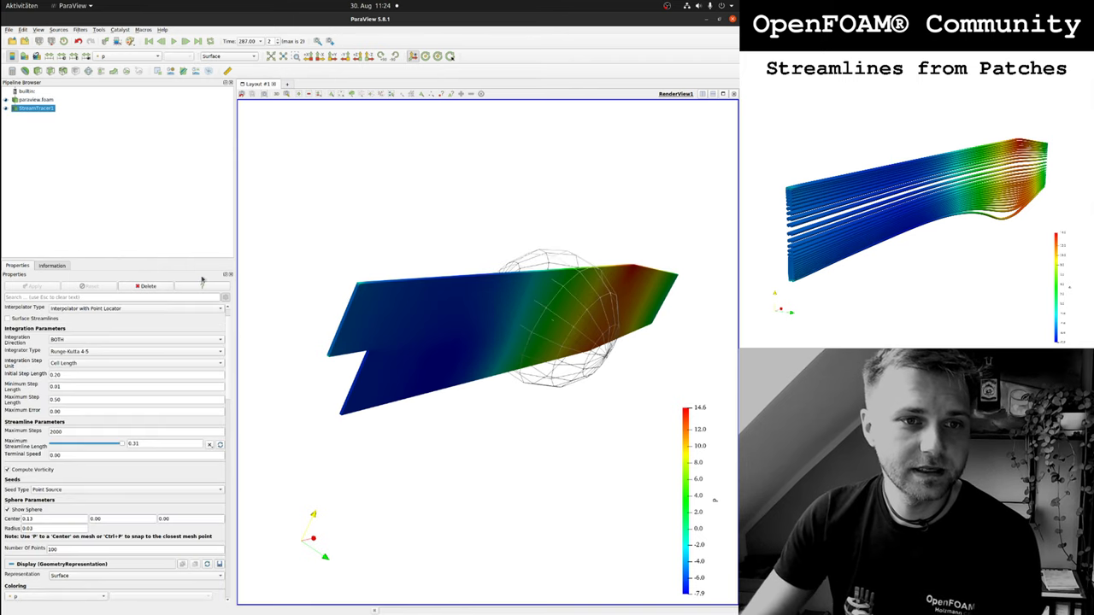
click(145, 285)
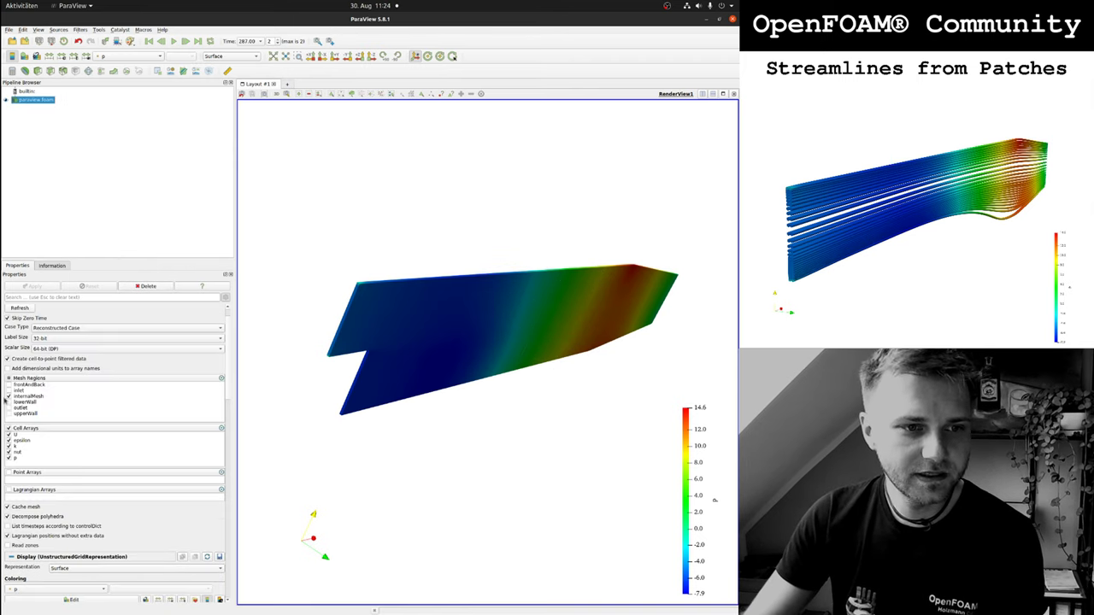
Enable the inlet patch in paraview.foam's Mesh Regions, apply, and open the alphabetical filter list.
click(9, 391)
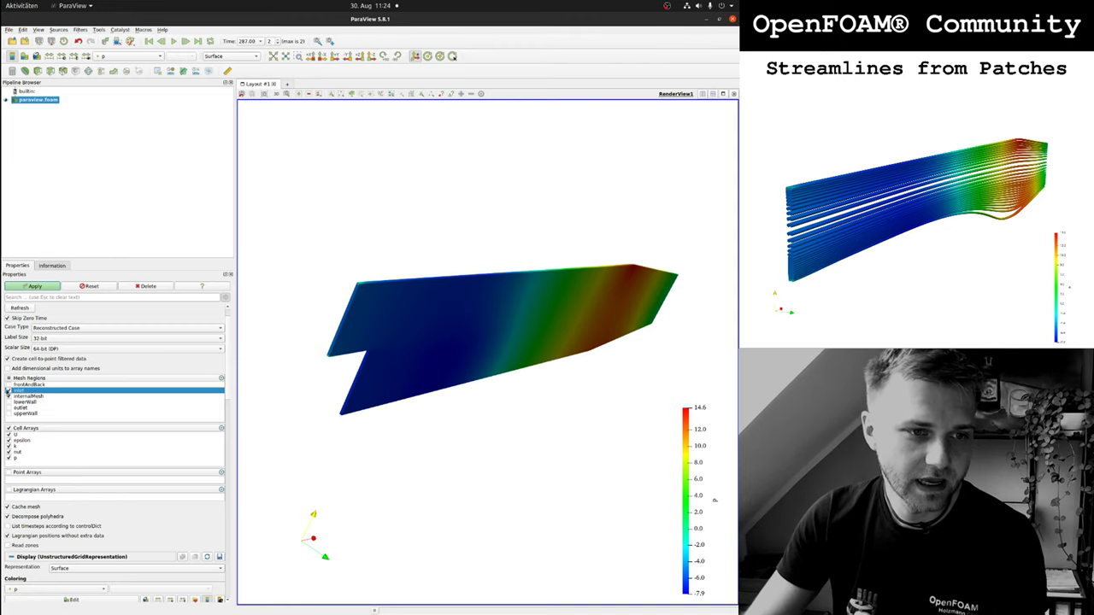
click(32, 287)
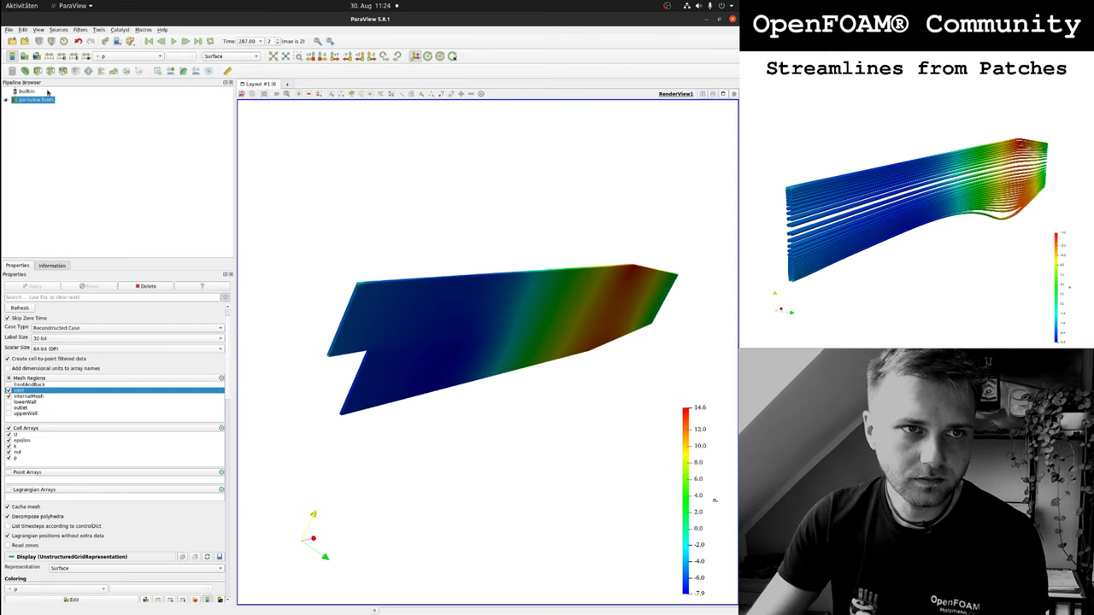
click(82, 29)
Add an Extract Block filter keeping only the inlet patch and inspect it from an axis-aligned view.
mouse_move(96, 65)
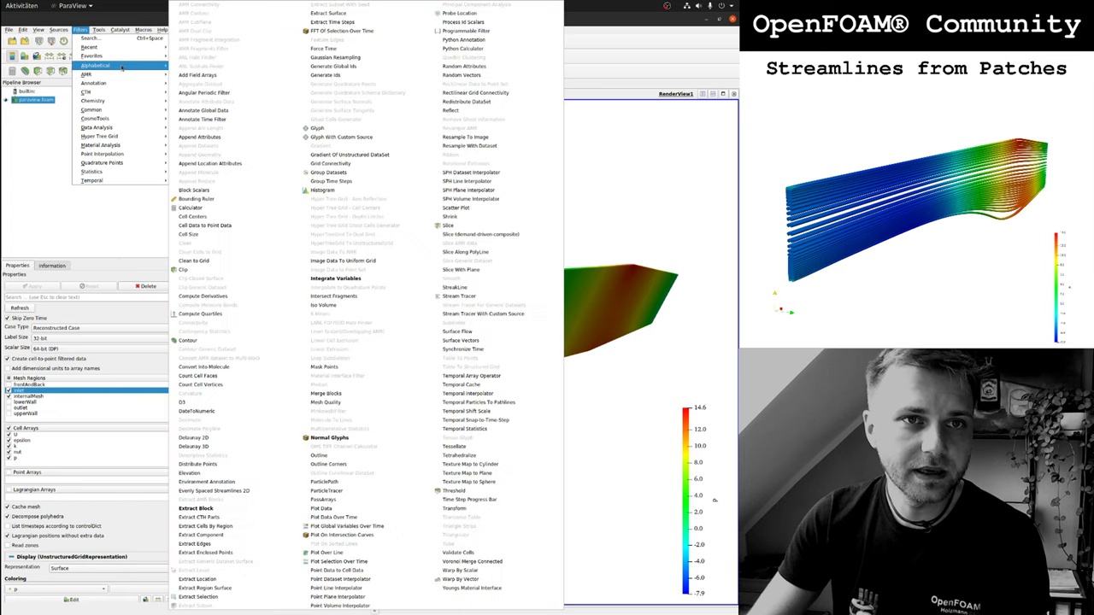
click(213, 509)
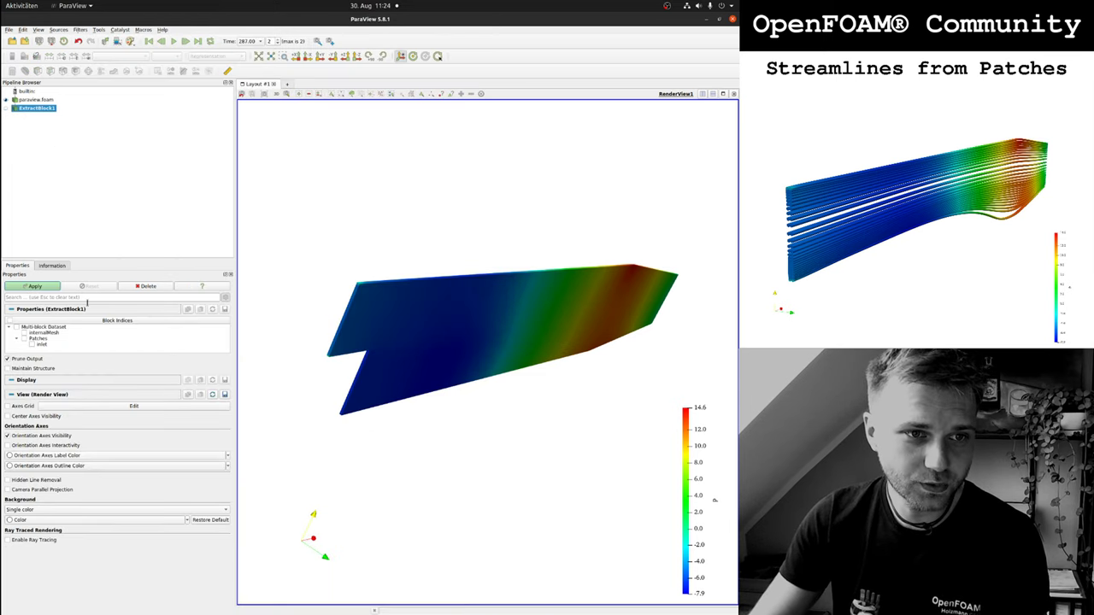
click(32, 343)
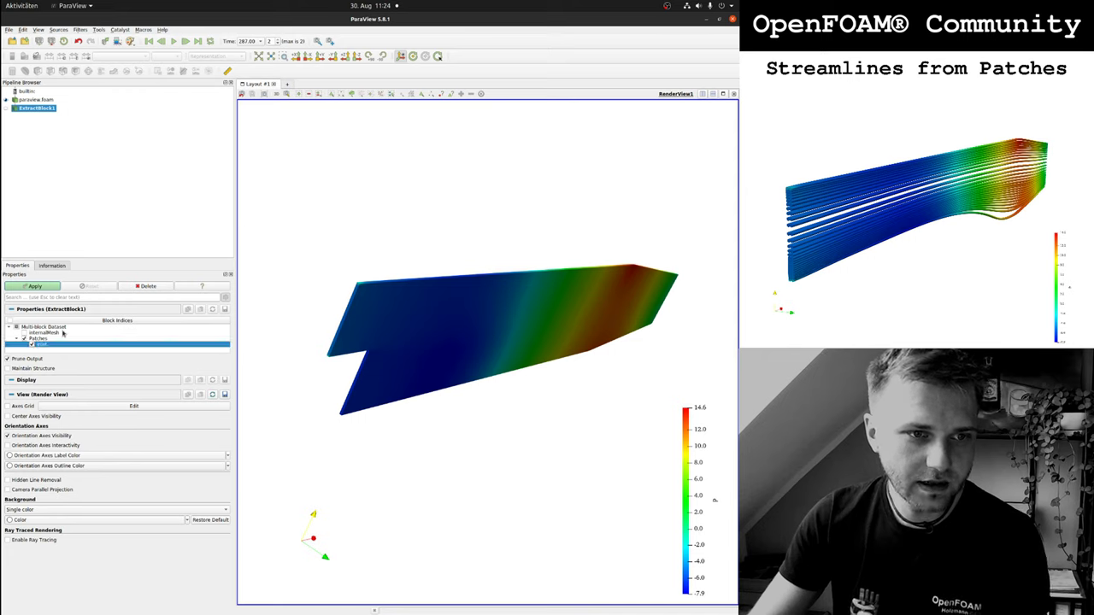
click(38, 286)
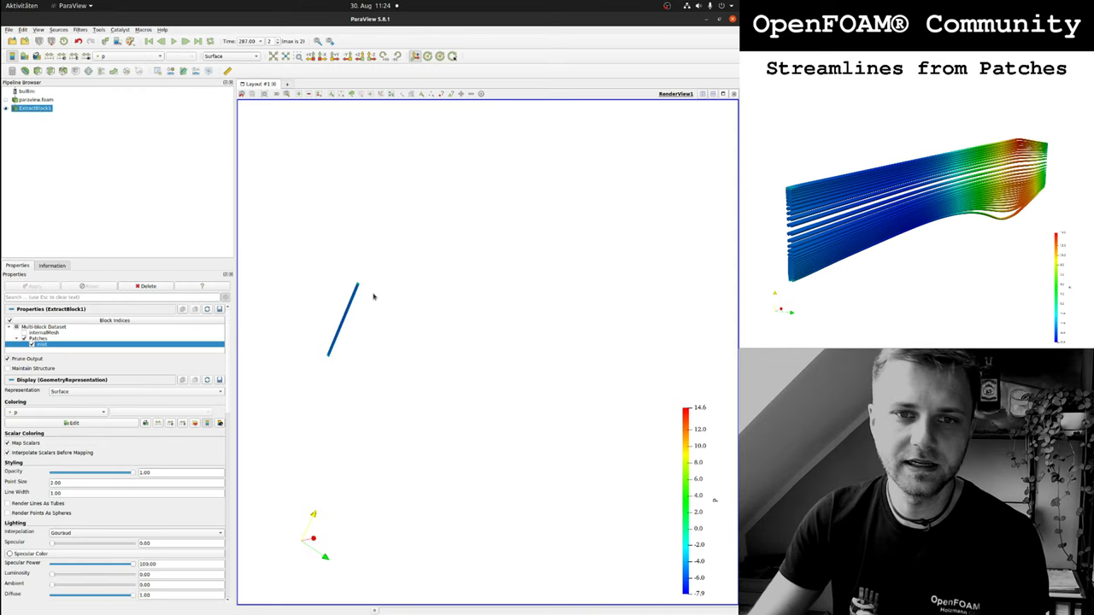
middle_drag(372, 297, 399, 295)
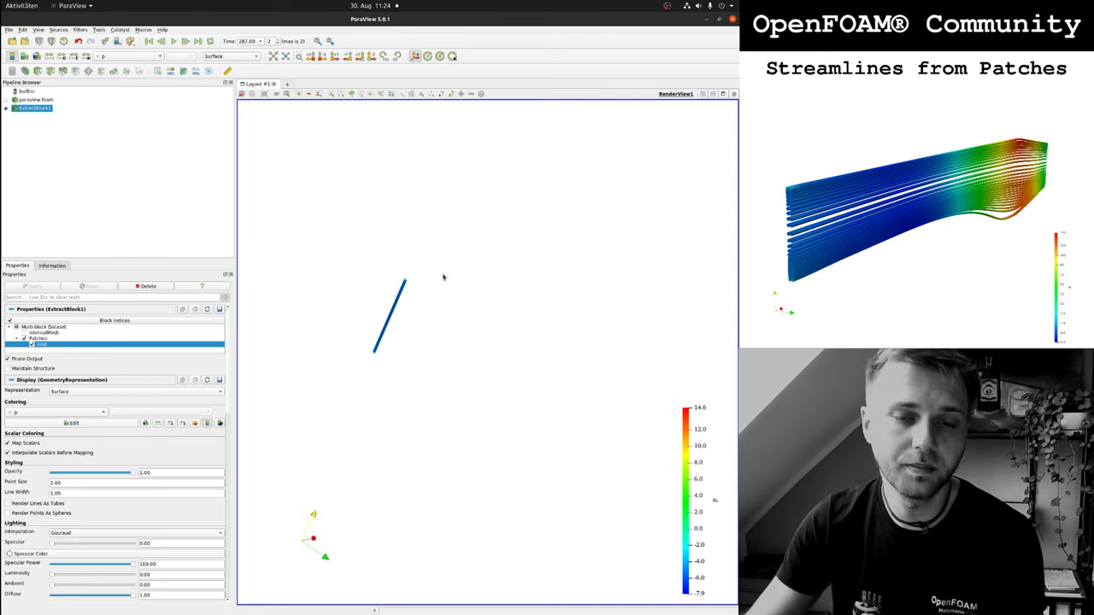
middle_drag(443, 277, 450, 208)
click(310, 56)
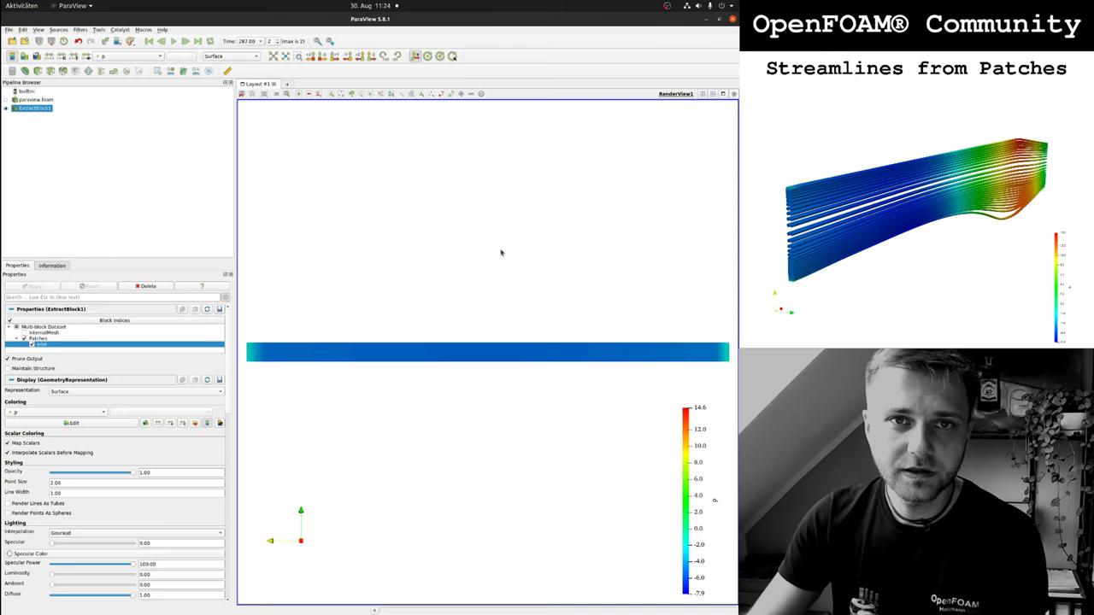
drag(501, 252, 428, 440)
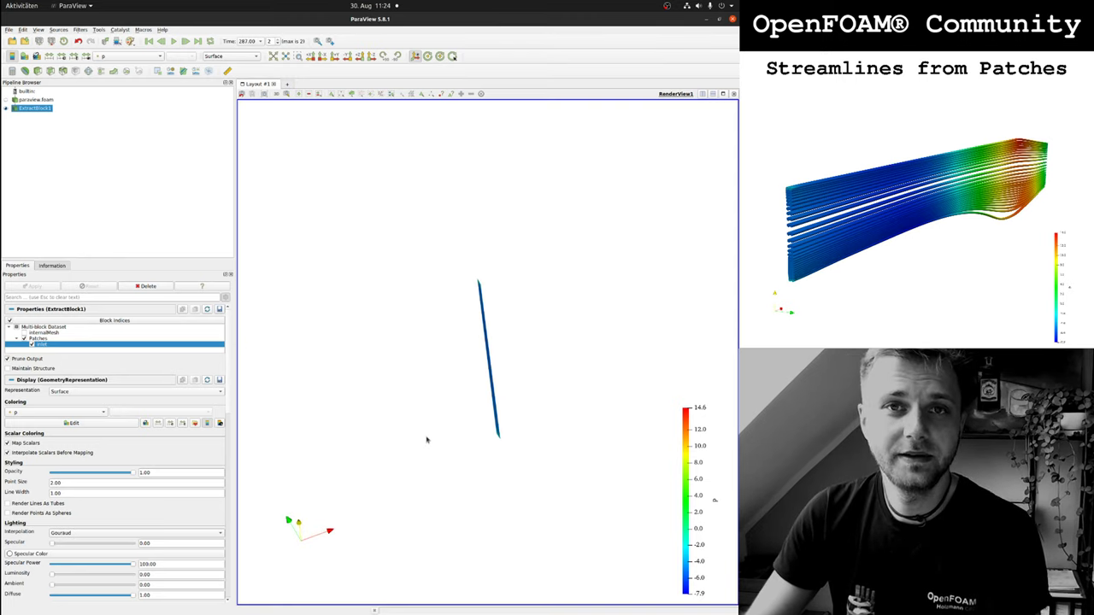
Briefly show paraview.foam to compare with the inlet, hide it again, and open Filters > Alphabetical.
click(81, 30)
click(34, 152)
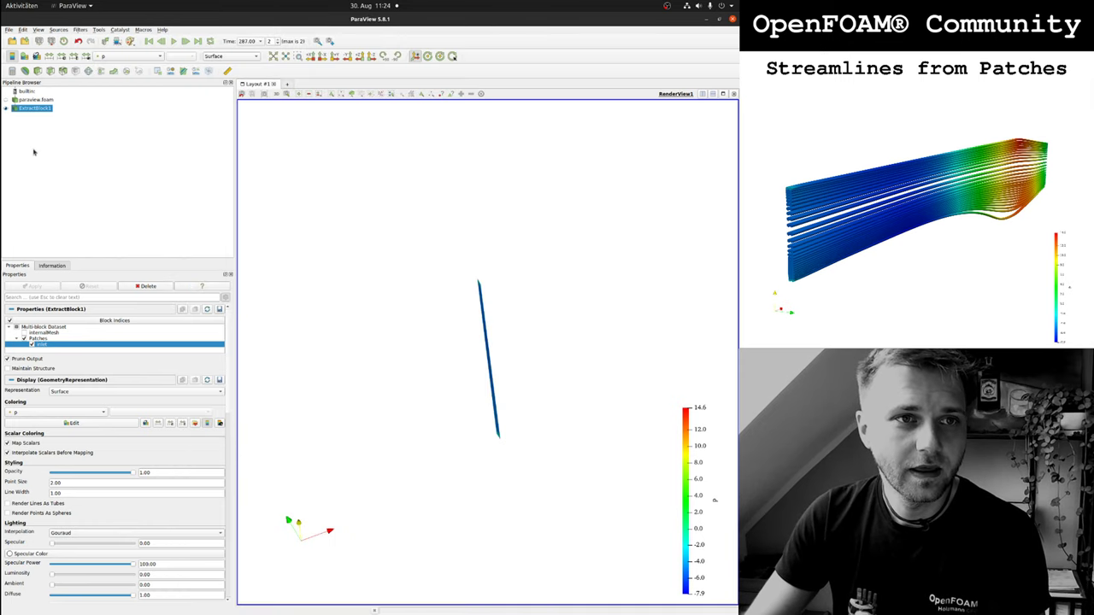
click(44, 100)
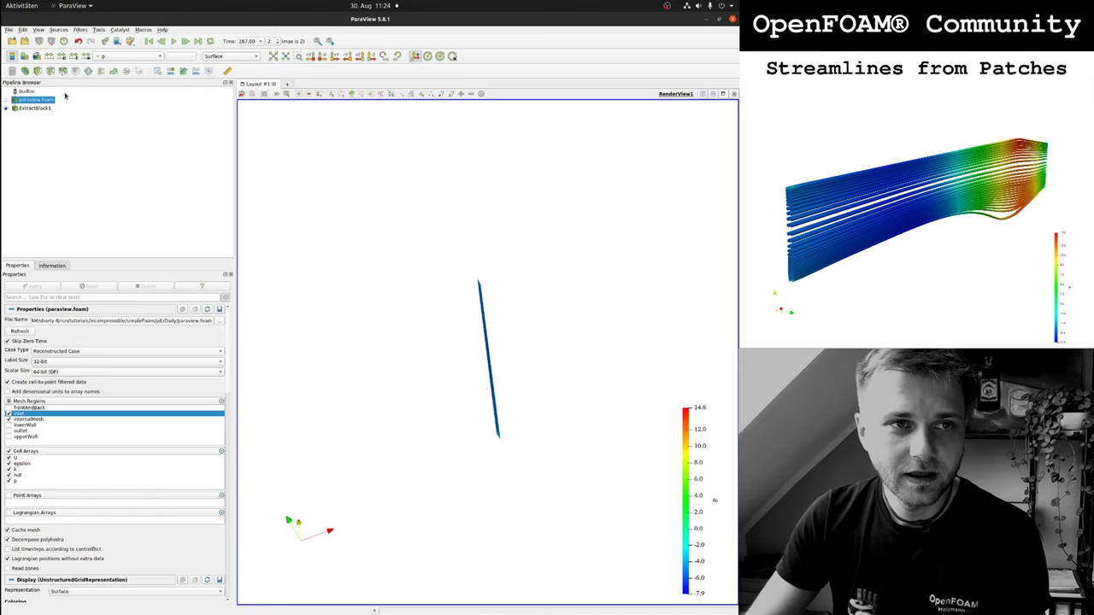
click(8, 100)
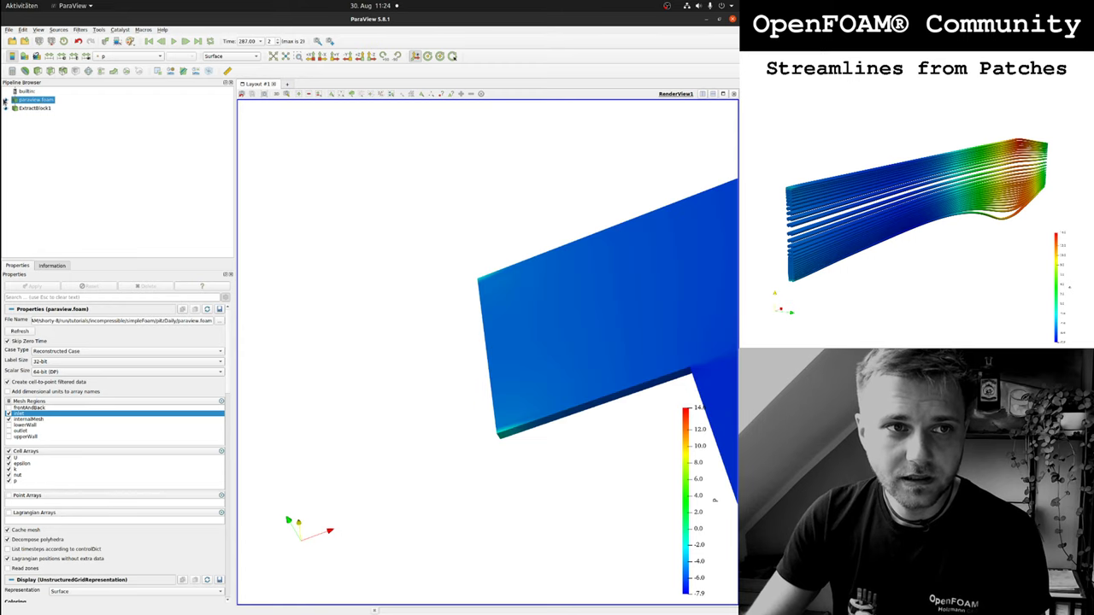
drag(325, 182, 489, 291)
scroll(489, 291, down, 5)
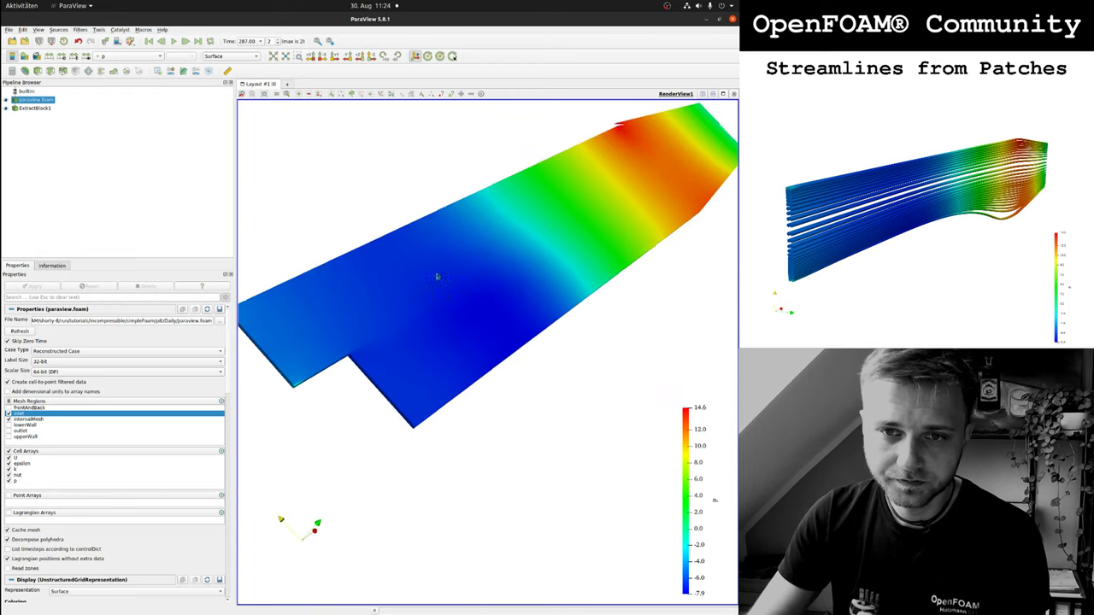
click(8, 100)
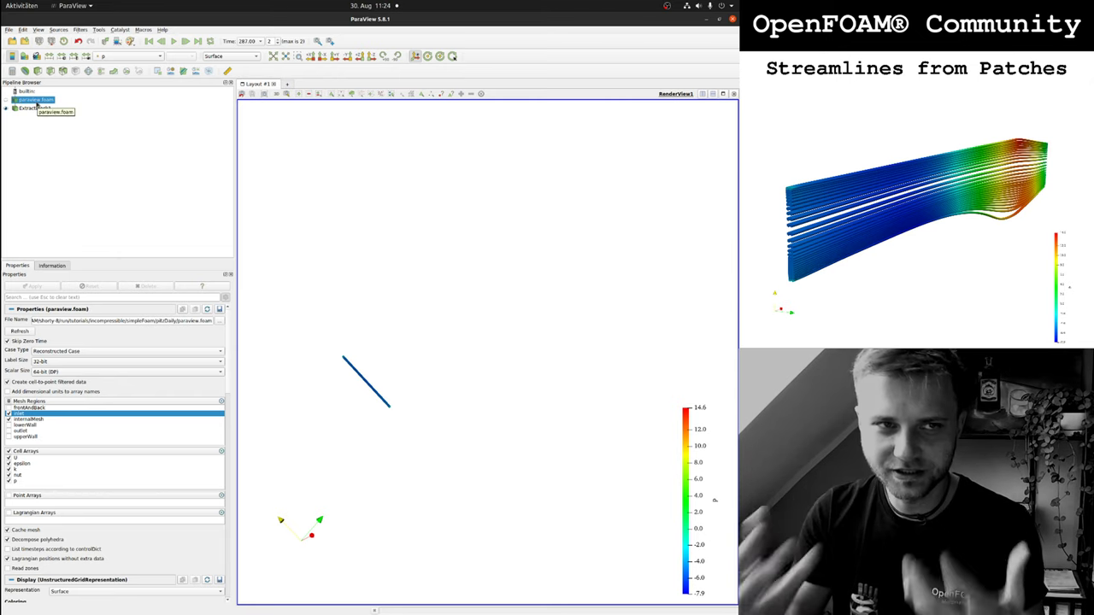
click(80, 29)
mouse_move(95, 65)
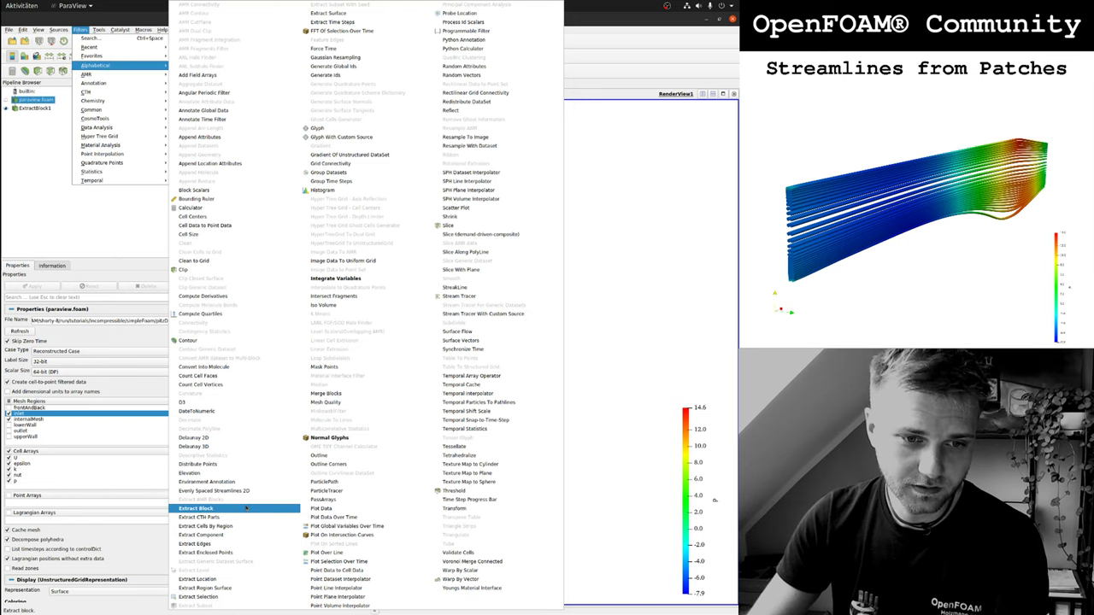
Add a second Extract Block filter keeping only internalMesh and apply it.
click(195, 508)
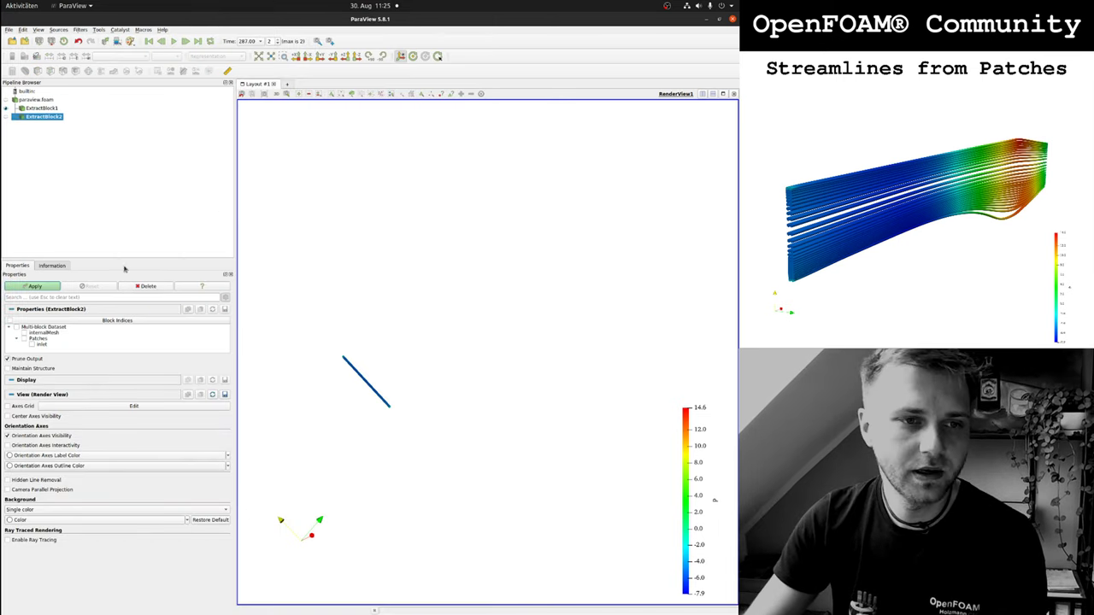
click(23, 332)
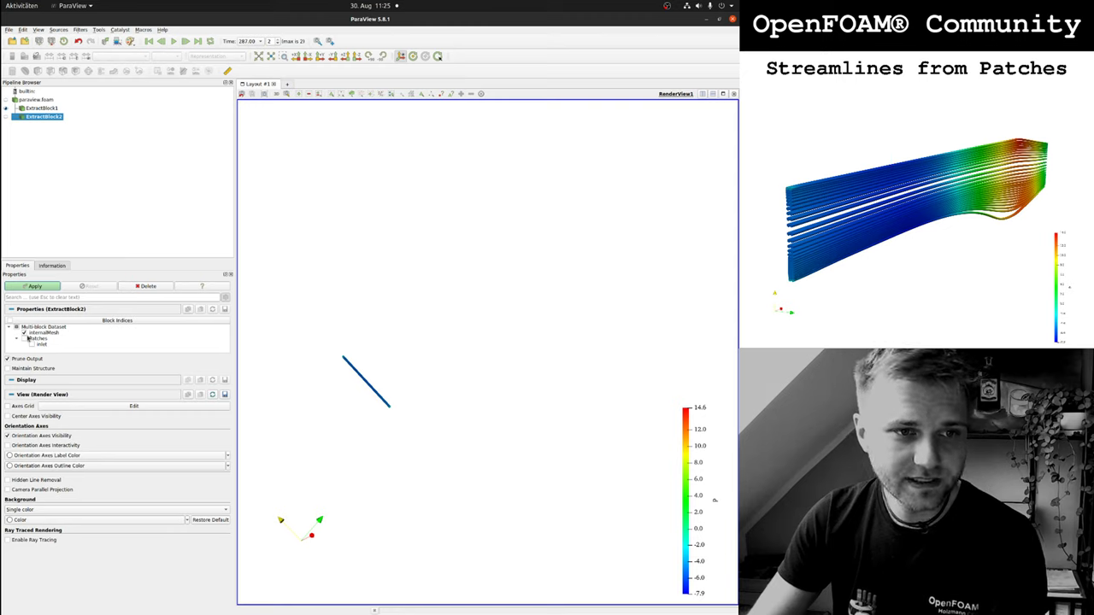
click(30, 287)
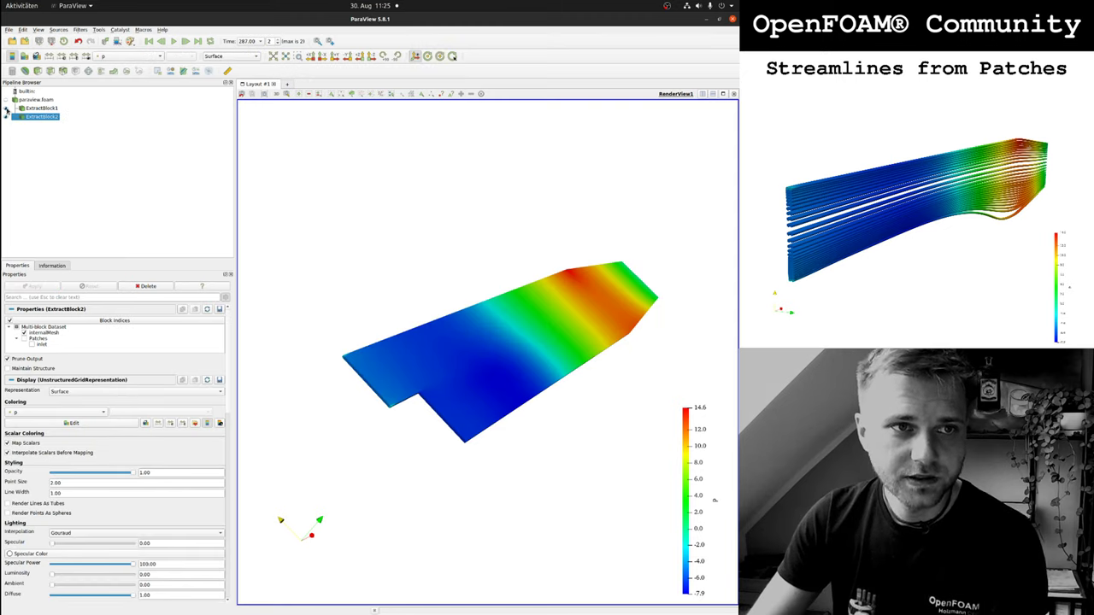
Toggle ExtractBlock1 and ExtractBlock2 visibility to compare the internal mesh with the inlet patch.
click(29, 108)
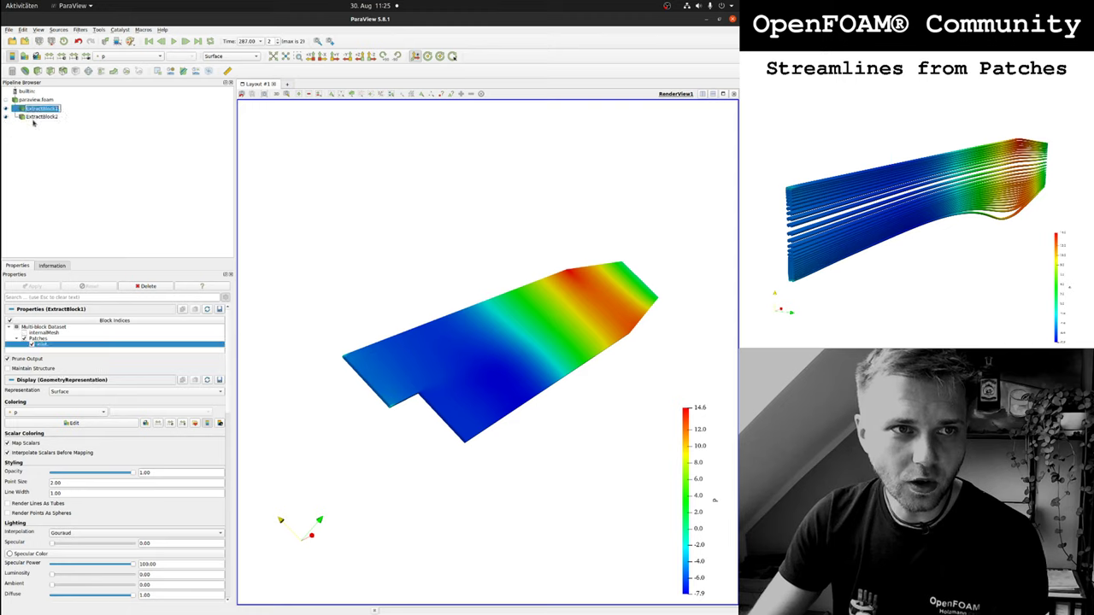
click(5, 117)
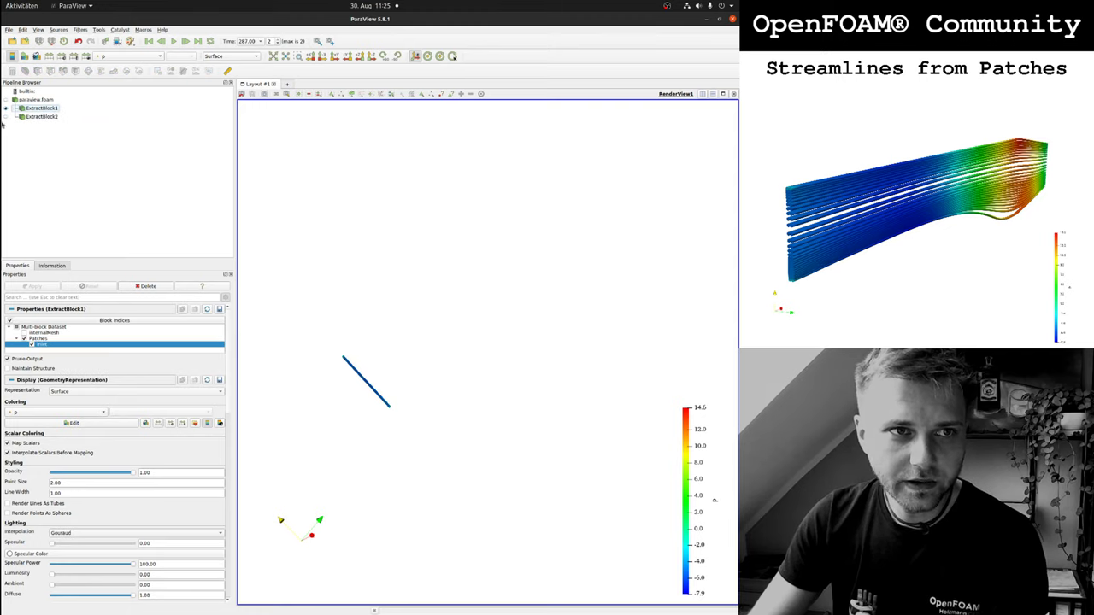
click(5, 117)
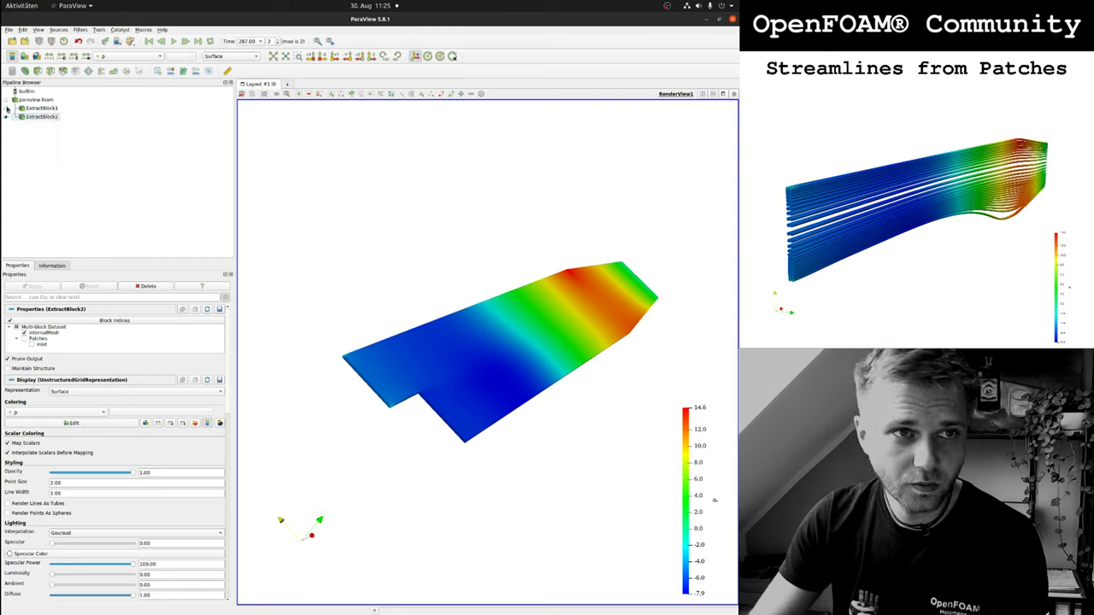
click(39, 109)
click(5, 118)
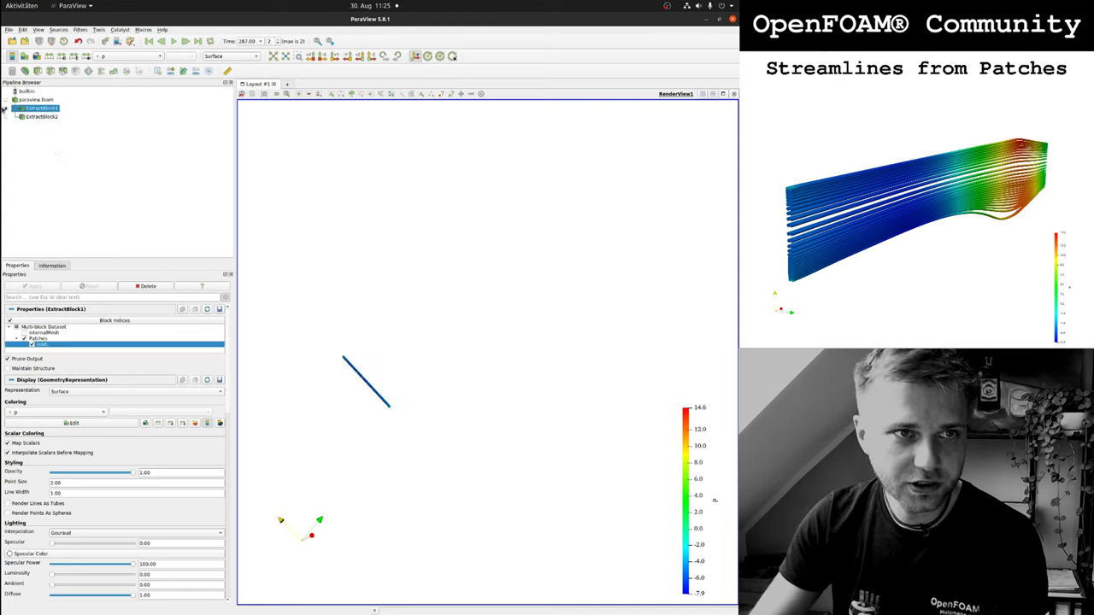
click(5, 117)
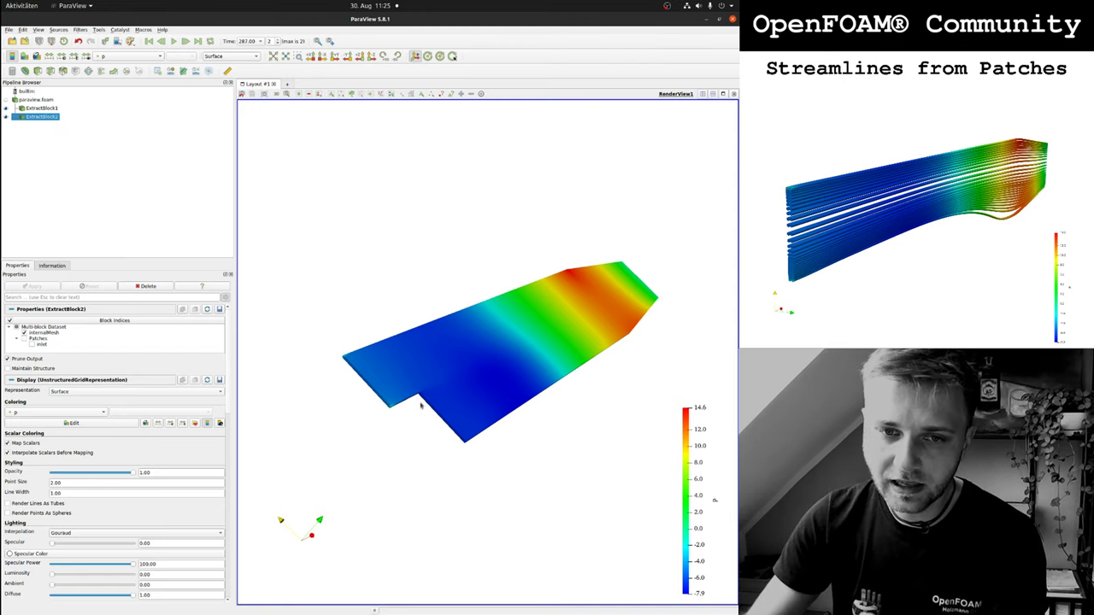
click(100, 29)
Create a Stream Tracer With Custom Source using ExtractBlock2 as input and ExtractBlock1 as seed source.
mouse_move(79, 29)
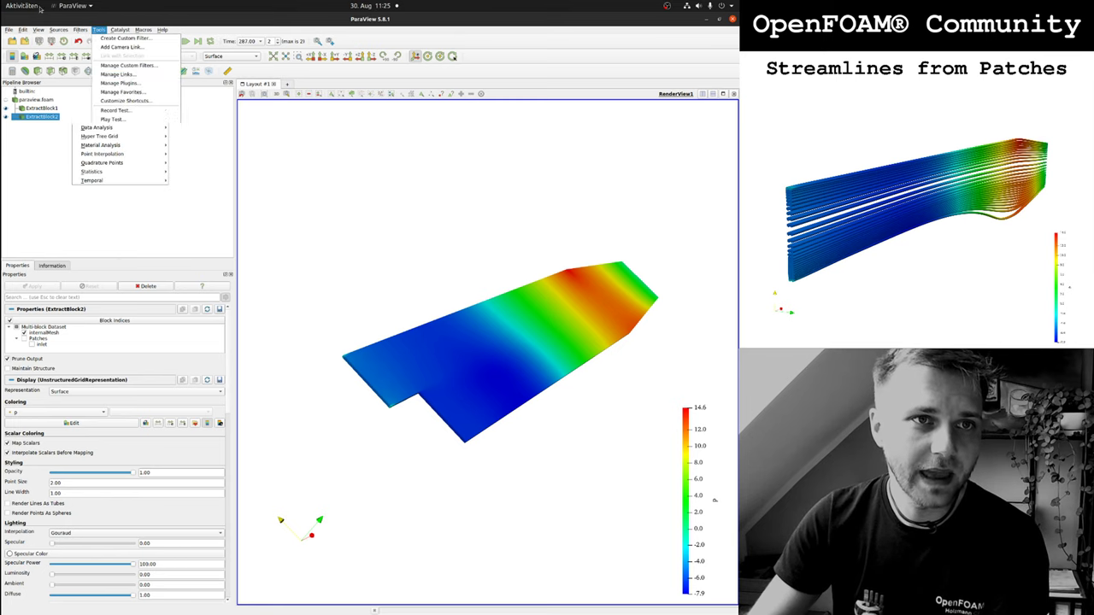
mouse_move(96, 68)
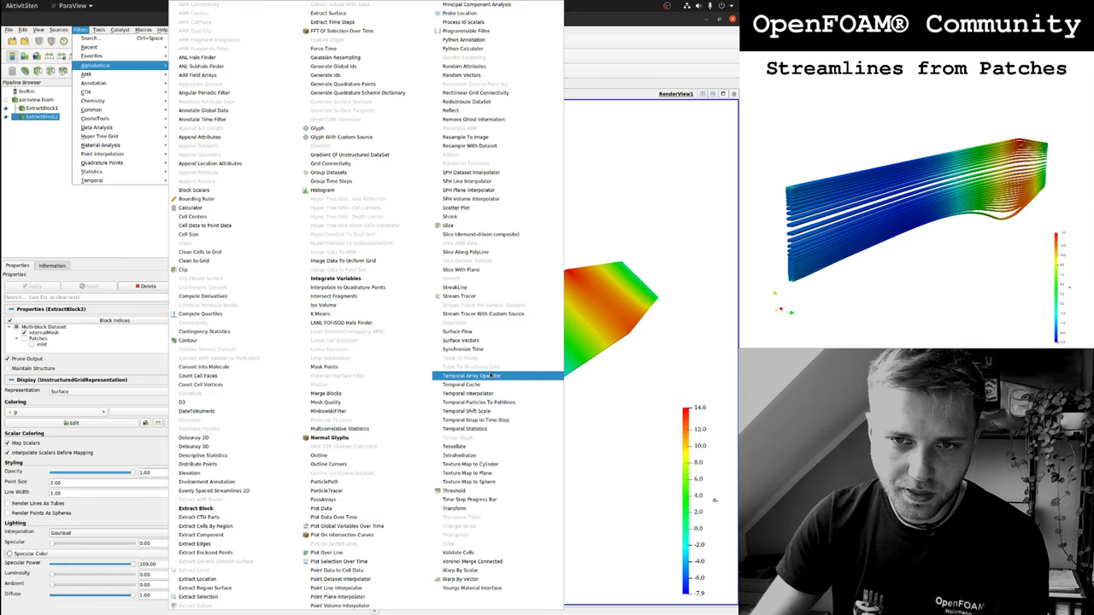
click(507, 314)
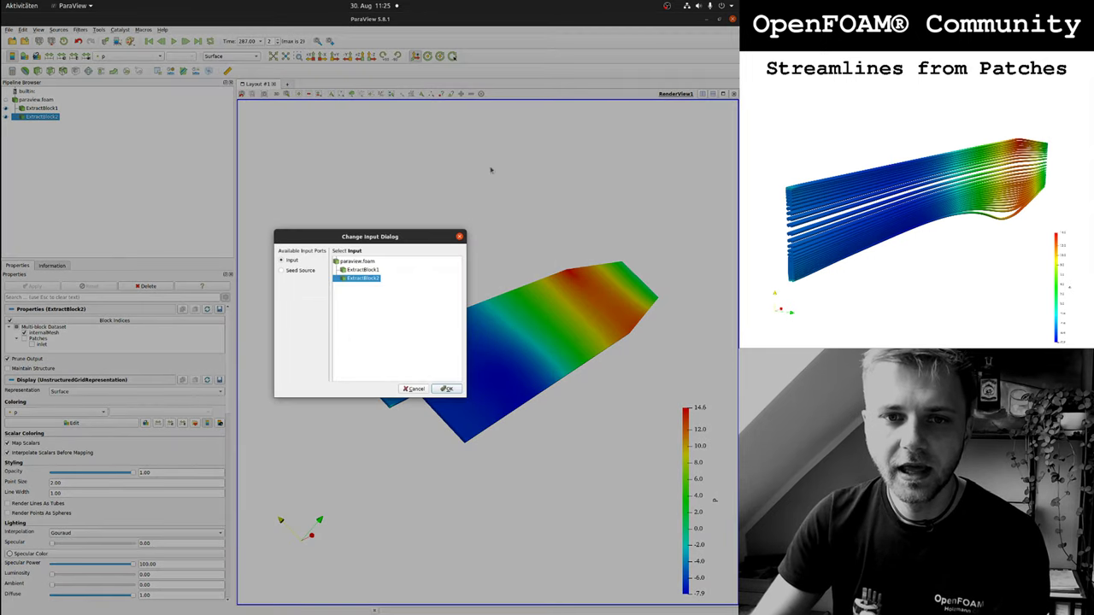
click(300, 271)
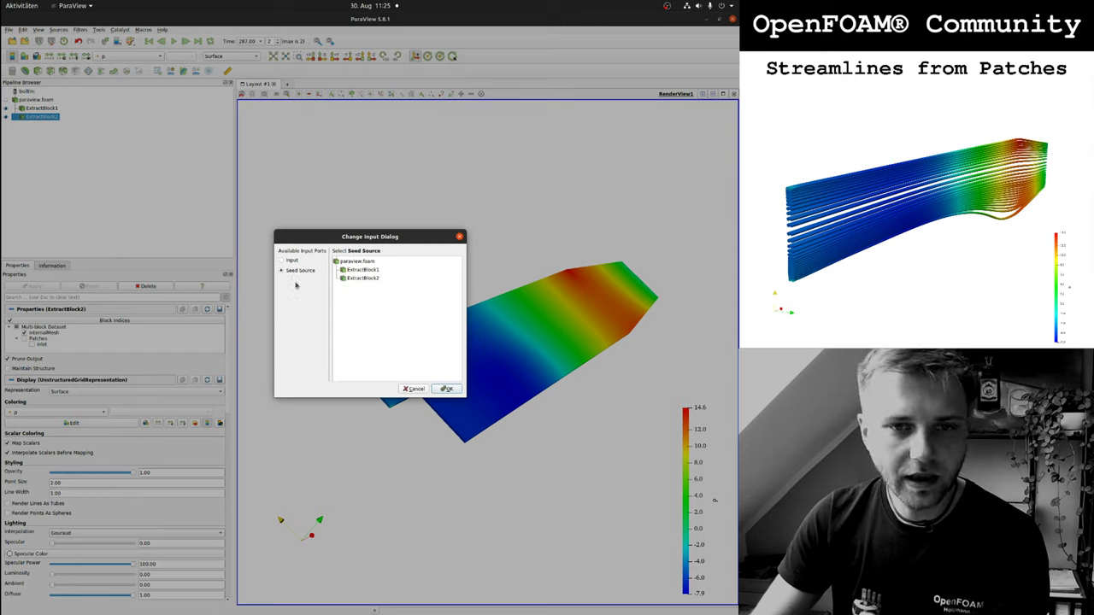
click(382, 269)
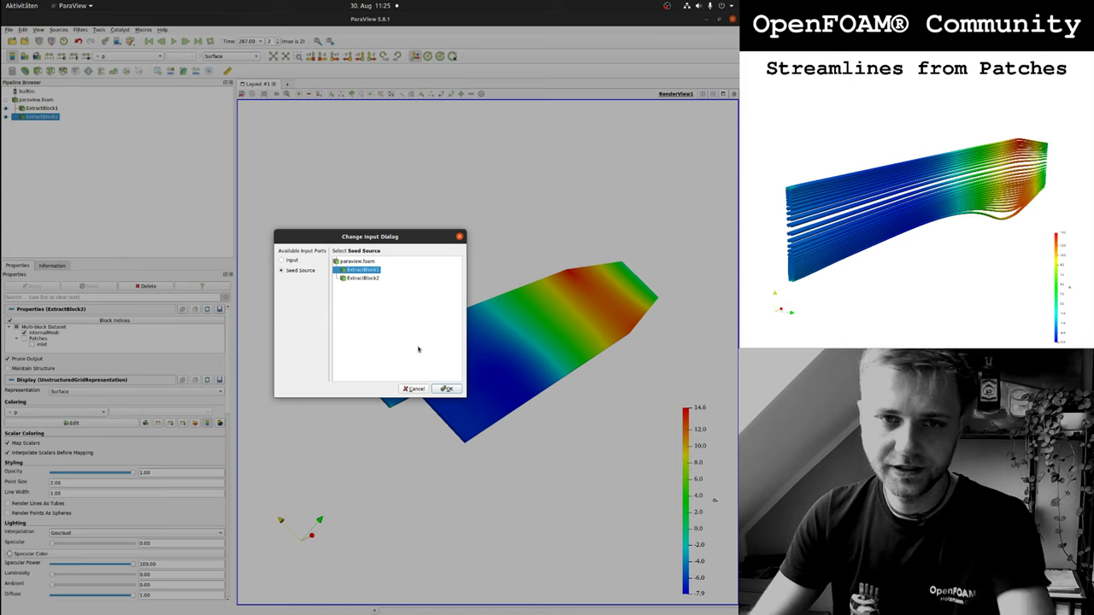
click(445, 390)
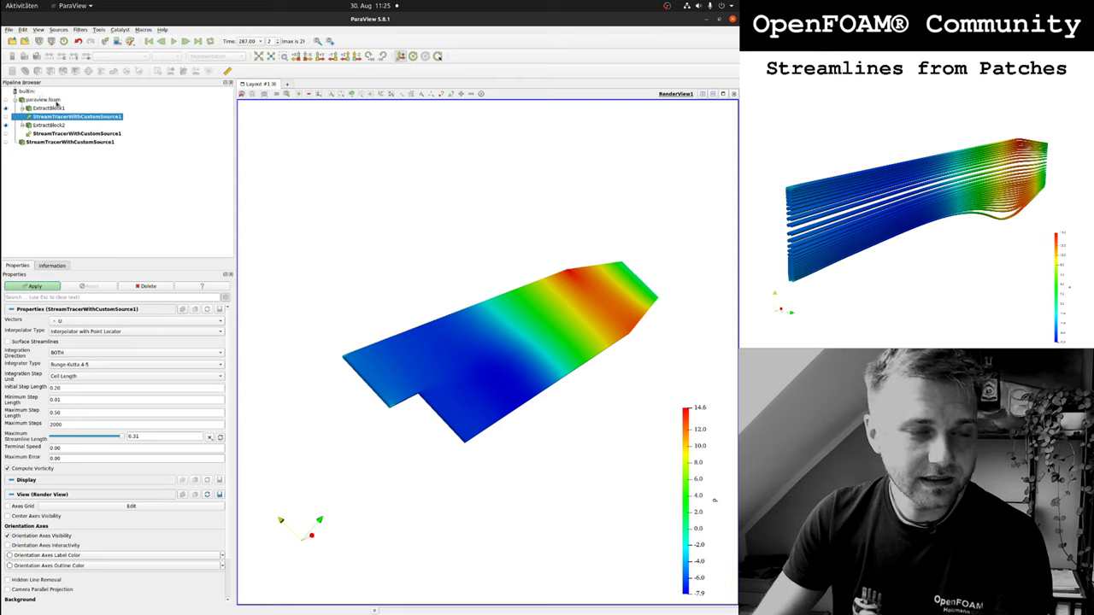
Apply StreamTracerWithCustomSource1 to generate p-coloured streamlines seeded from the inlet patch.
click(34, 142)
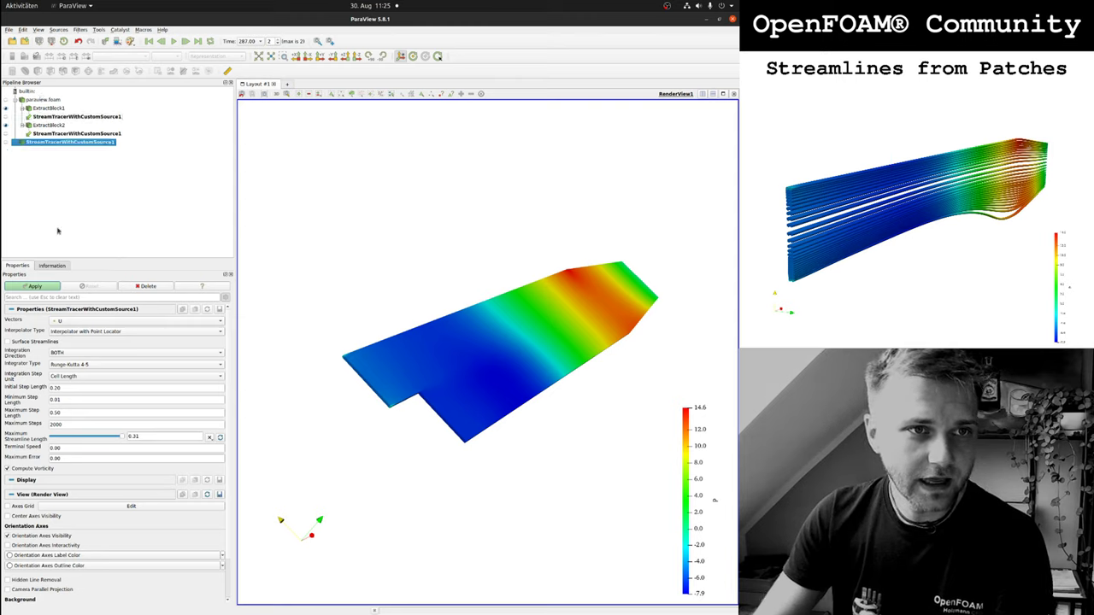
click(34, 286)
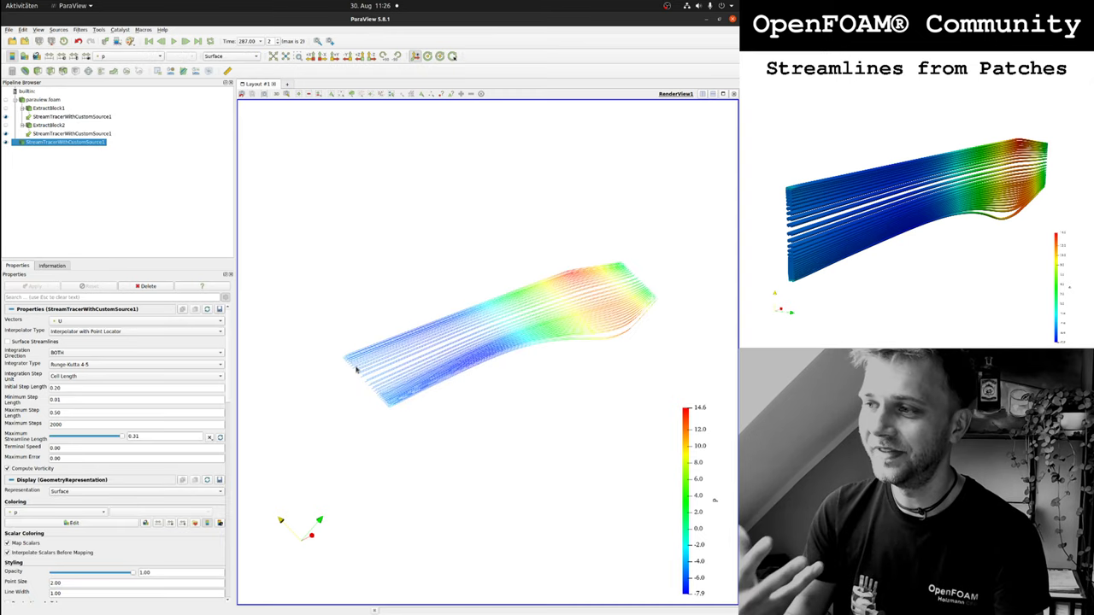
drag(357, 369, 352, 260)
scroll(356, 379, up, 5)
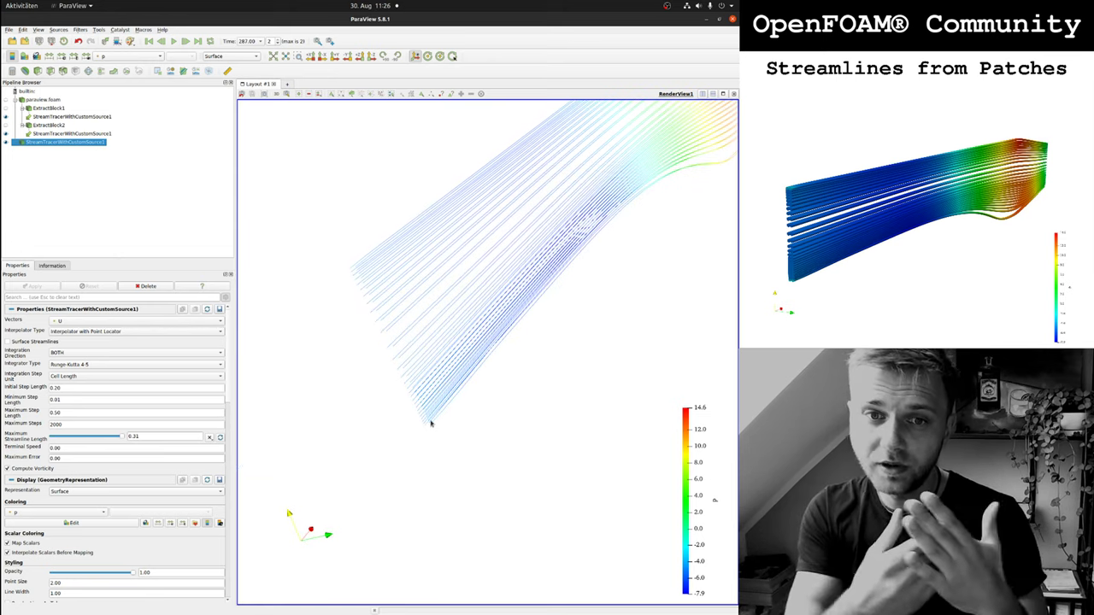
Orbit the streamlines for inspection and show the ExtractBlock1 inlet patch alongside them.
drag(484, 420, 382, 463)
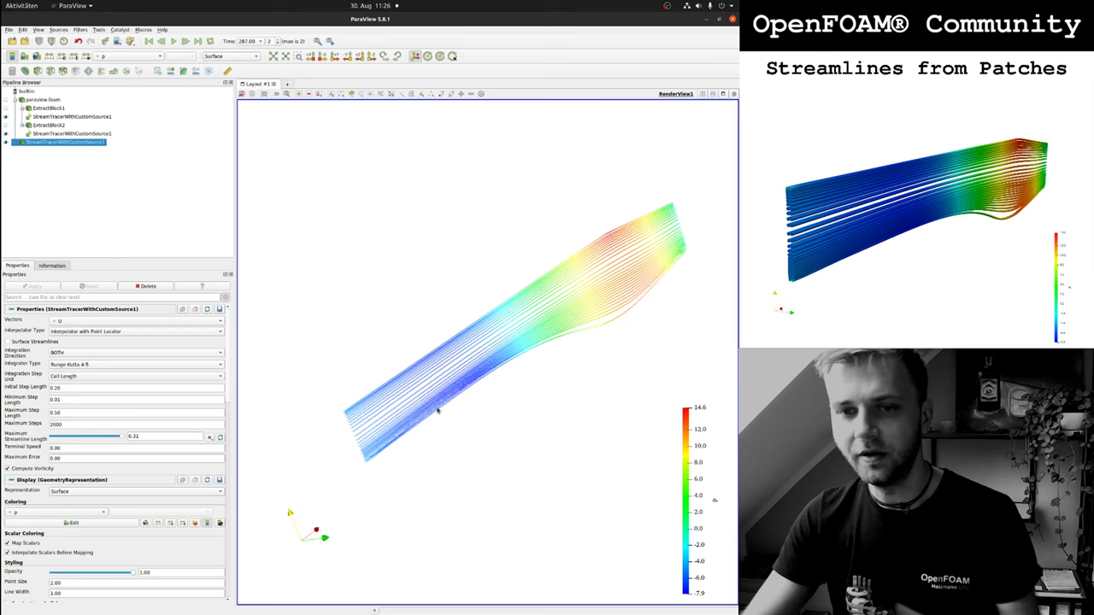
drag(522, 367, 510, 340)
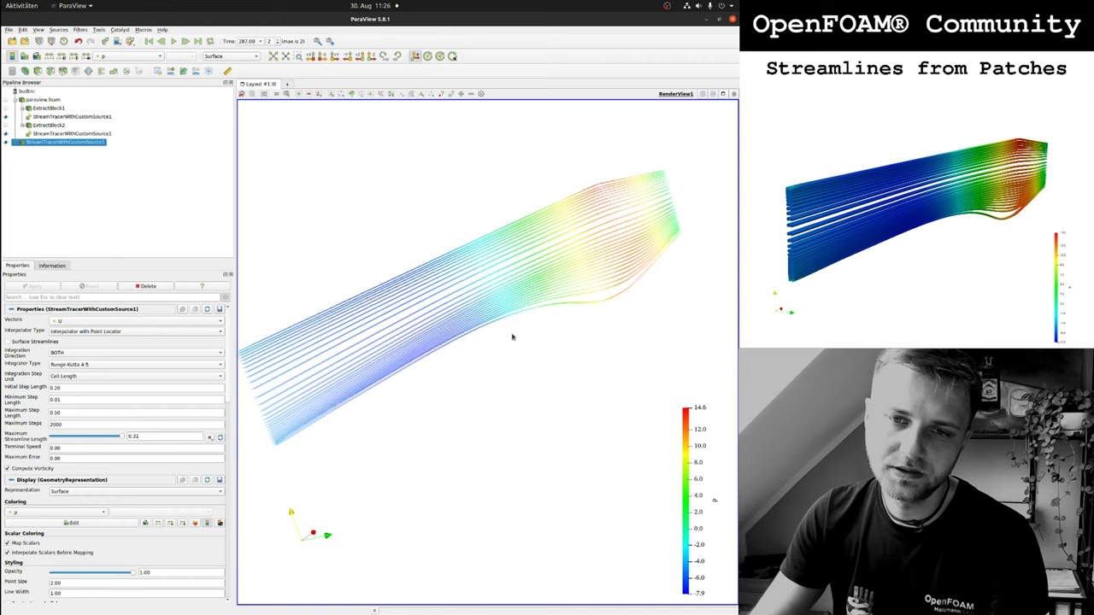
drag(267, 300, 267, 396)
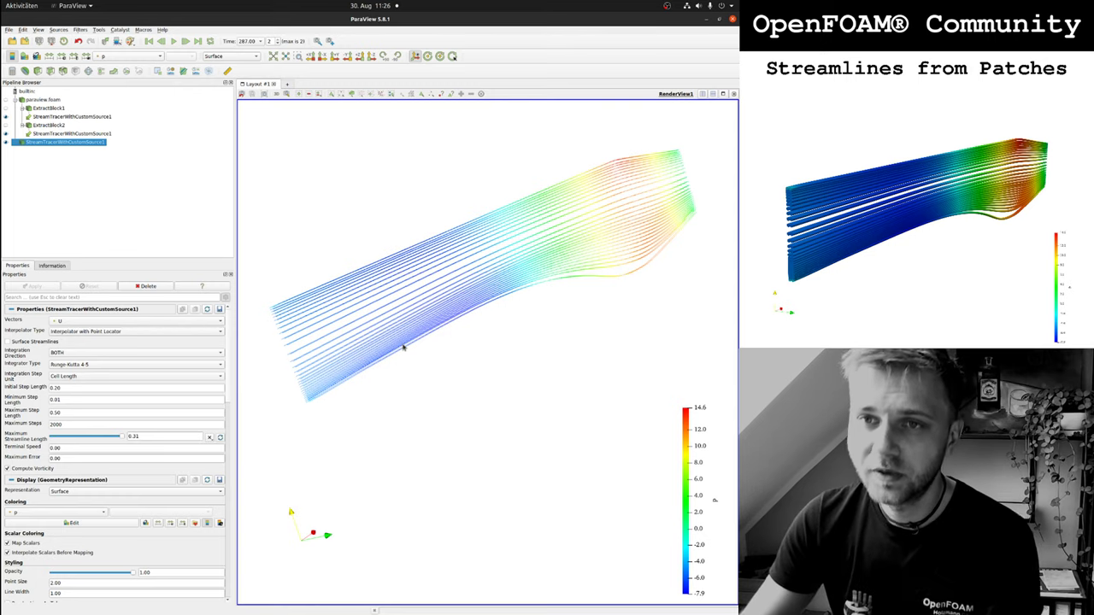
drag(403, 346, 370, 273)
drag(349, 155, 394, 290)
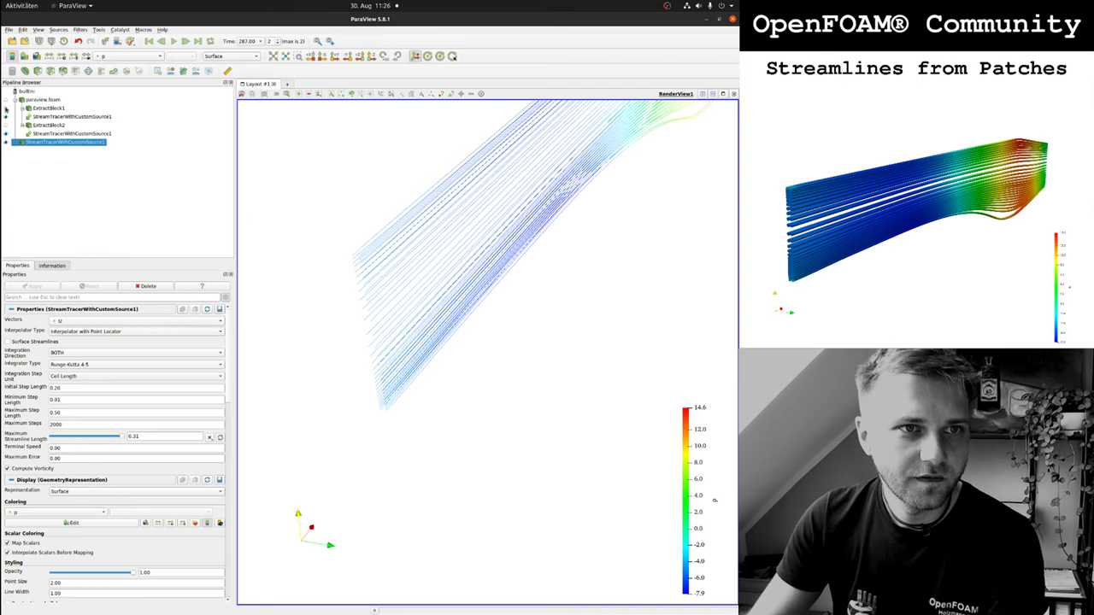
click(6, 109)
mouse_move(350, 212)
mouse_down()
mouse_move(471, 223)
mouse_move(384, 326)
mouse_move(354, 205)
mouse_up()
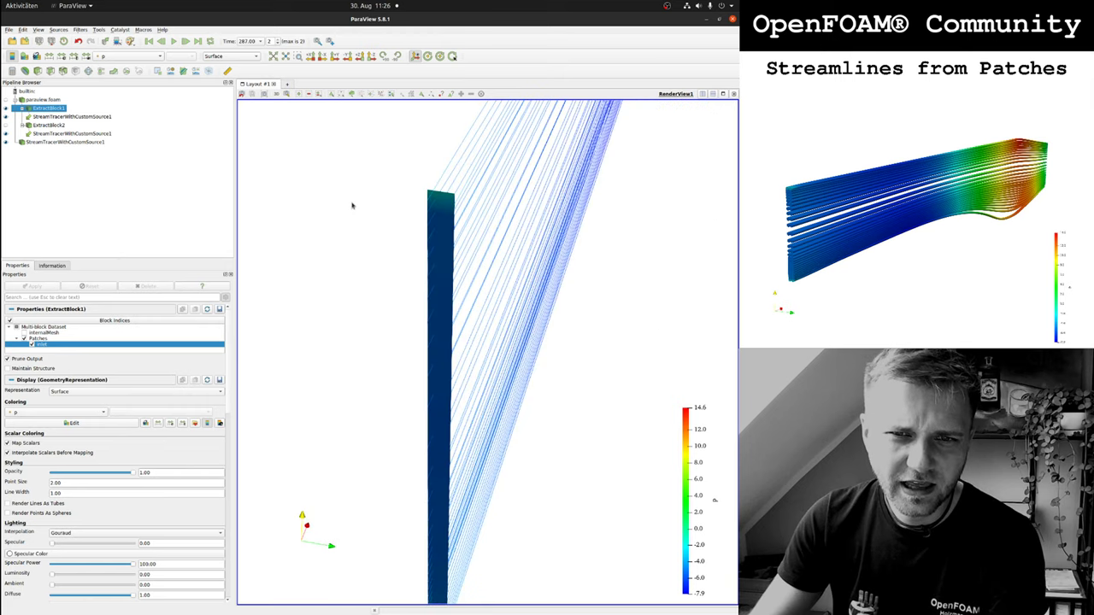
Hide the streamlines and draw the inlet patch as Surface With Edges in Solid Color.
click(6, 143)
click(245, 56)
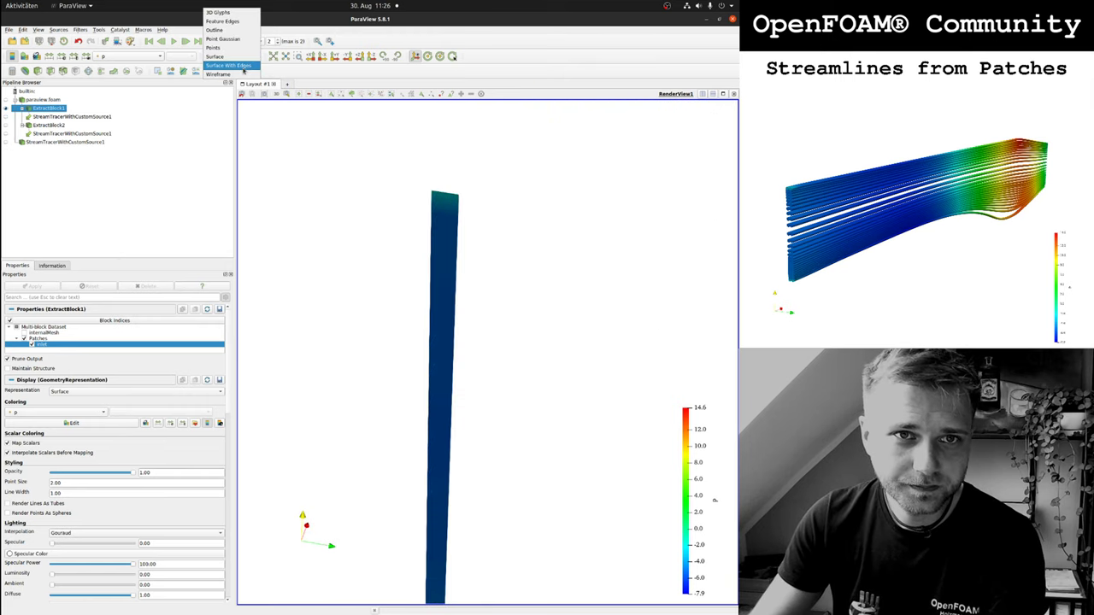
click(243, 69)
click(229, 56)
click(221, 65)
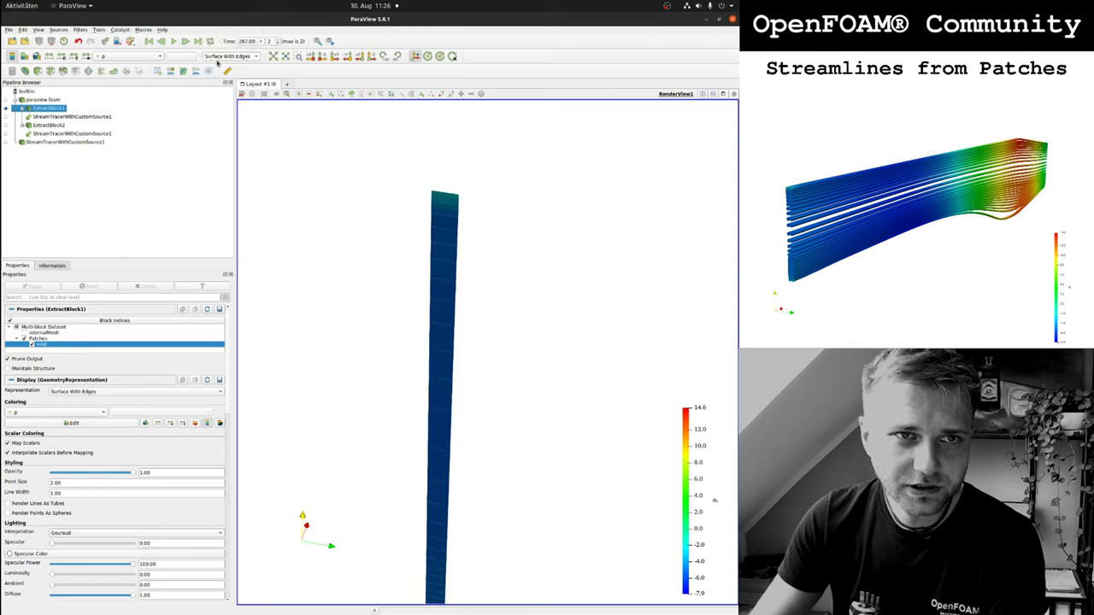
click(128, 57)
click(118, 12)
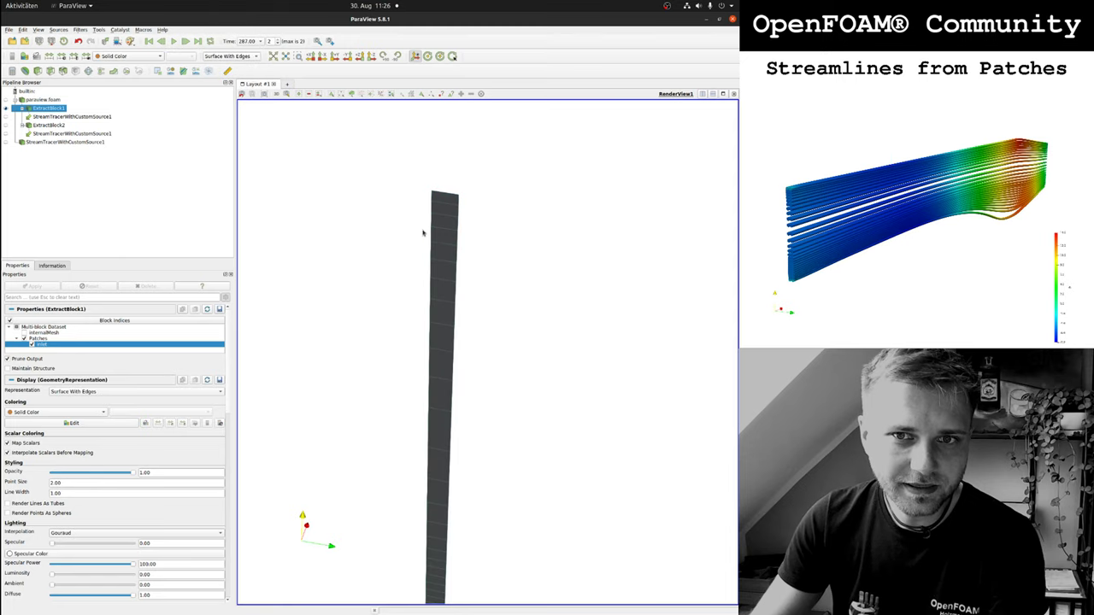
drag(425, 232, 458, 347)
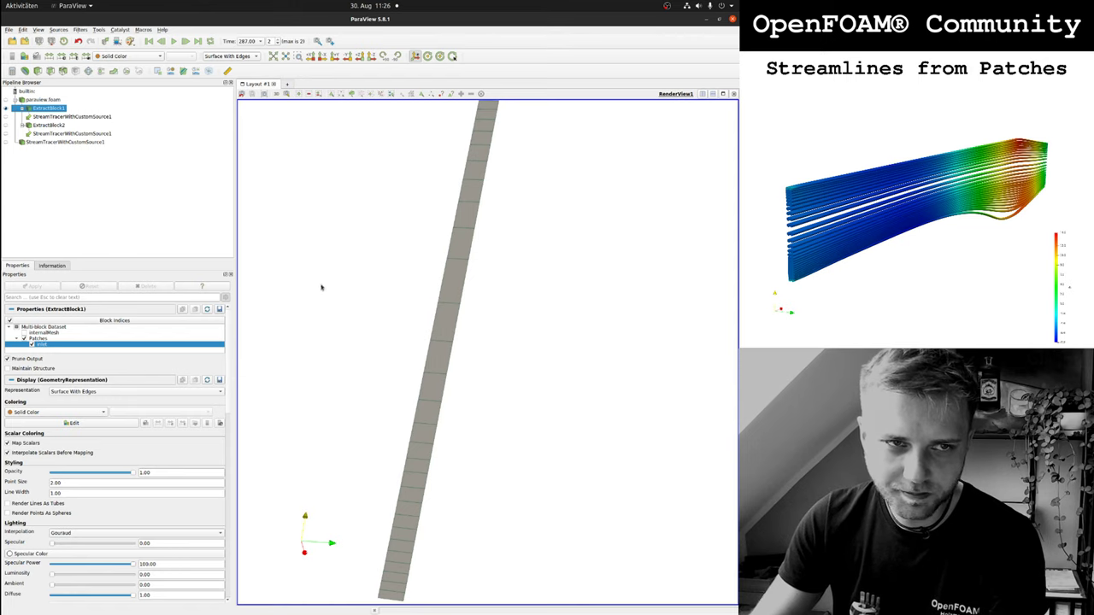
Show the streamlines again and orbit to see them leaving the inlet patch.
click(8, 142)
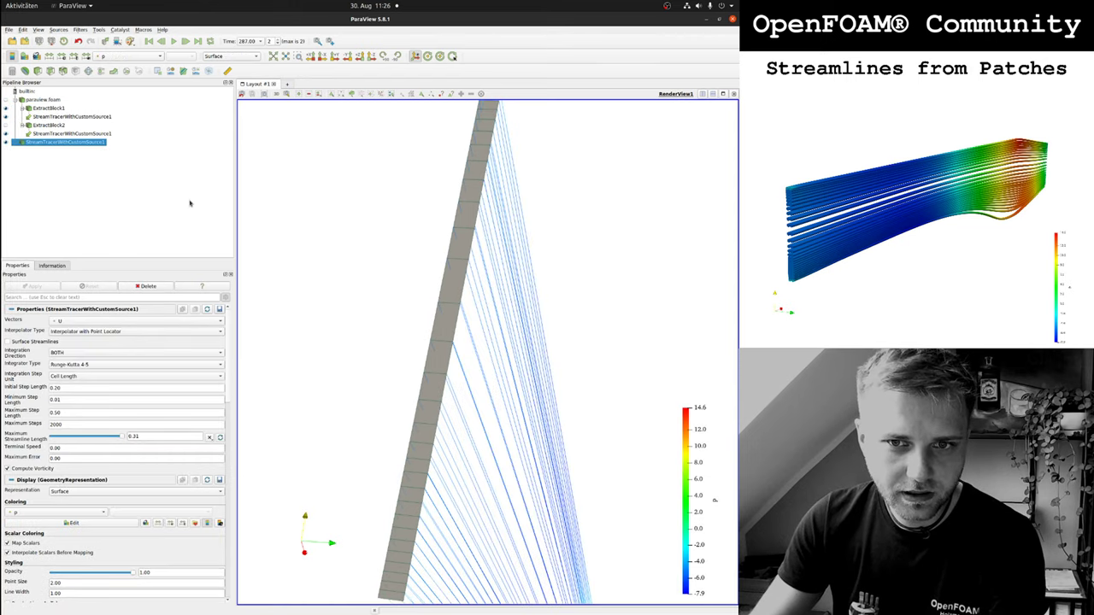
drag(427, 274, 381, 473)
drag(432, 375, 531, 222)
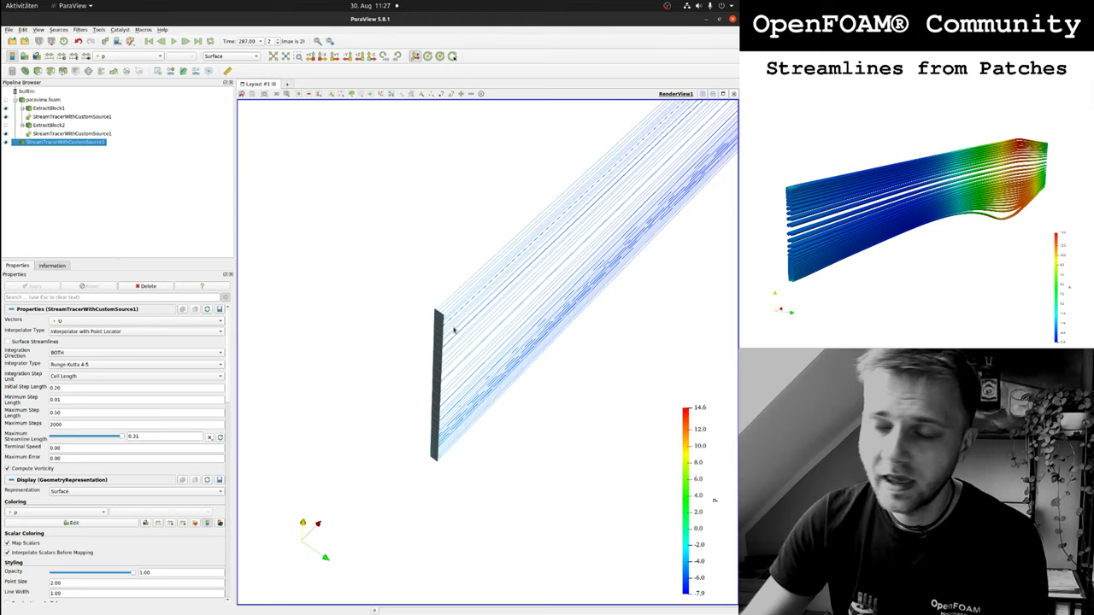
drag(452, 326, 402, 373)
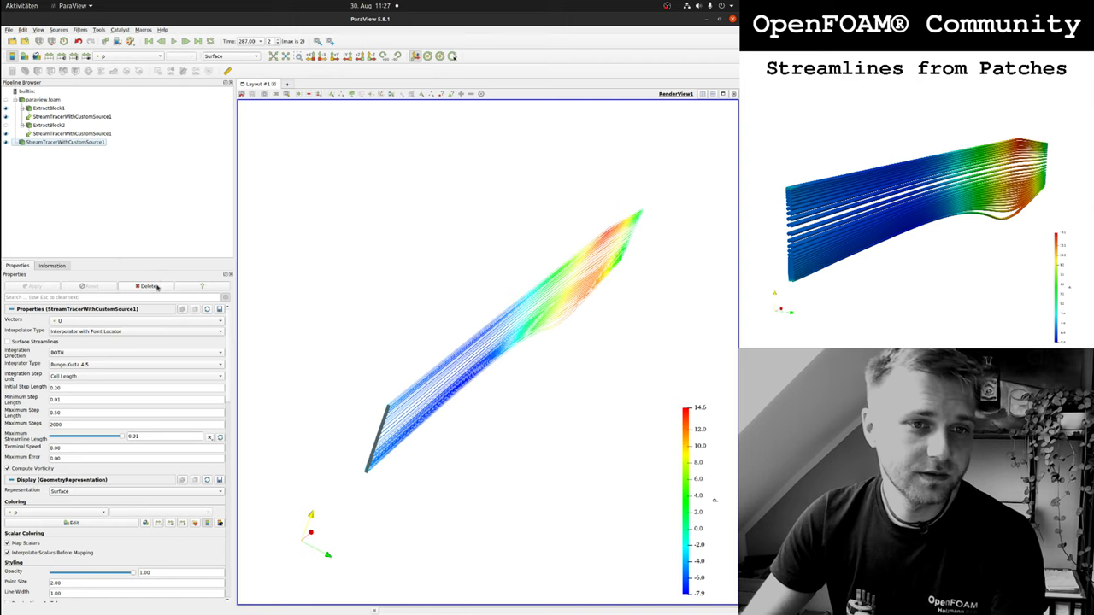
Delete the stream tracer filters and hide ExtractBlock2, leaving only the inlet patch visible.
key(Delete)
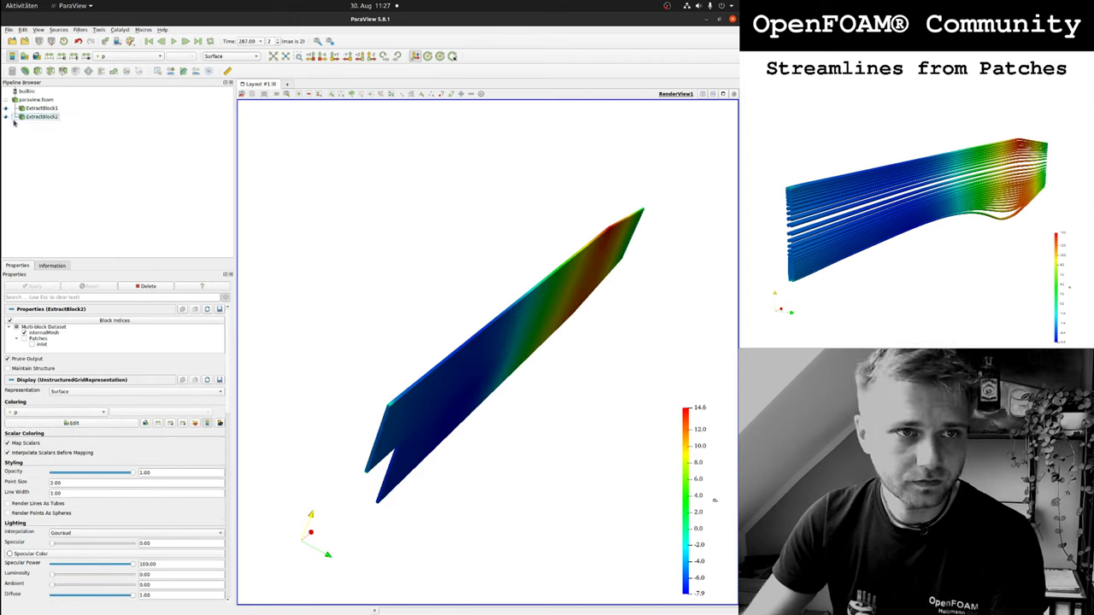
click(6, 116)
click(6, 108)
click(39, 108)
middle_drag(362, 302, 450, 191)
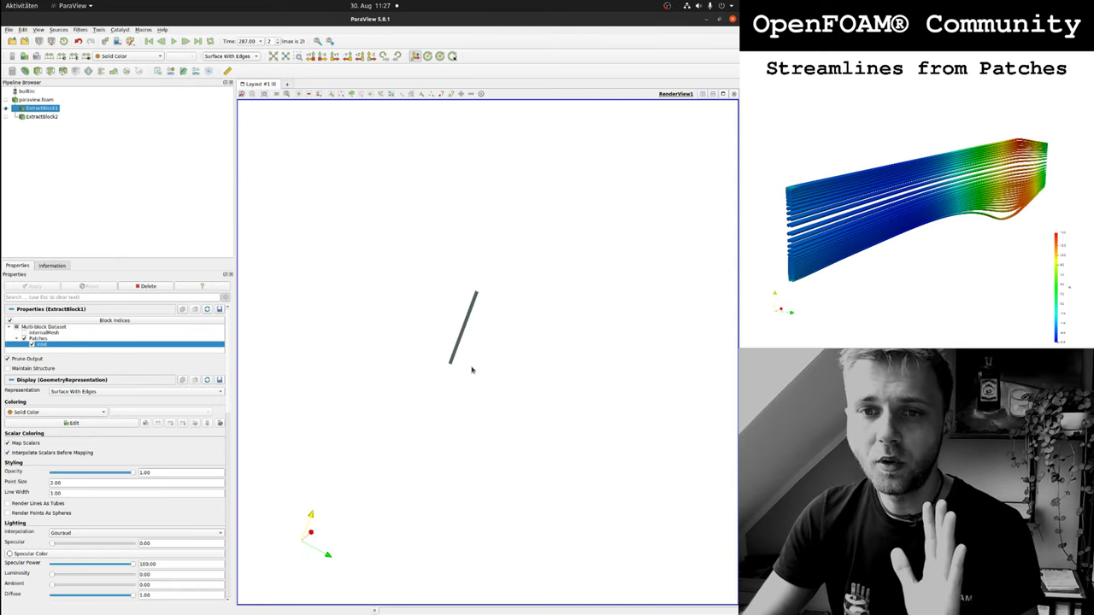
Zoom in, pan the inlet patch down and rotate it to show its meshed face.
scroll(471, 368, up, 10)
middle_drag(410, 289, 408, 318)
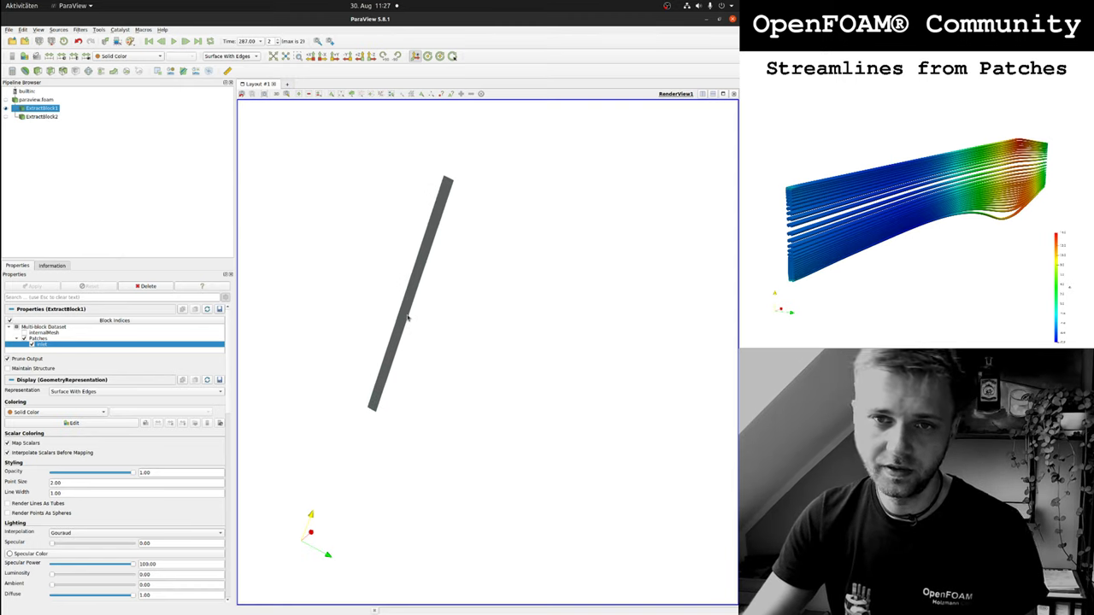
drag(408, 316, 446, 256)
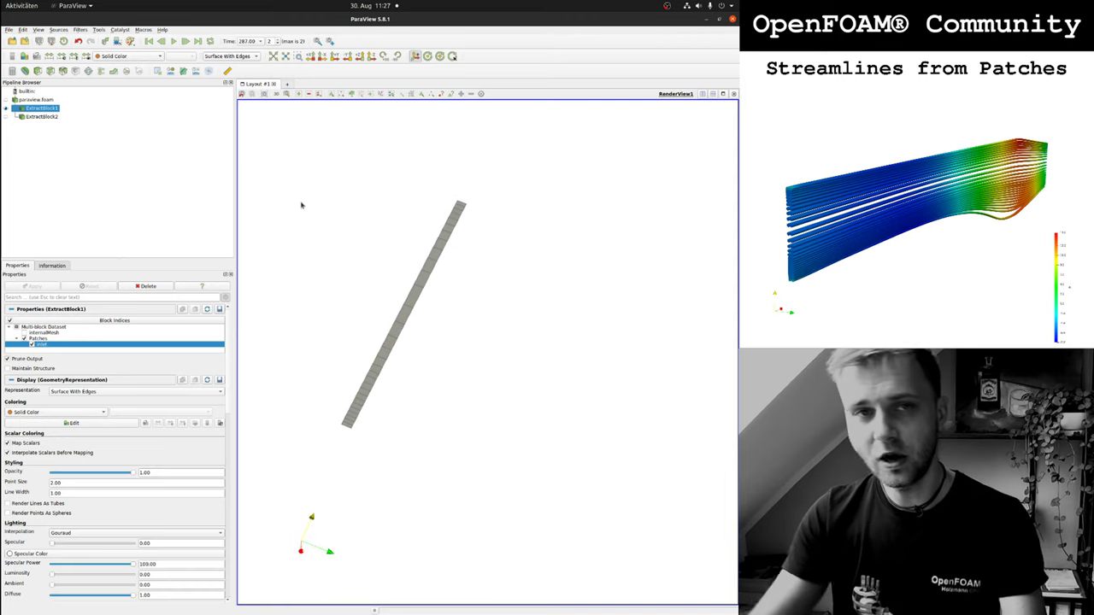
Draw the inlet patch as points only.
click(229, 55)
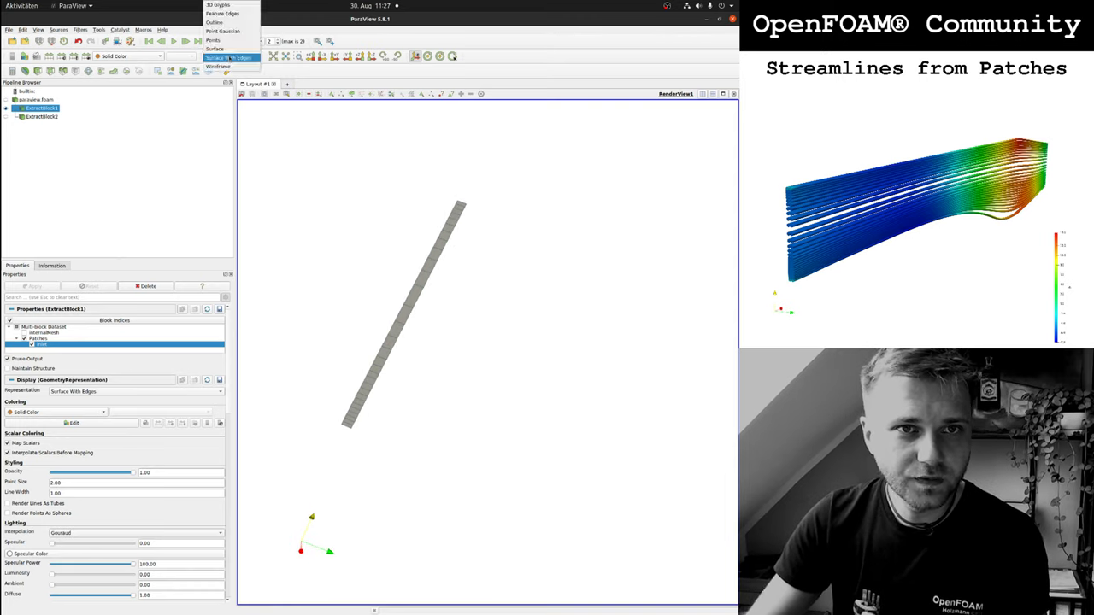
click(237, 41)
right_click(367, 186)
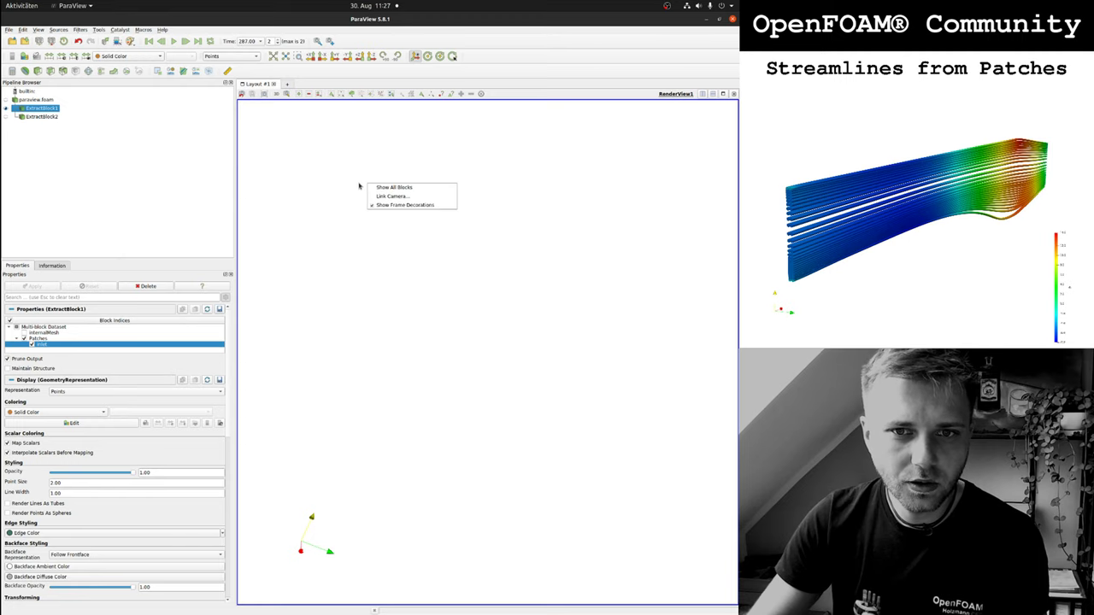
key(Escape)
Set the render view background colour to black.
scroll(115, 461, down, 15)
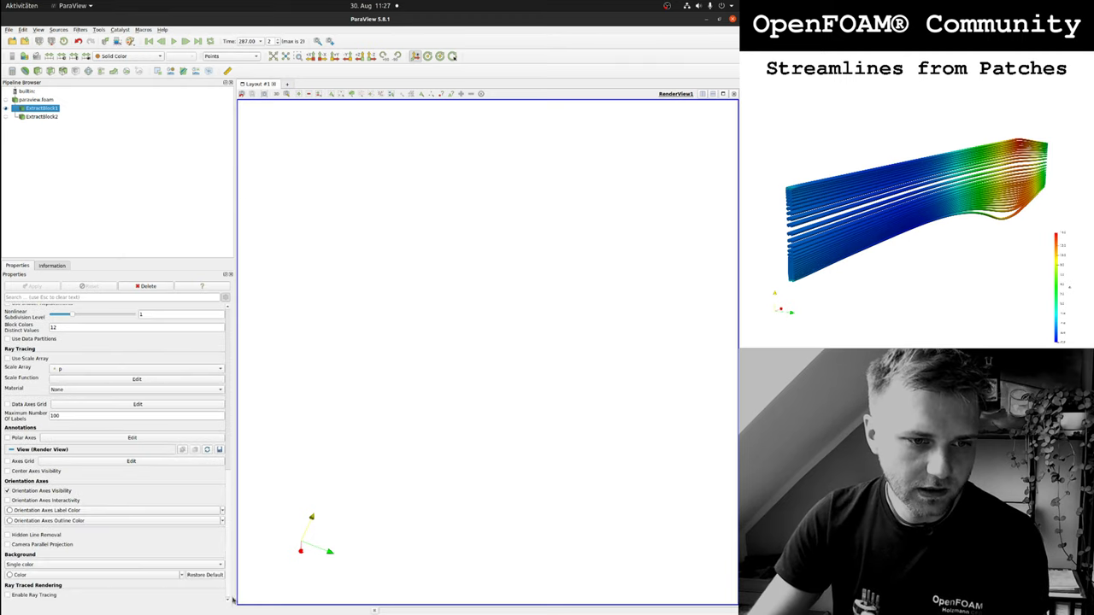
click(94, 575)
drag(461, 306, 456, 326)
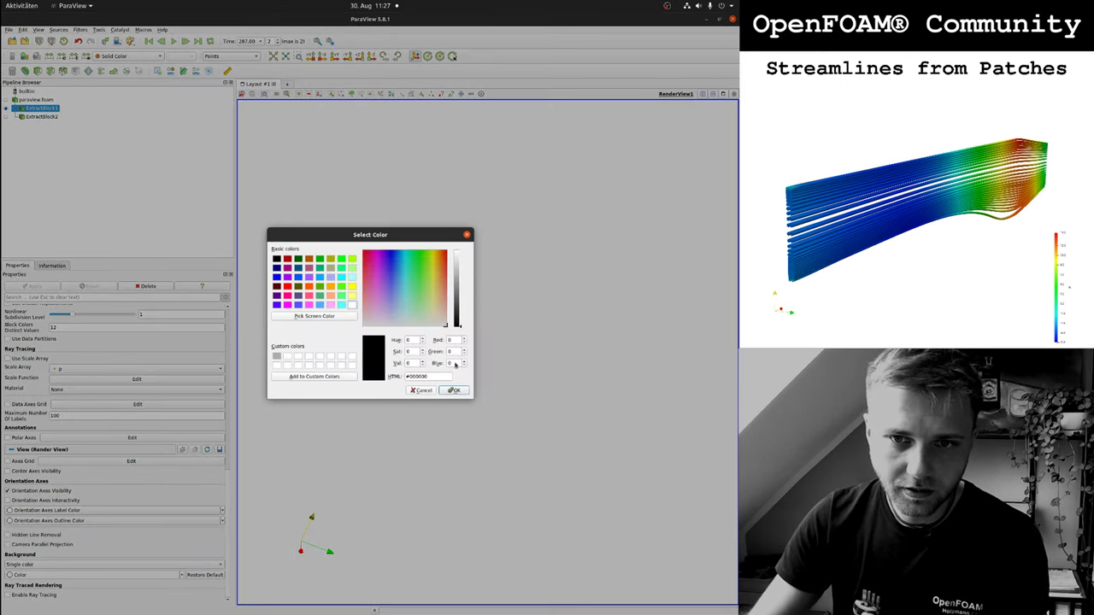
click(454, 381)
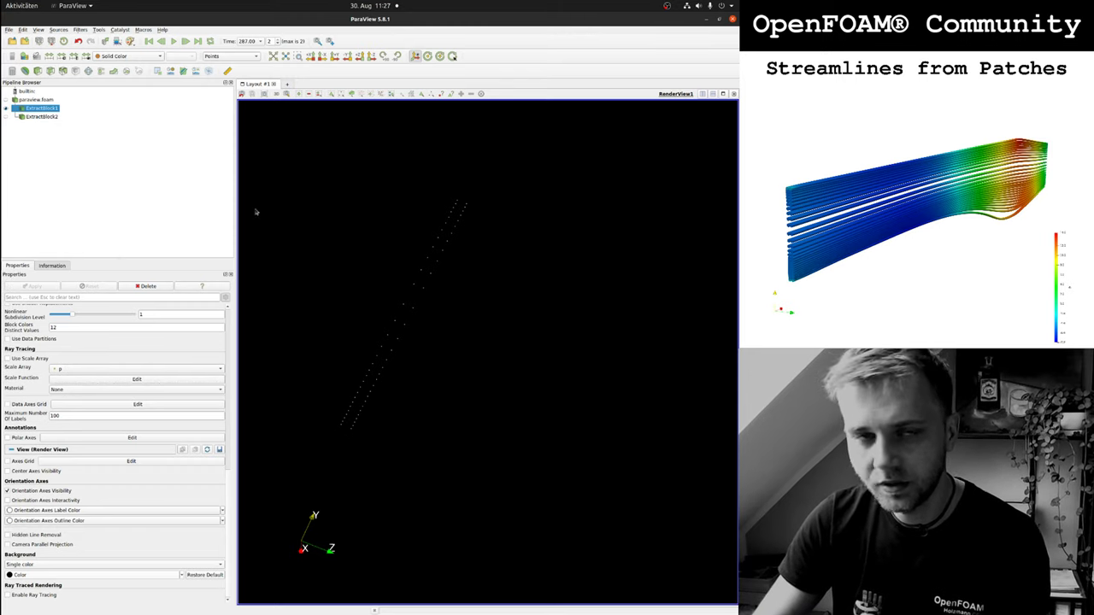
Rubber-band select the points at the inlet's top end, extract them, then delete ExtractSelection1.
click(331, 94)
drag(511, 246, 459, 194)
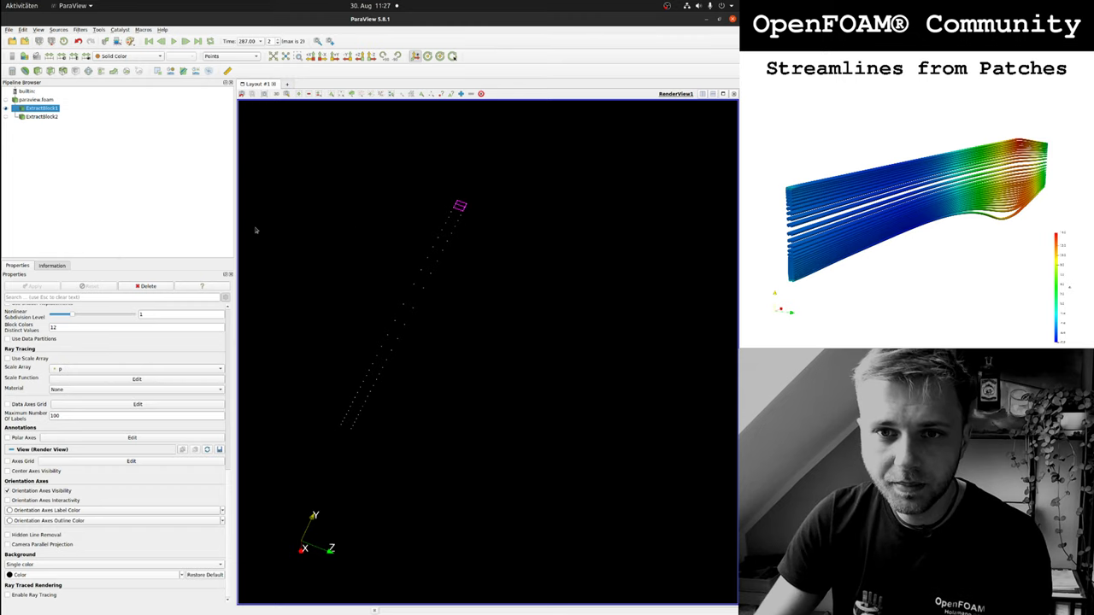
click(341, 94)
drag(486, 237, 430, 217)
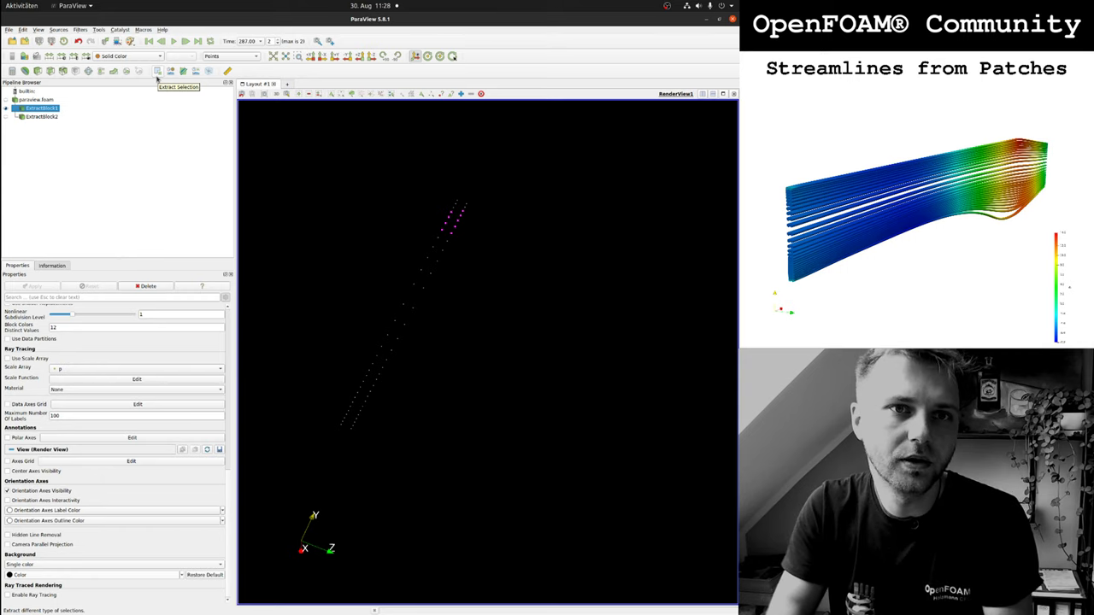
click(157, 76)
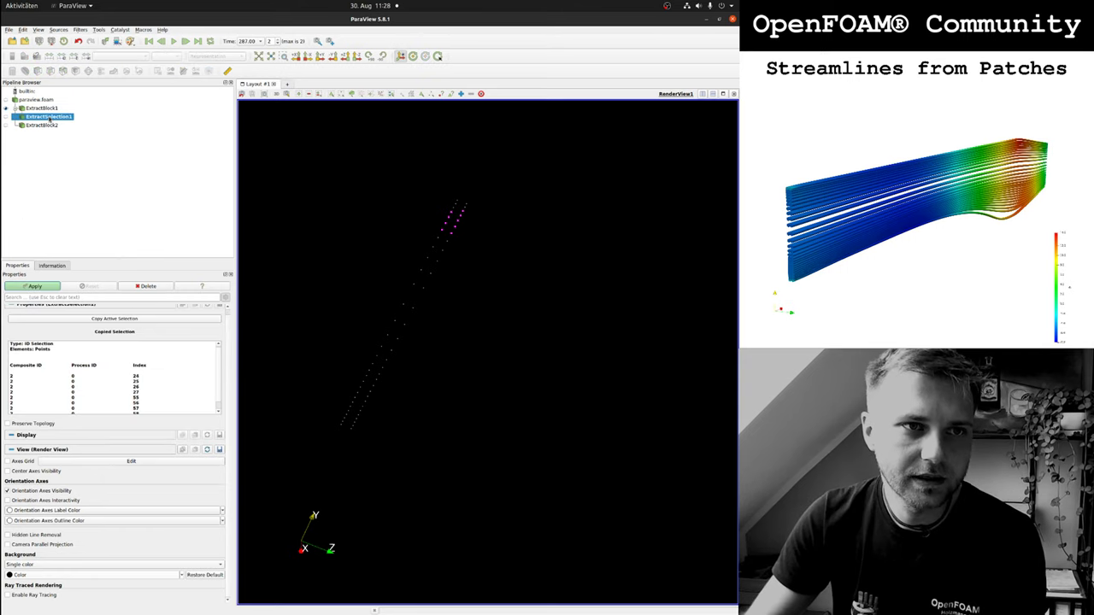
key(Delete)
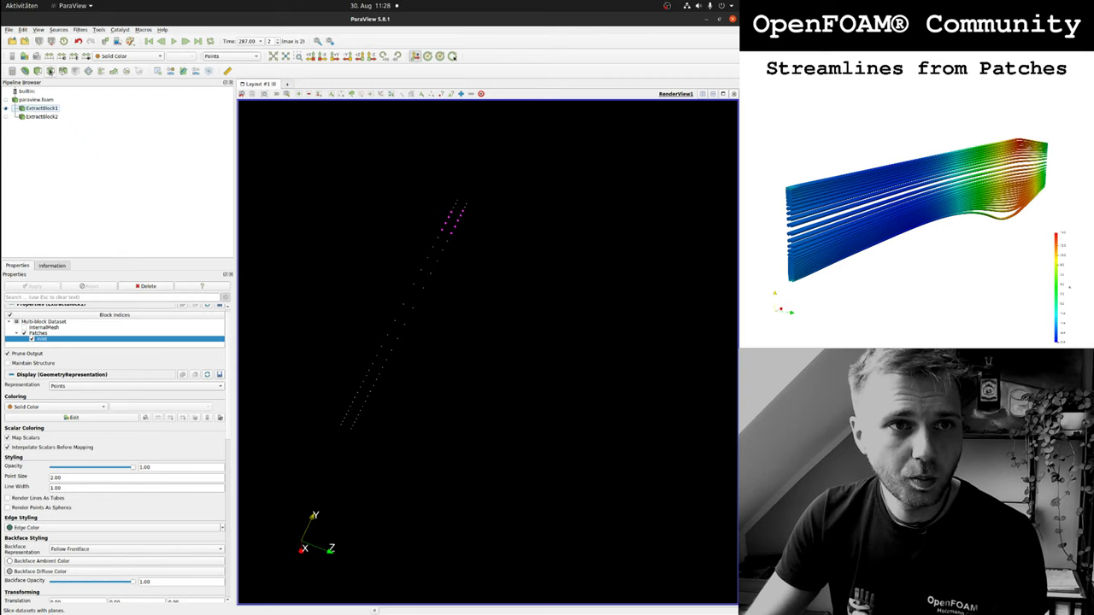
Add a Z-normal Slice to the inlet points and apply it.
click(49, 71)
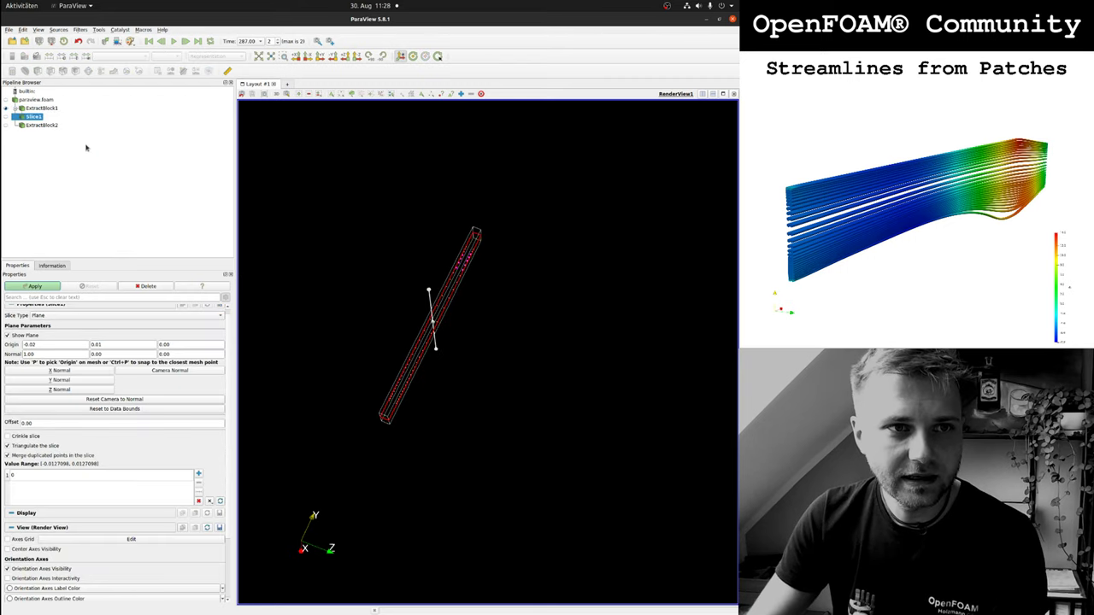
click(96, 381)
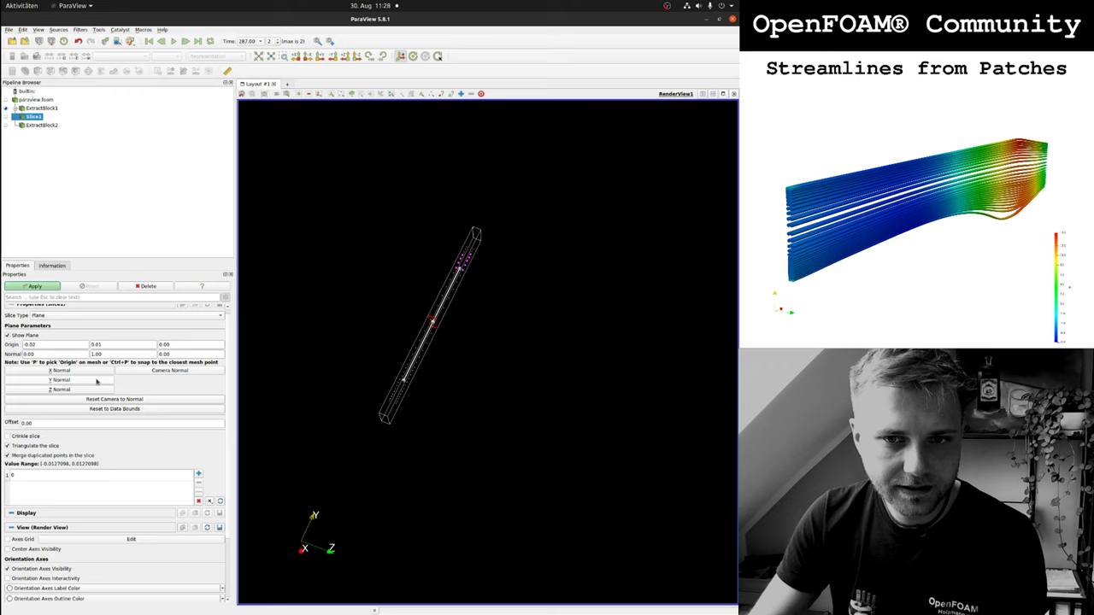
click(94, 389)
drag(366, 295, 357, 273)
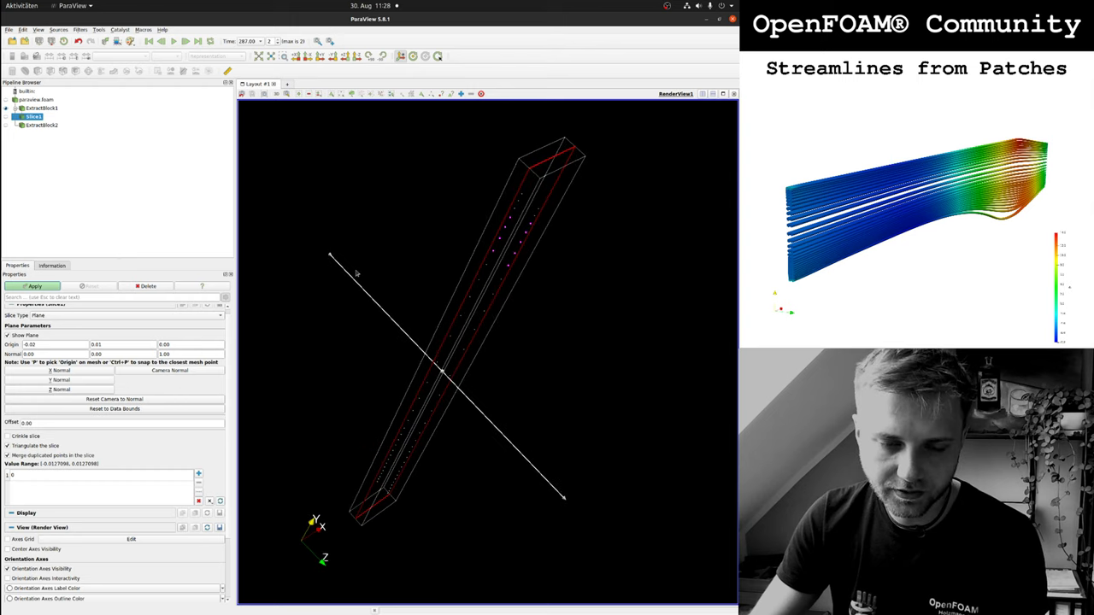
click(34, 287)
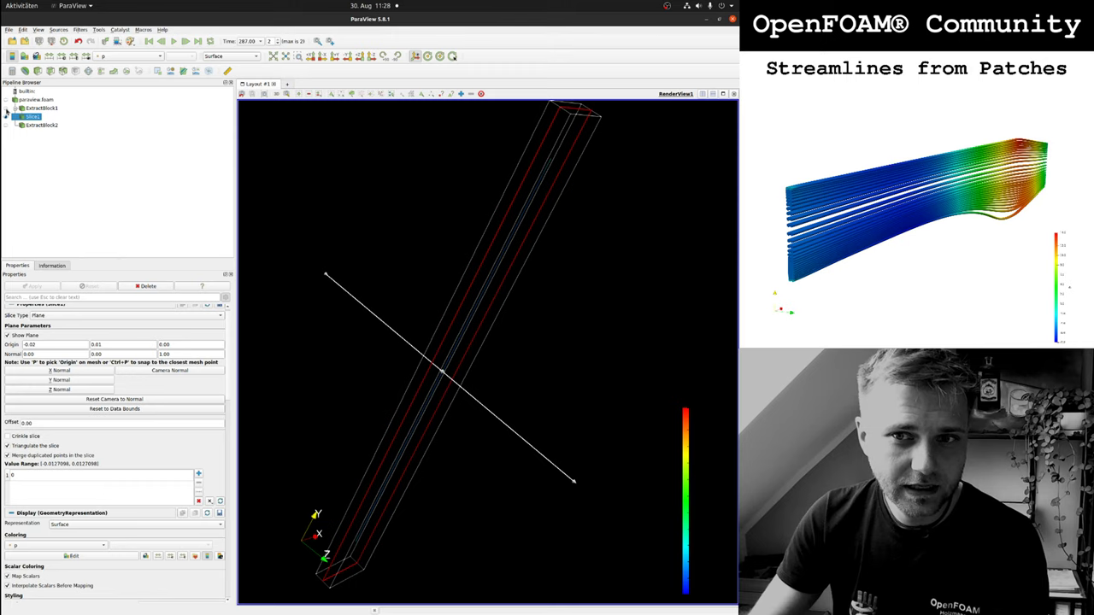
drag(359, 214, 386, 187)
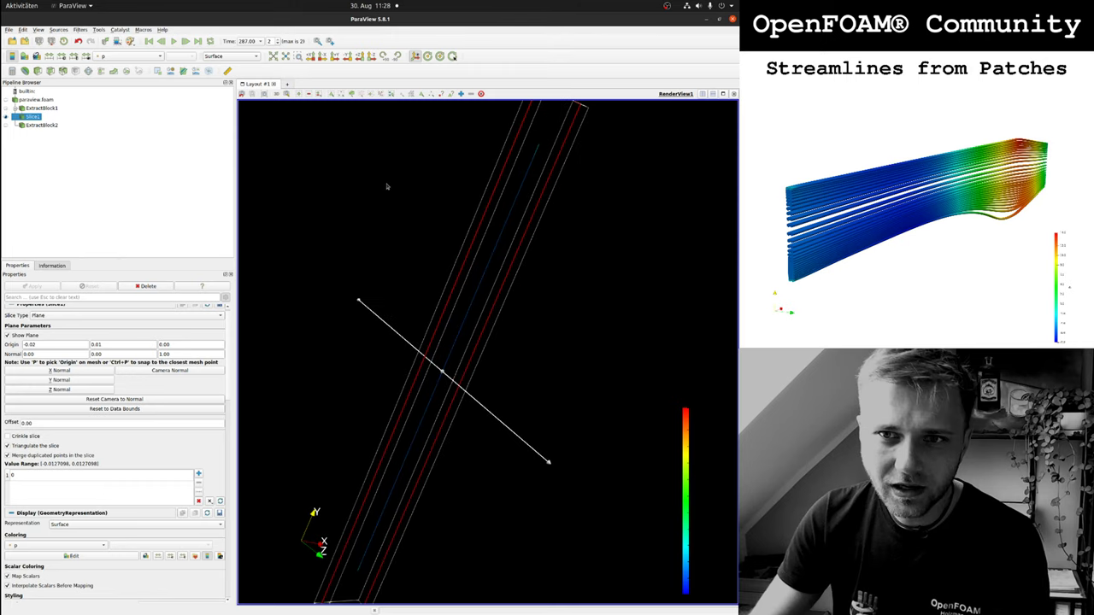
Show Slice1 as solid-colour points and make ExtractBlock2's mesh visible again.
click(118, 53)
click(134, 19)
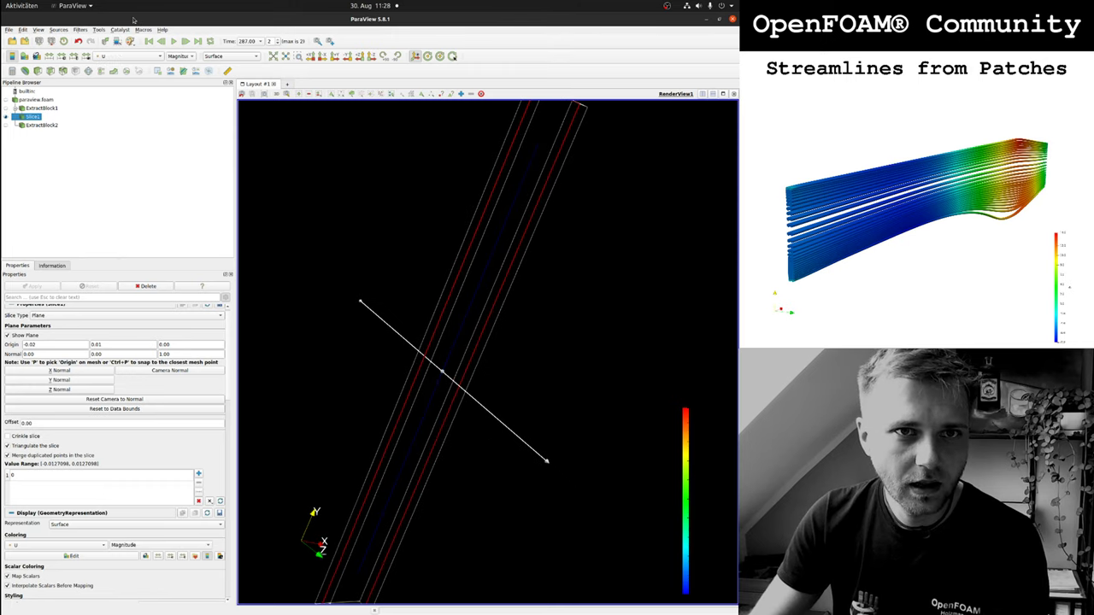
click(128, 55)
click(128, 26)
click(227, 55)
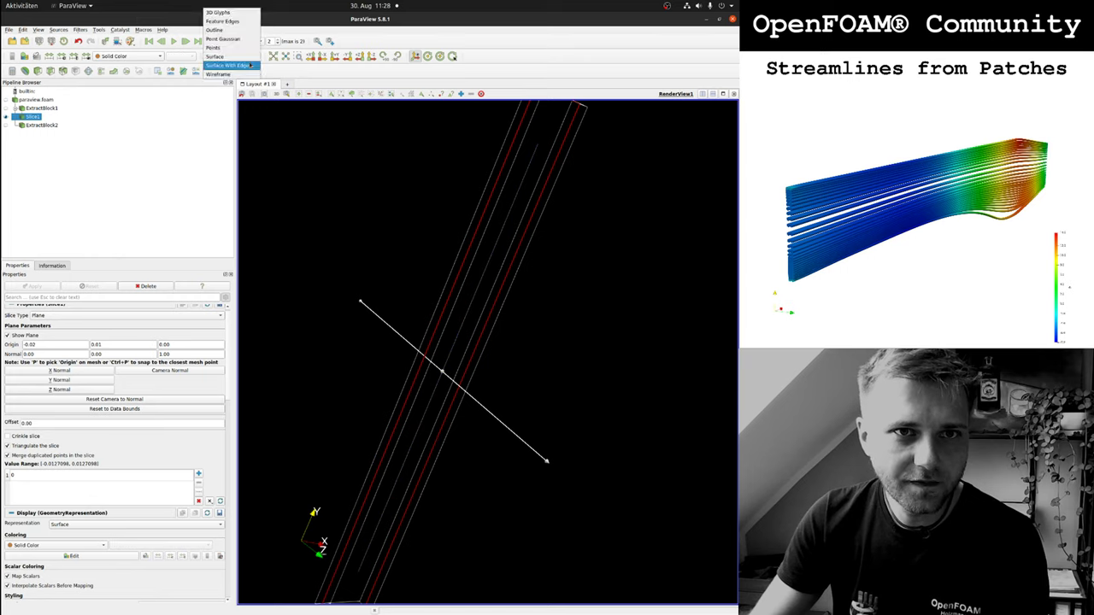
click(224, 47)
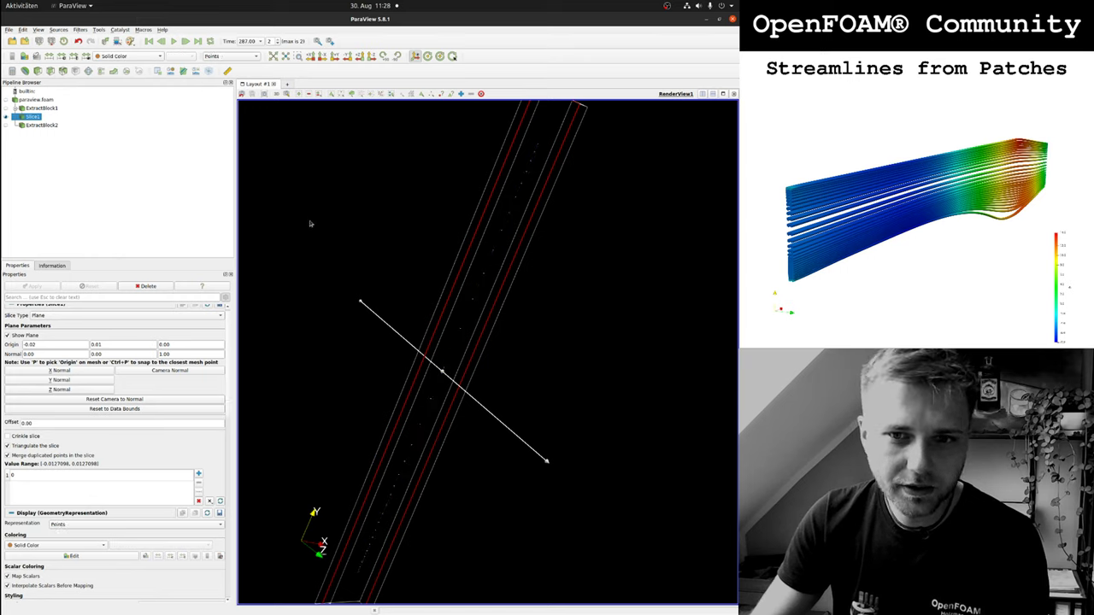
drag(310, 224, 314, 300)
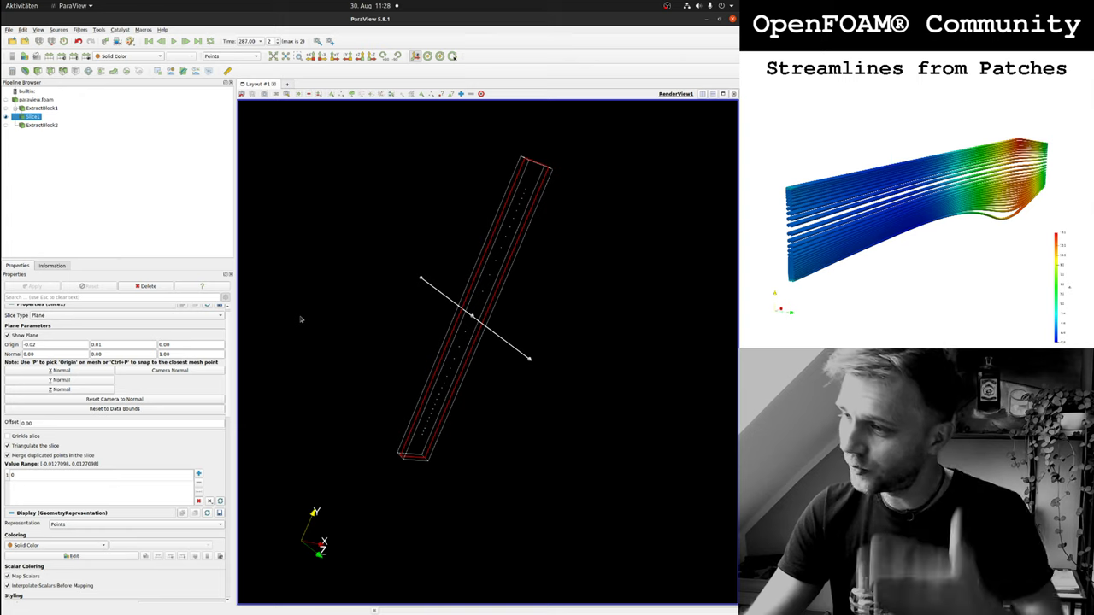
click(19, 125)
click(6, 126)
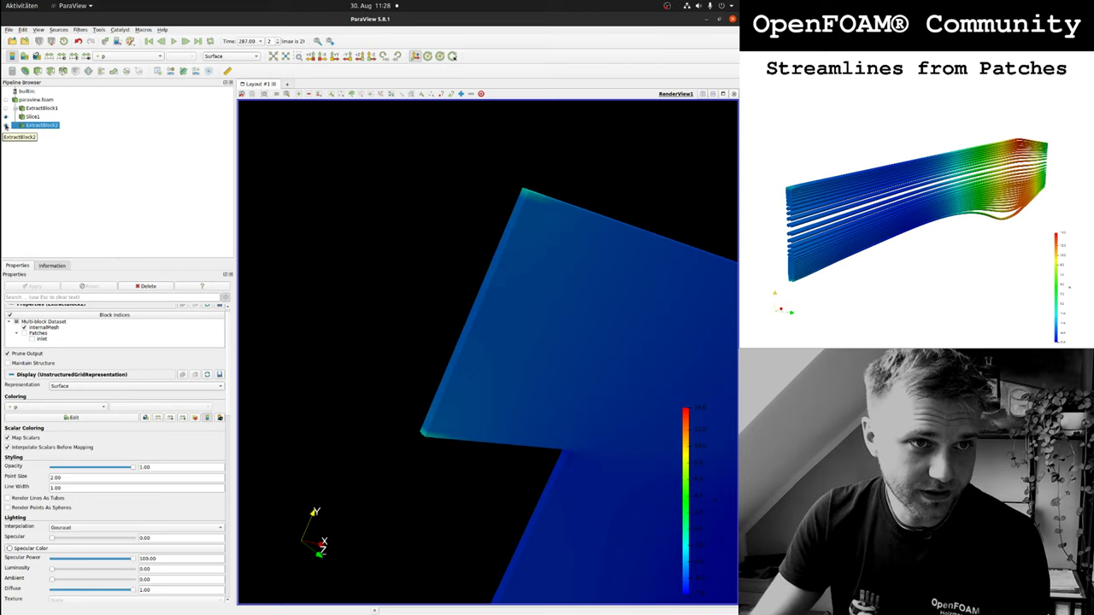
Hide ExtractBlock2 and add a Stream Tracer With Custom Source: Slice1 input, ExtractBlock2 seeds.
click(6, 126)
click(80, 29)
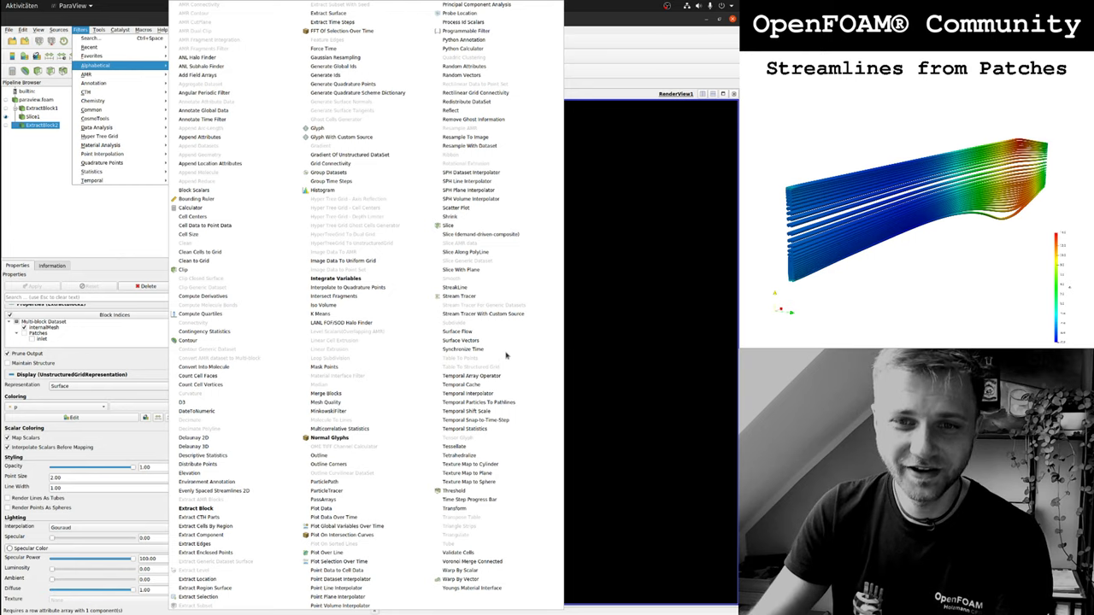
click(483, 314)
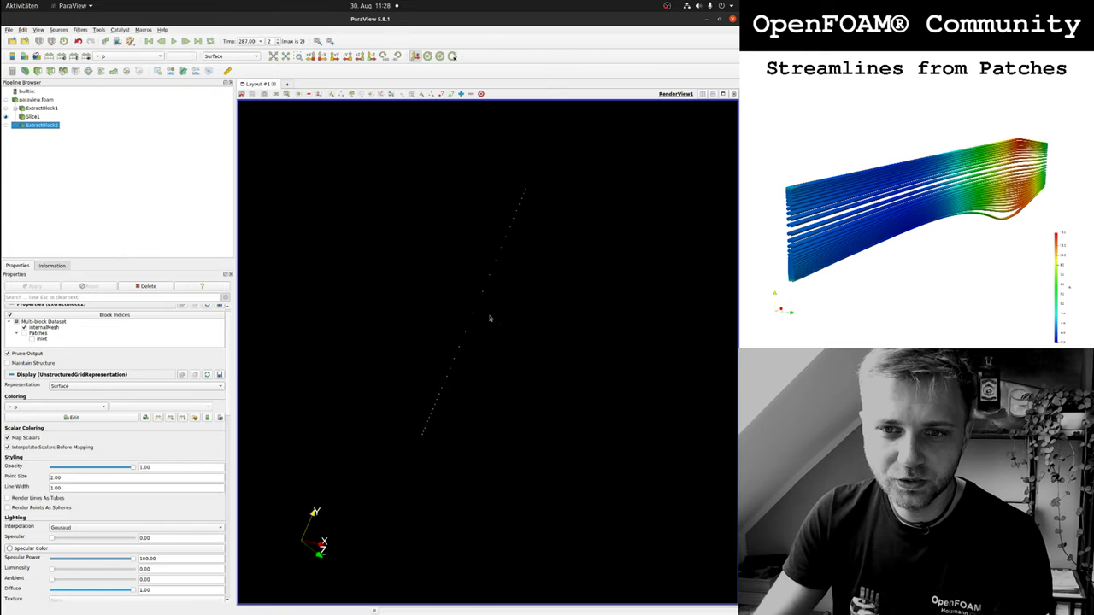
click(353, 278)
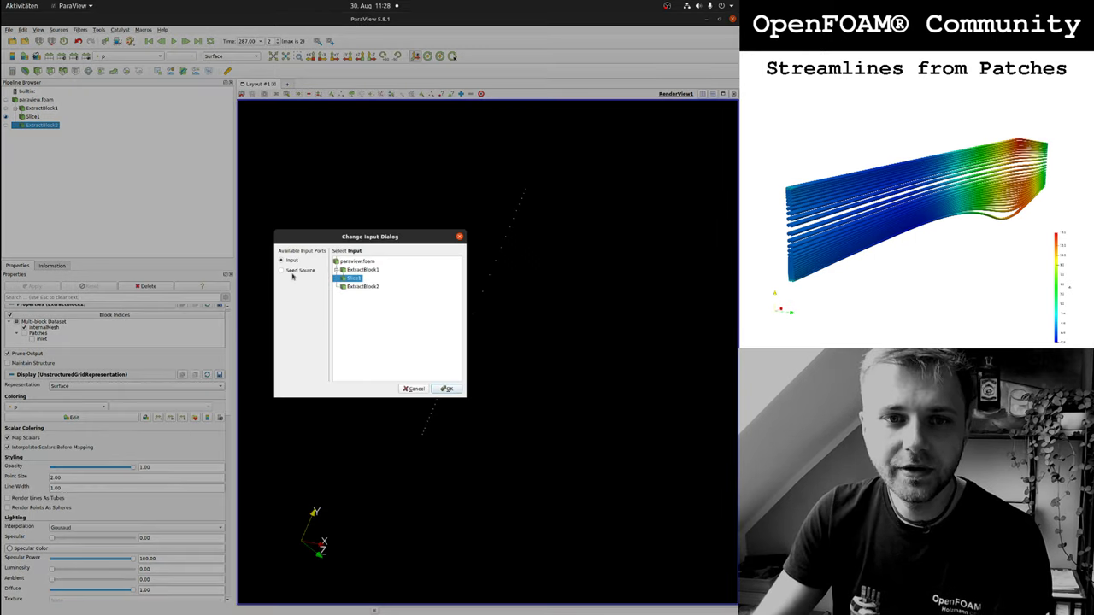
click(293, 272)
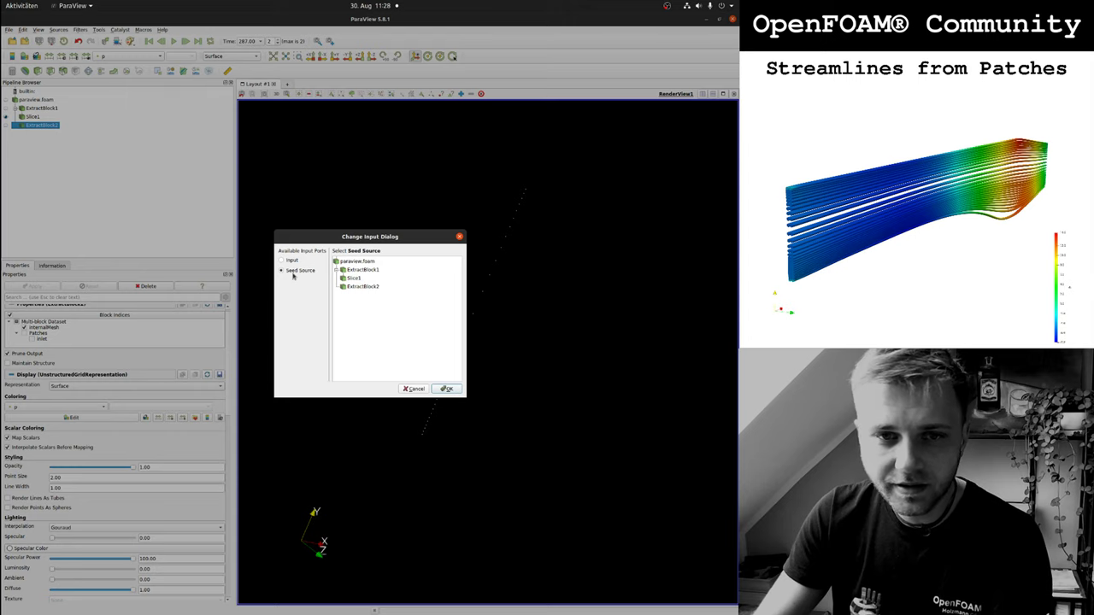
click(365, 287)
click(446, 389)
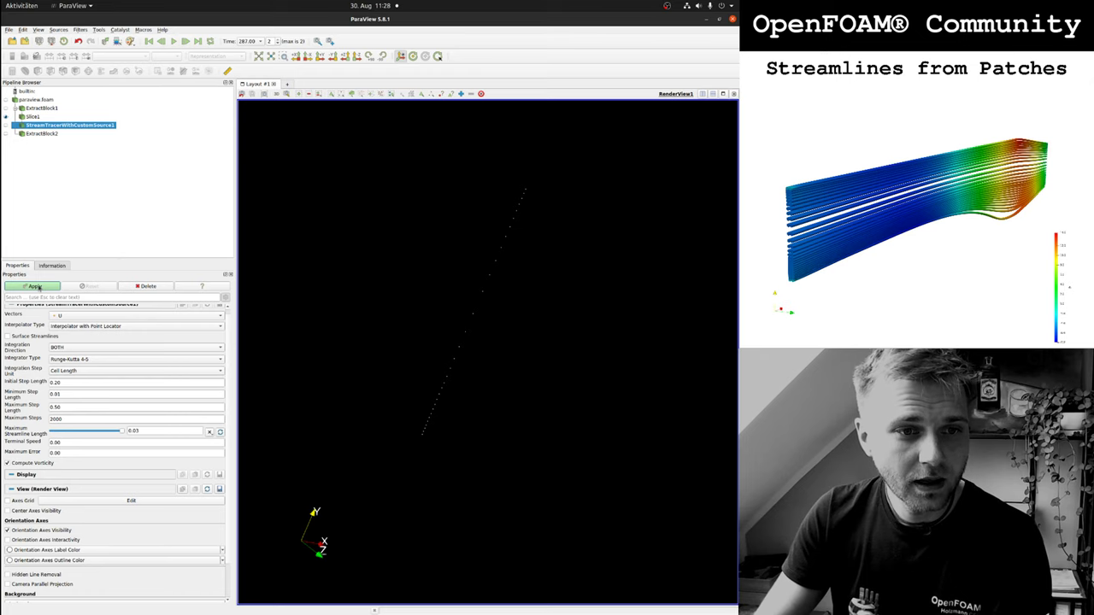
Apply StreamTracerWithCustomSource1 to render its p-coloured streamlines.
click(34, 286)
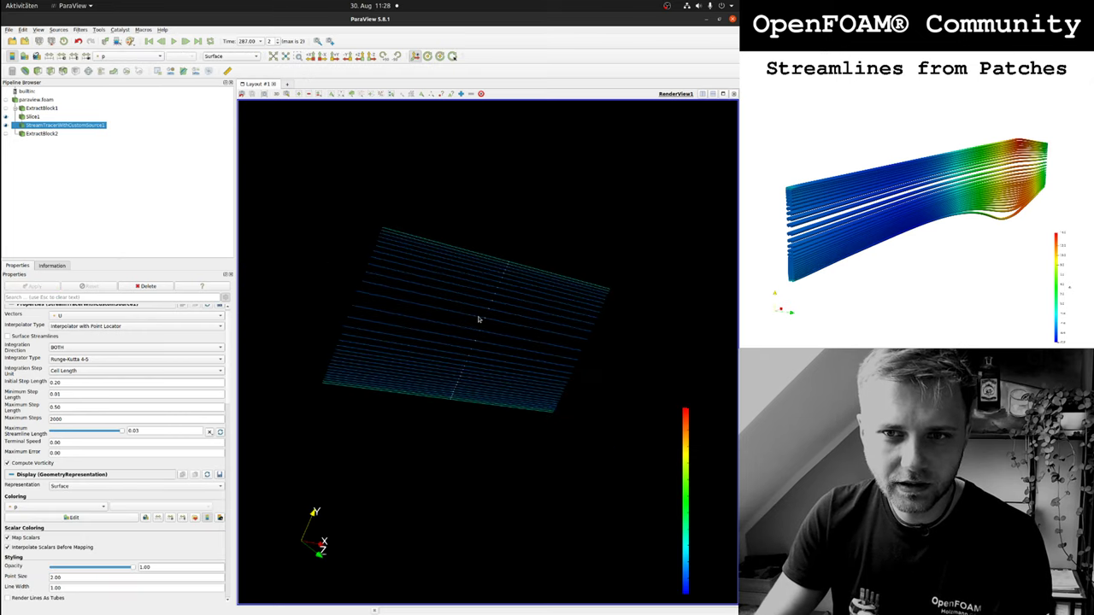
scroll(479, 320, down, 4)
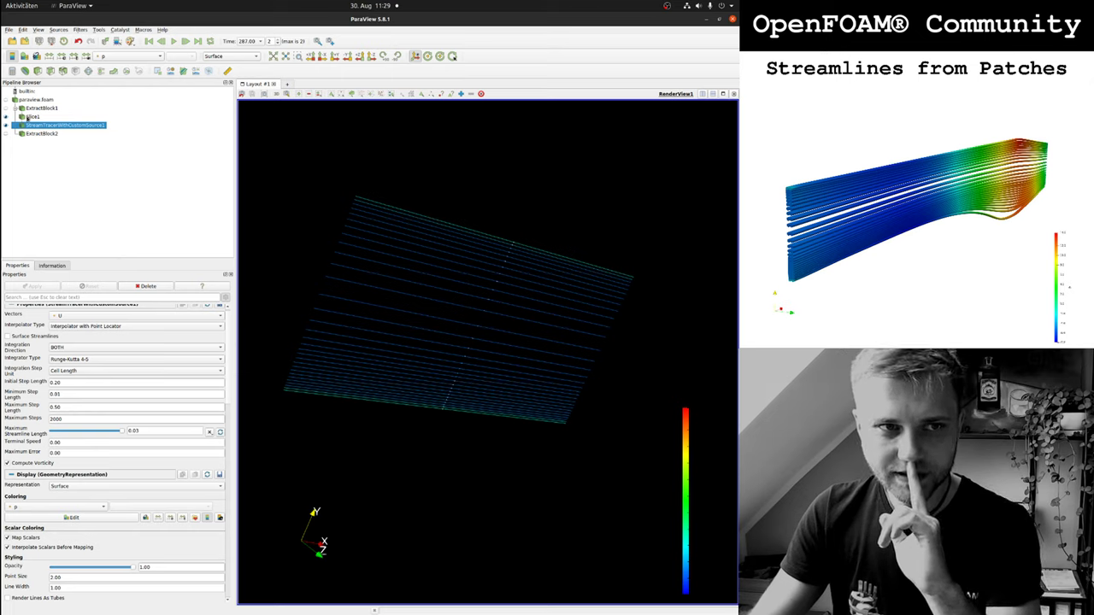
Delete the first stream tracer and recreate it from ExtractBlock2 with Slice1 as seed source.
click(147, 286)
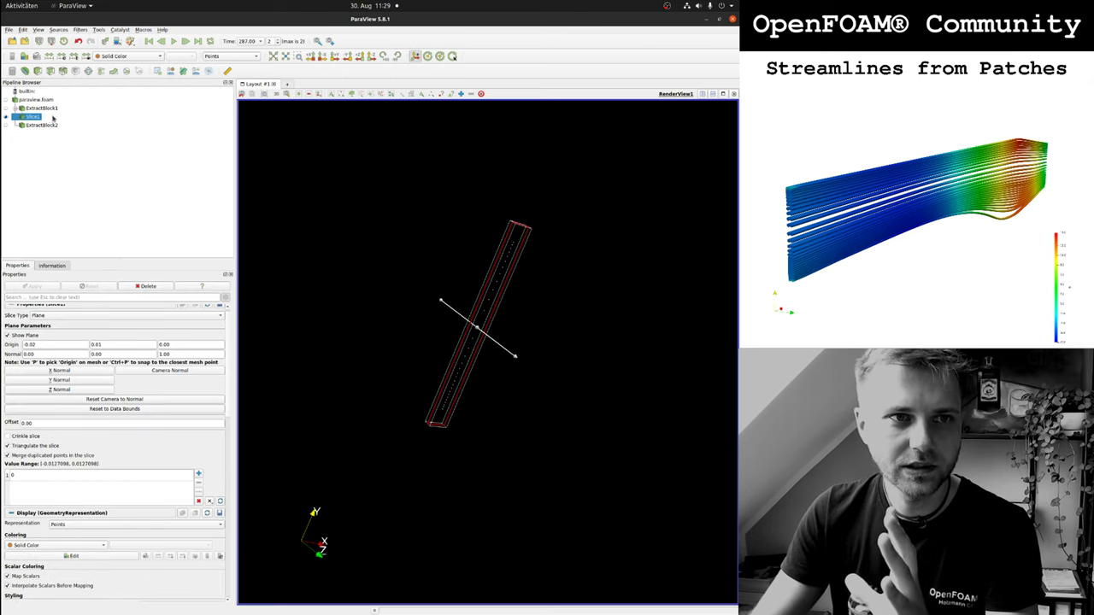
click(43, 126)
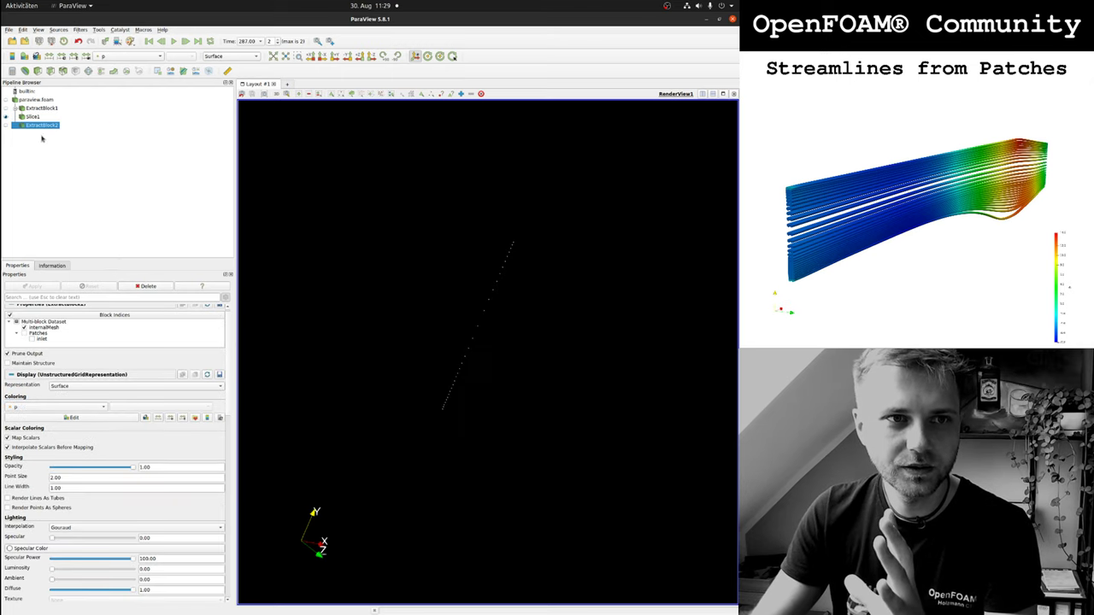
click(80, 29)
mouse_move(128, 68)
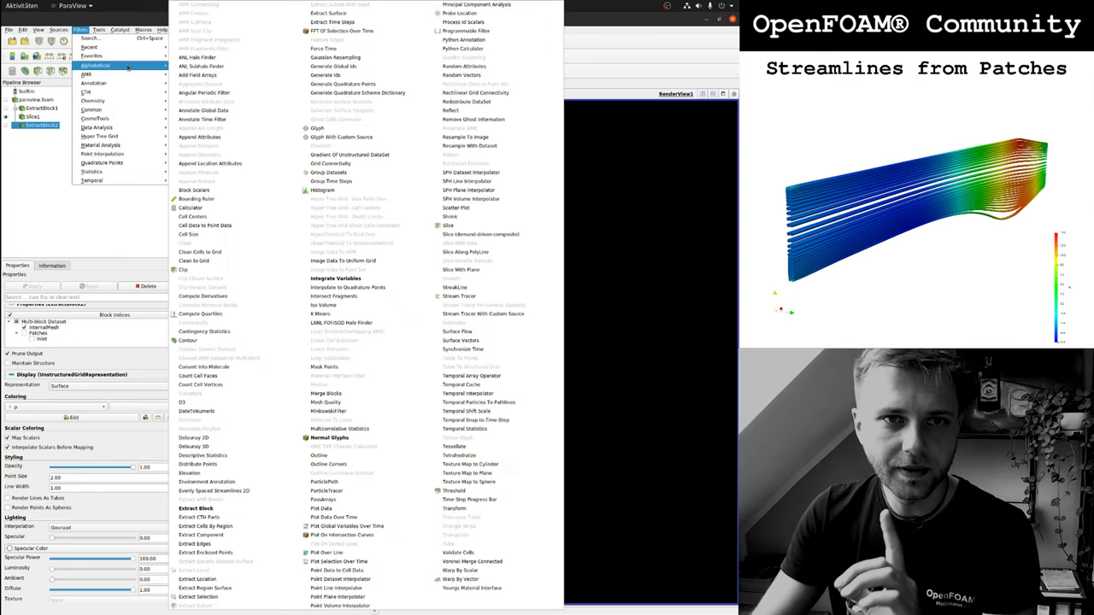
click(487, 313)
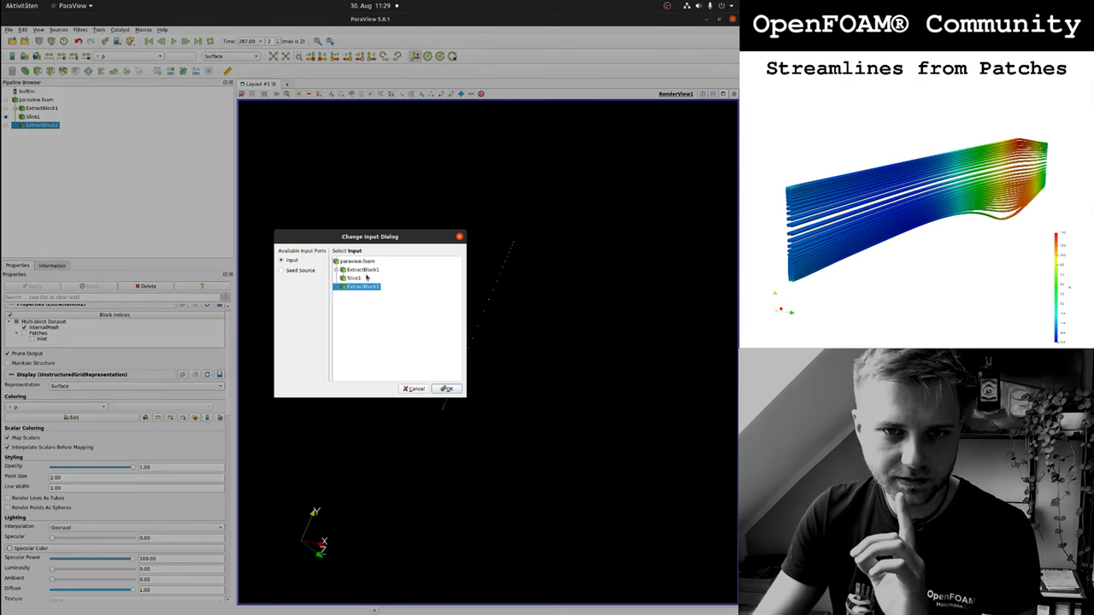
click(295, 270)
click(353, 277)
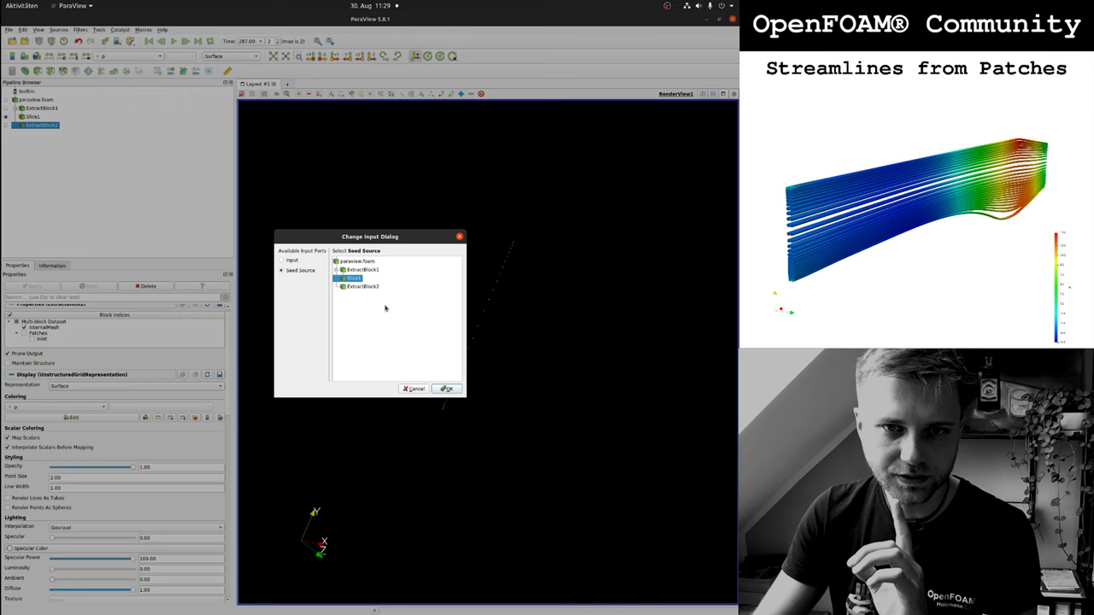
click(444, 389)
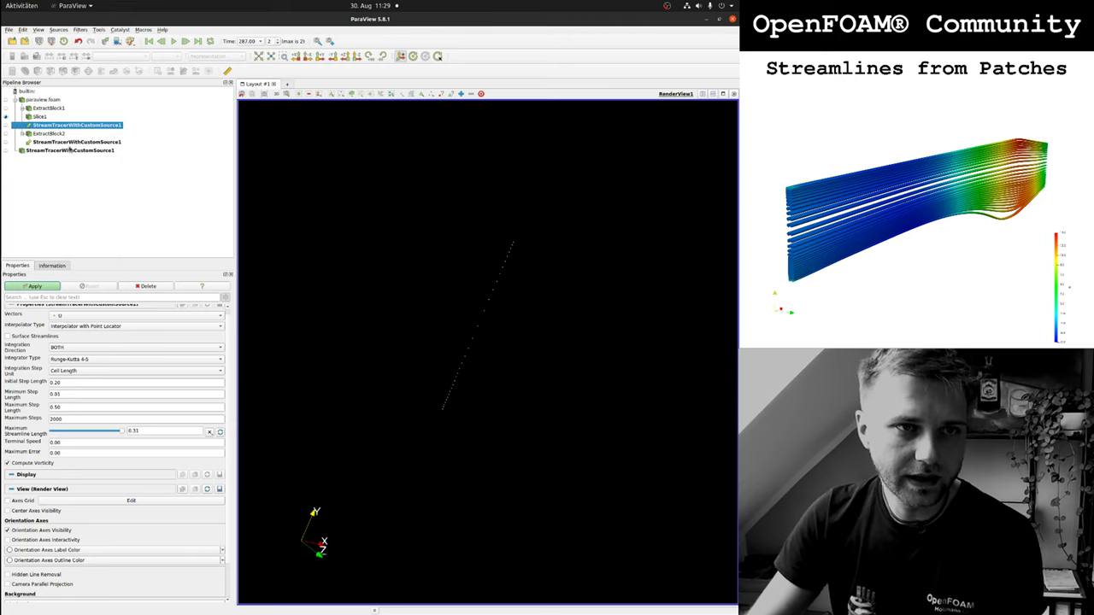
Apply the new stream tracer and turn the view to follow the streamlines' full length.
click(28, 152)
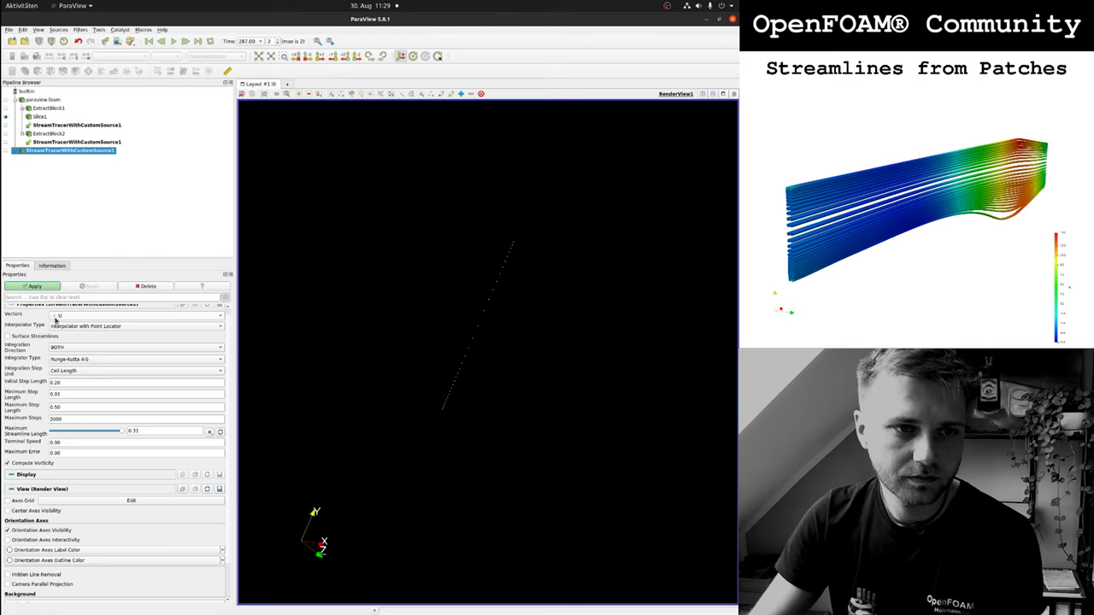
click(34, 286)
drag(540, 336, 425, 295)
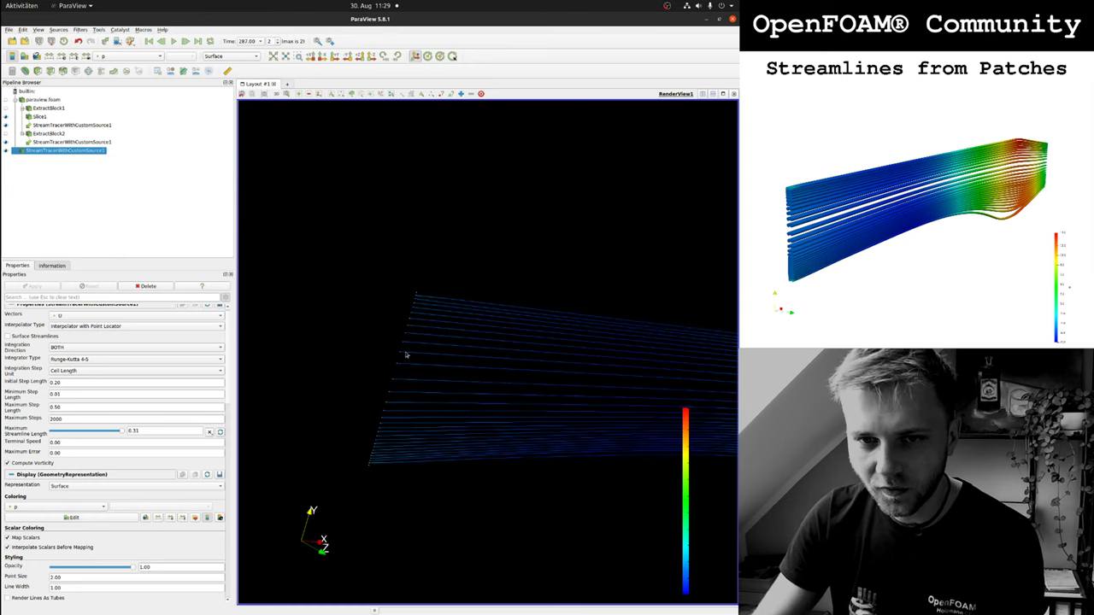
scroll(406, 355, up, 5)
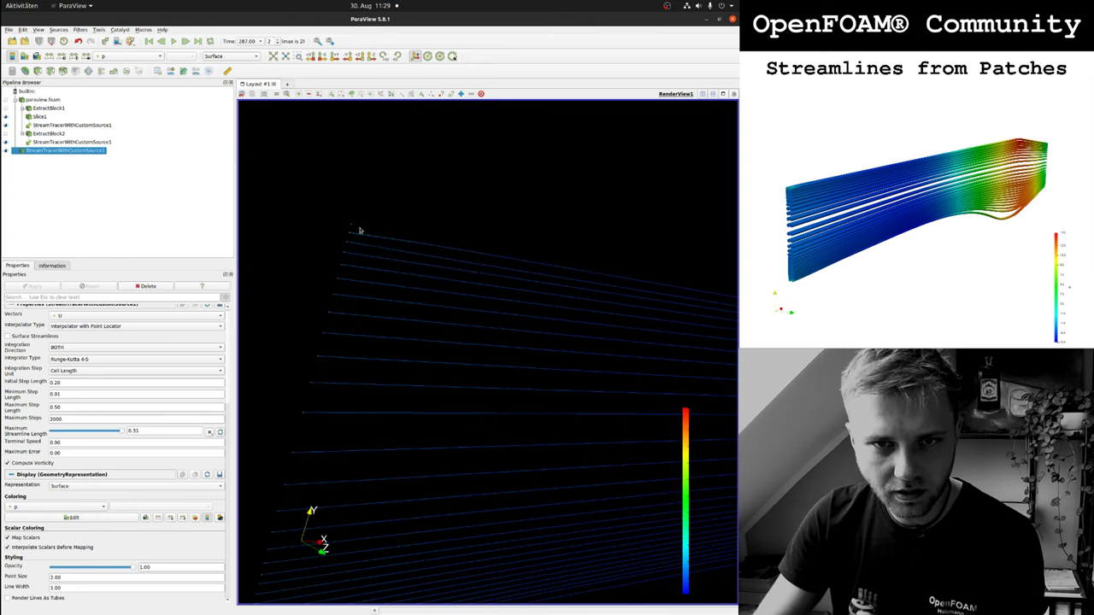
scroll(352, 233, down, 5)
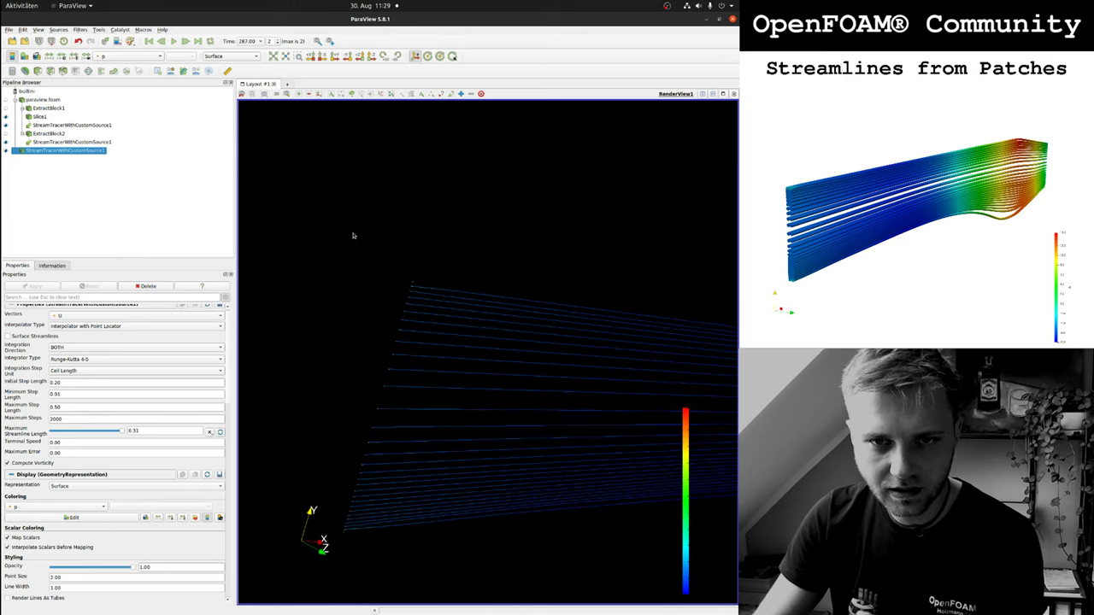
middle_drag(368, 356, 441, 239)
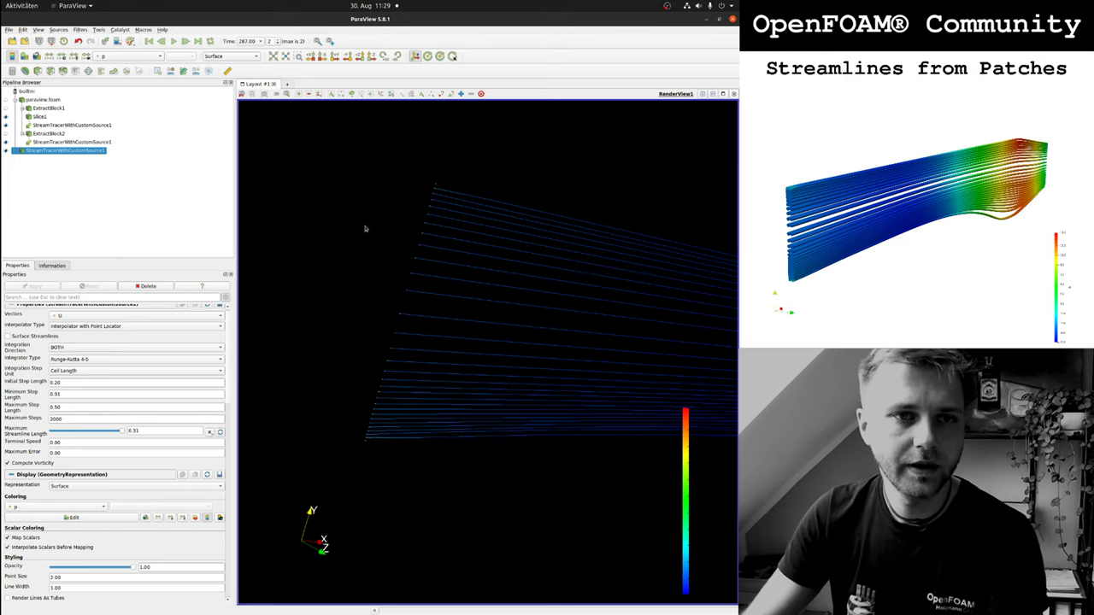
drag(365, 227, 401, 254)
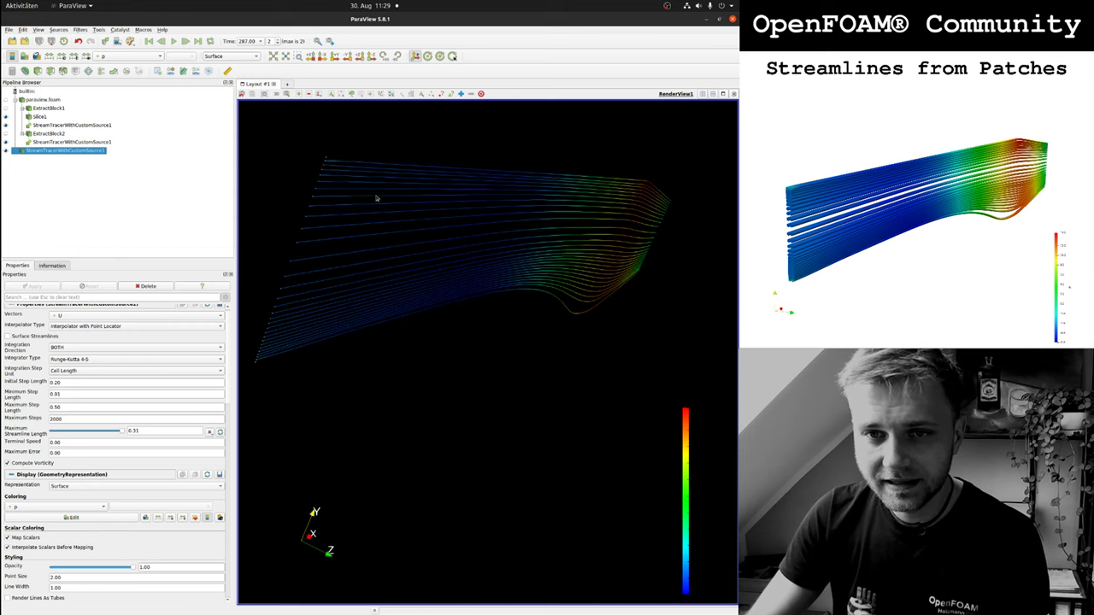
drag(376, 198, 390, 259)
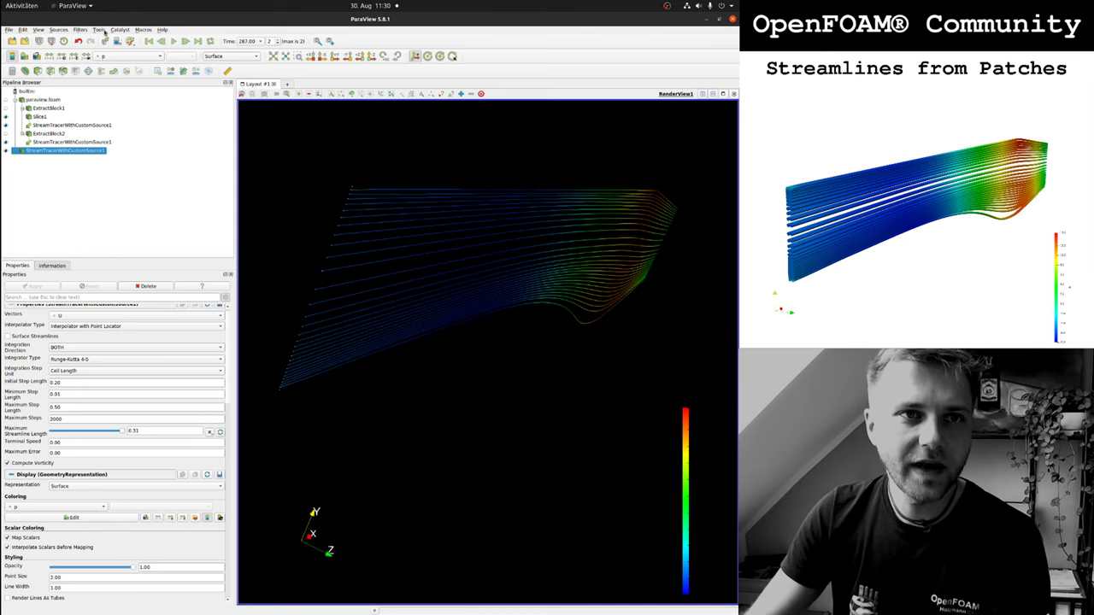
Add a Tube filter to the streamlines and set its radius to 0.0005.
click(80, 29)
mouse_move(95, 65)
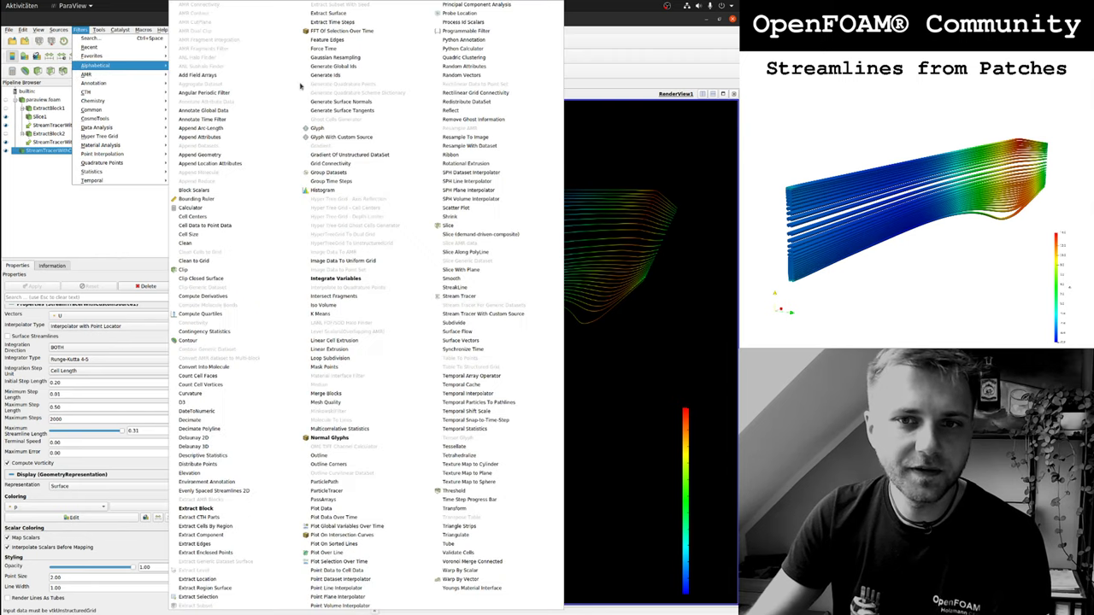
click(462, 544)
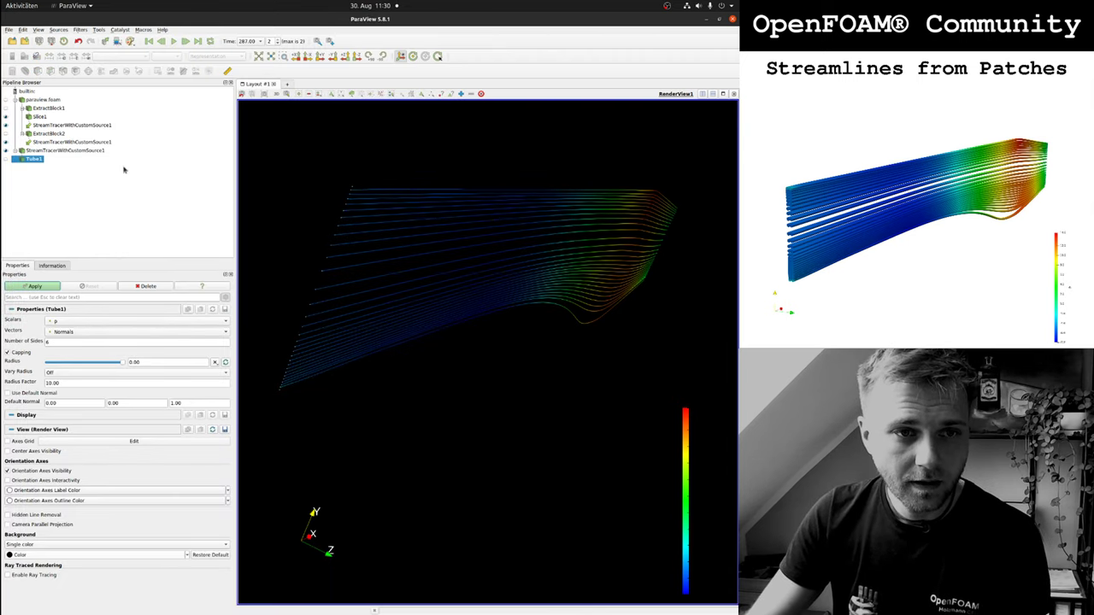
click(39, 150)
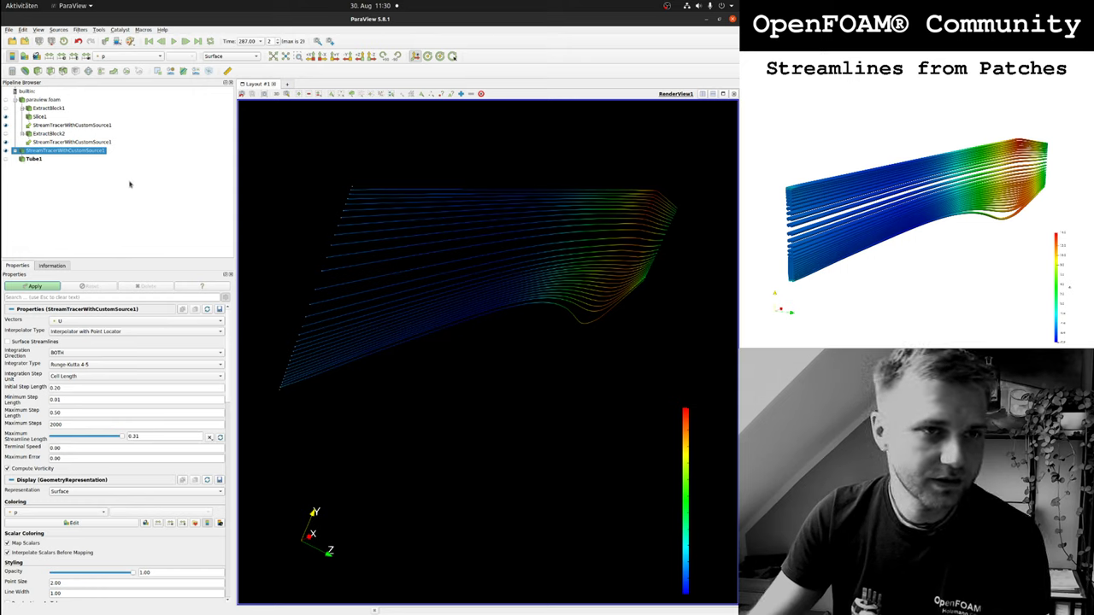
click(35, 160)
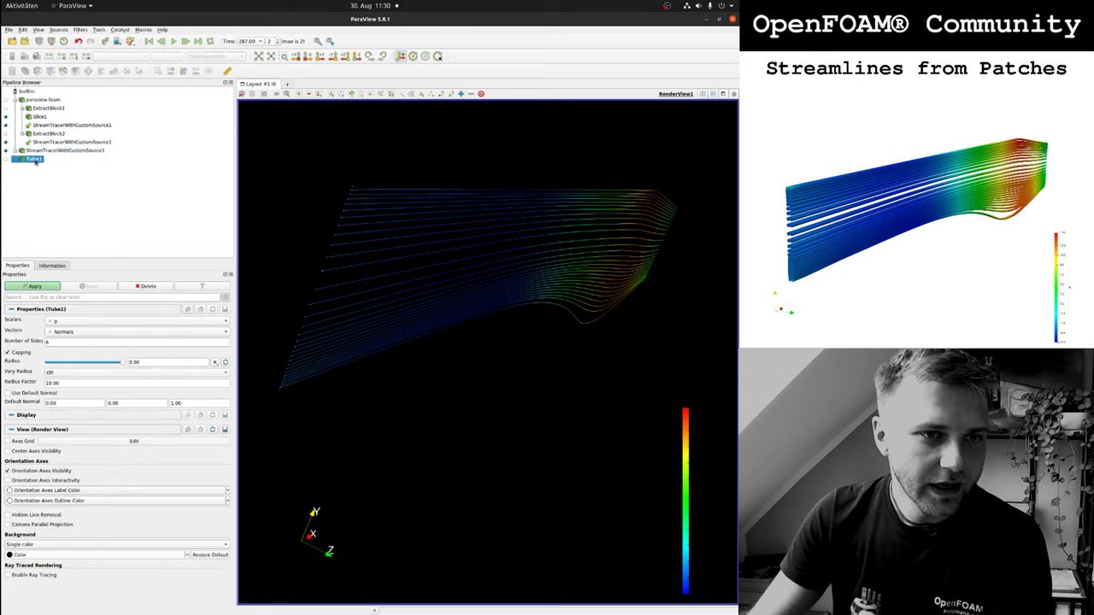
double_click(148, 362)
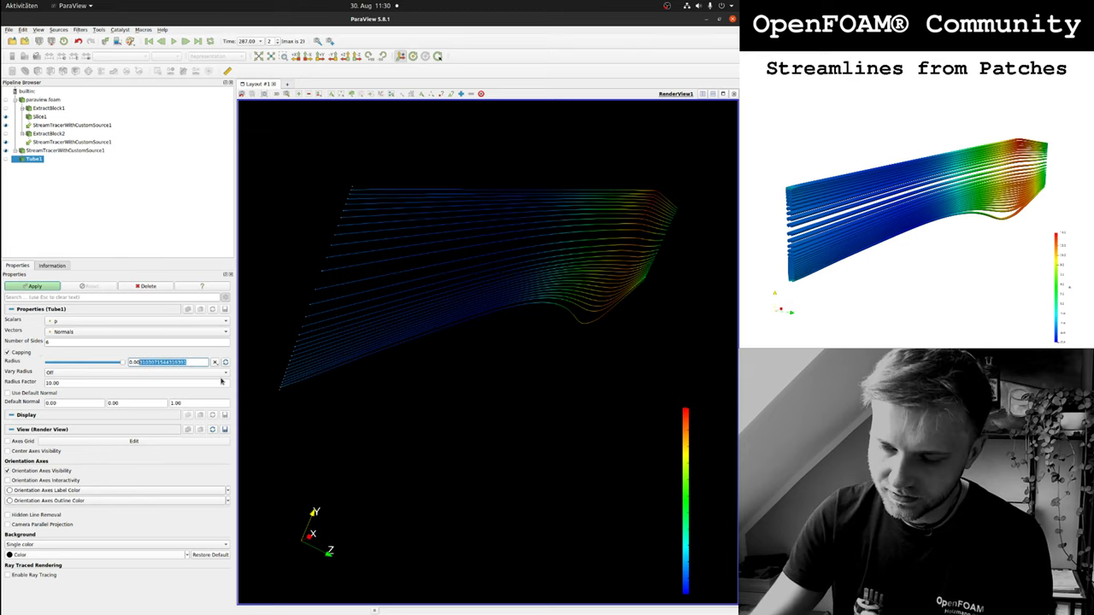
text(0.0005)
click(33, 288)
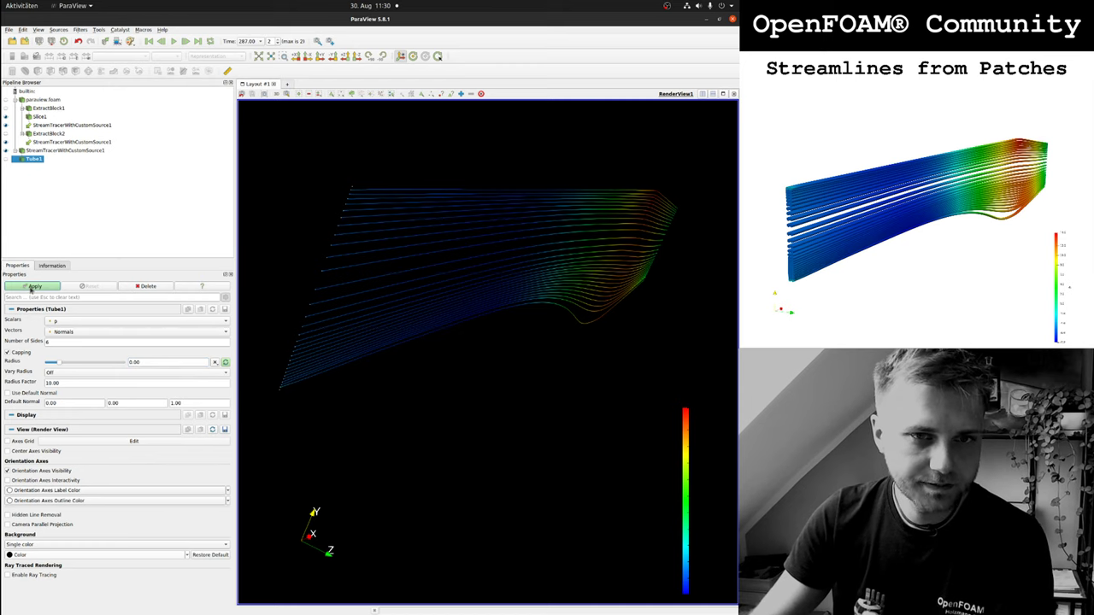
drag(632, 321, 543, 316)
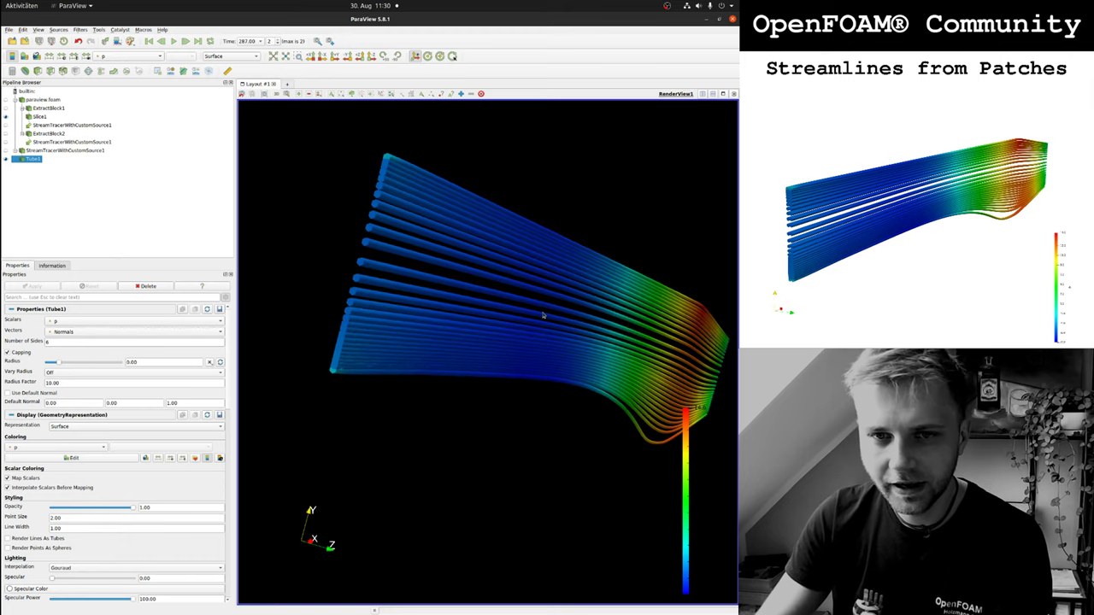
Rotate the view to see the p-coloured tubes dipping past the step.
drag(543, 316, 528, 331)
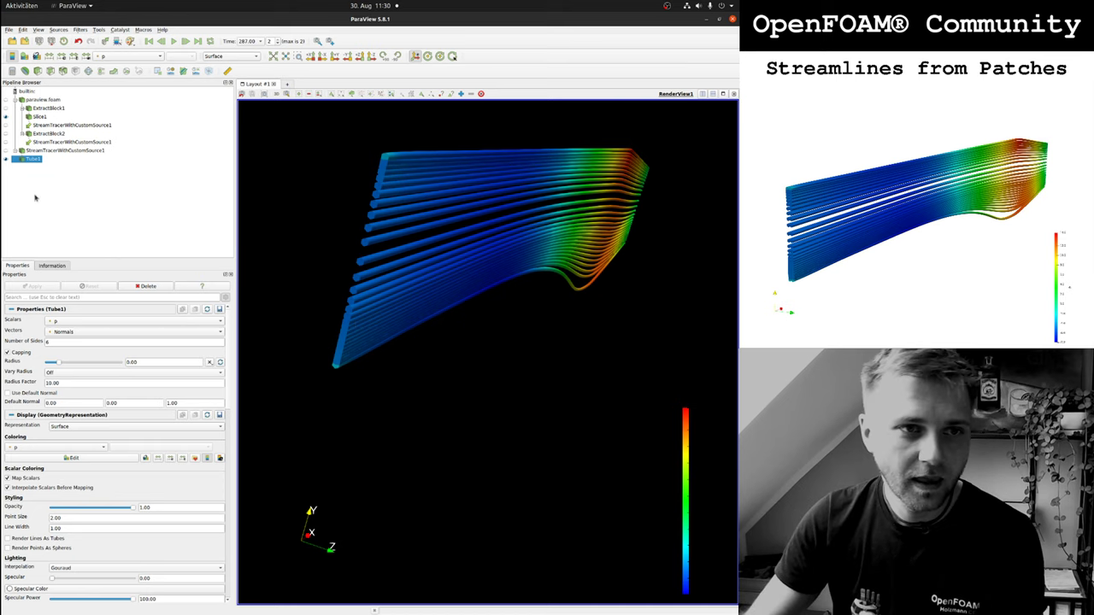
Delete Tube1 and both StreamTracerWithCustomSource1 filters, and hide ExtractBlock2.
click(145, 286)
click(48, 151)
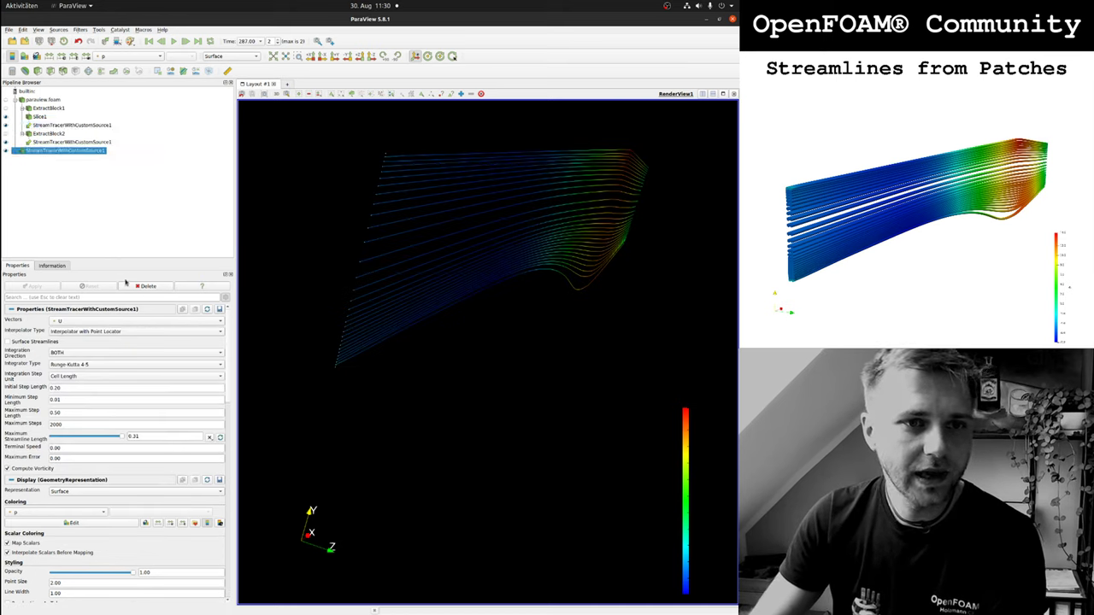
click(158, 286)
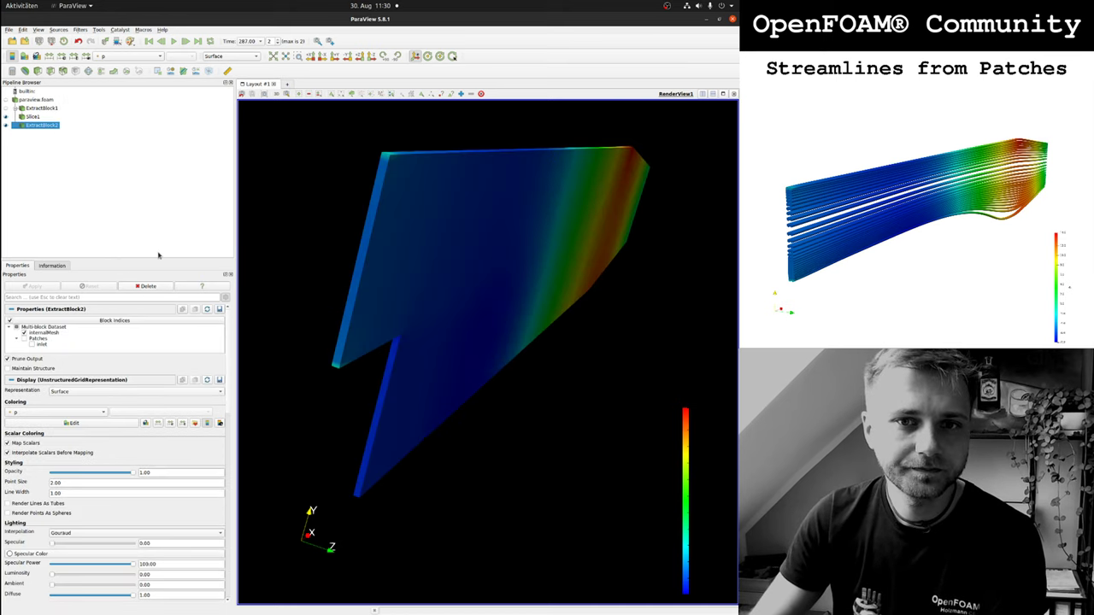
click(7, 124)
Show Slice1 and the ExtractBlock1 inlet patch with Surface representation.
click(7, 116)
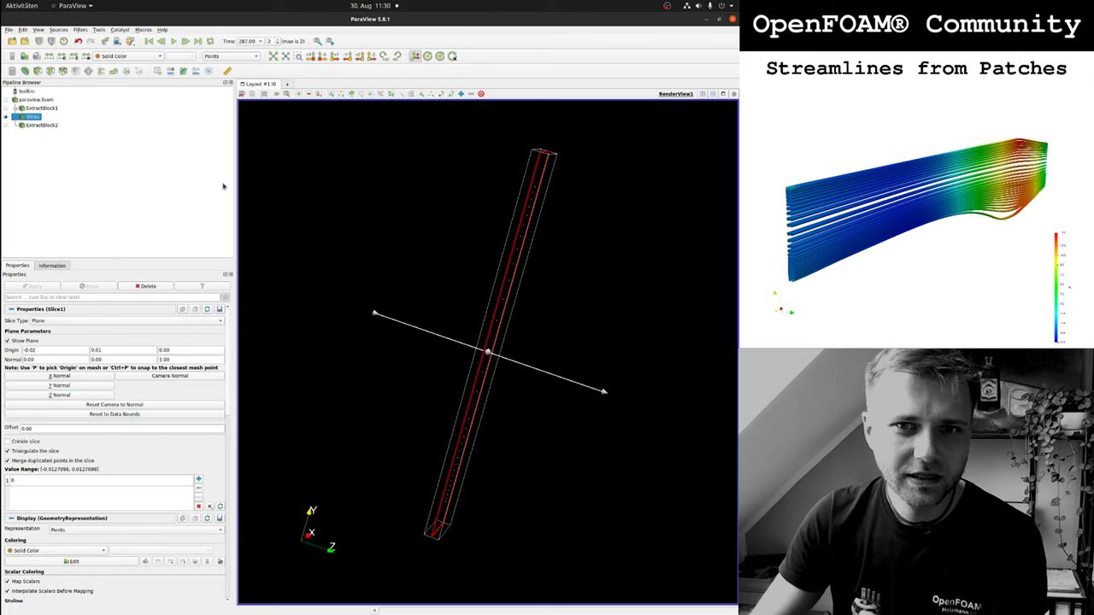
drag(425, 269, 329, 227)
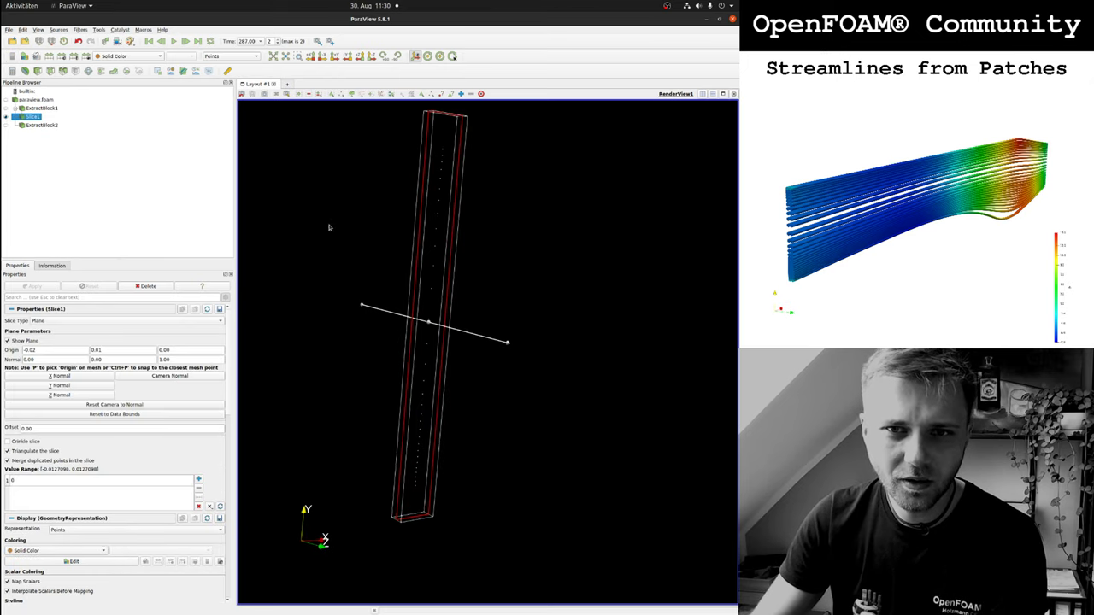
click(230, 56)
click(229, 65)
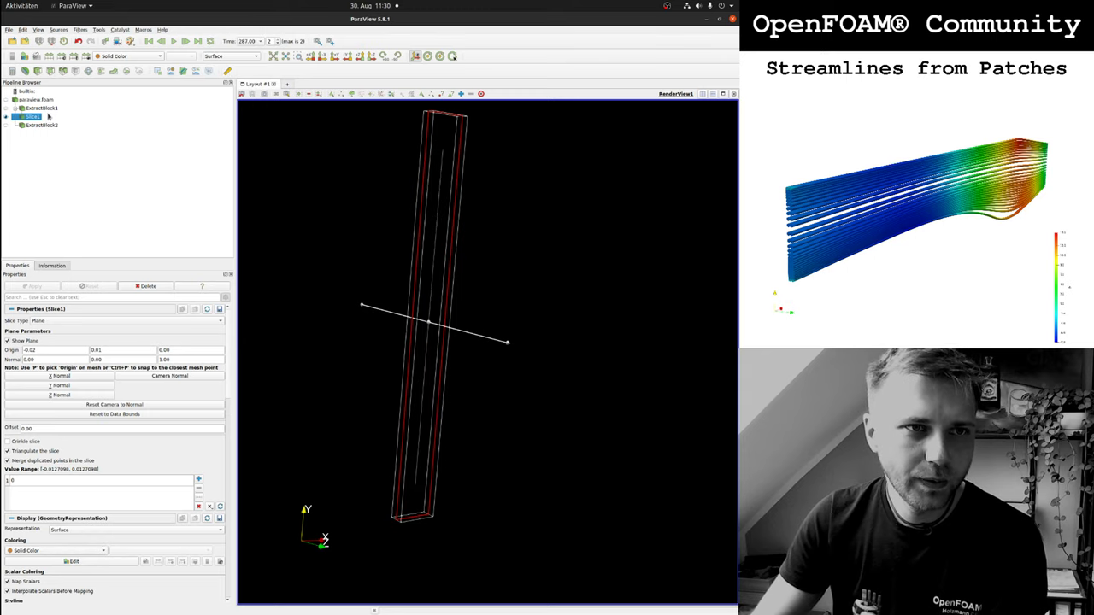
click(39, 109)
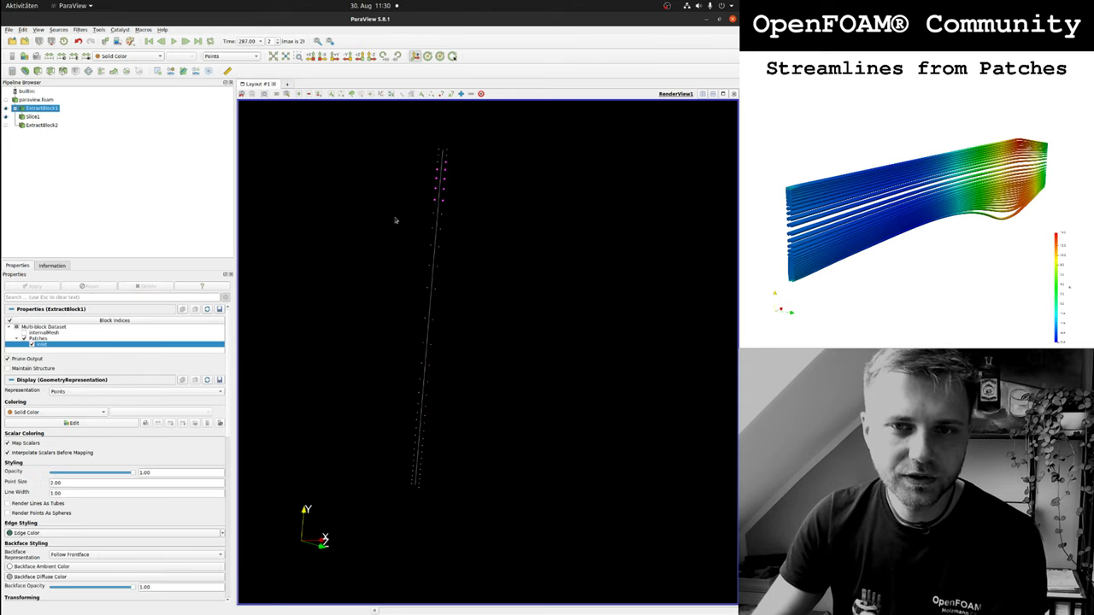
click(229, 56)
click(229, 64)
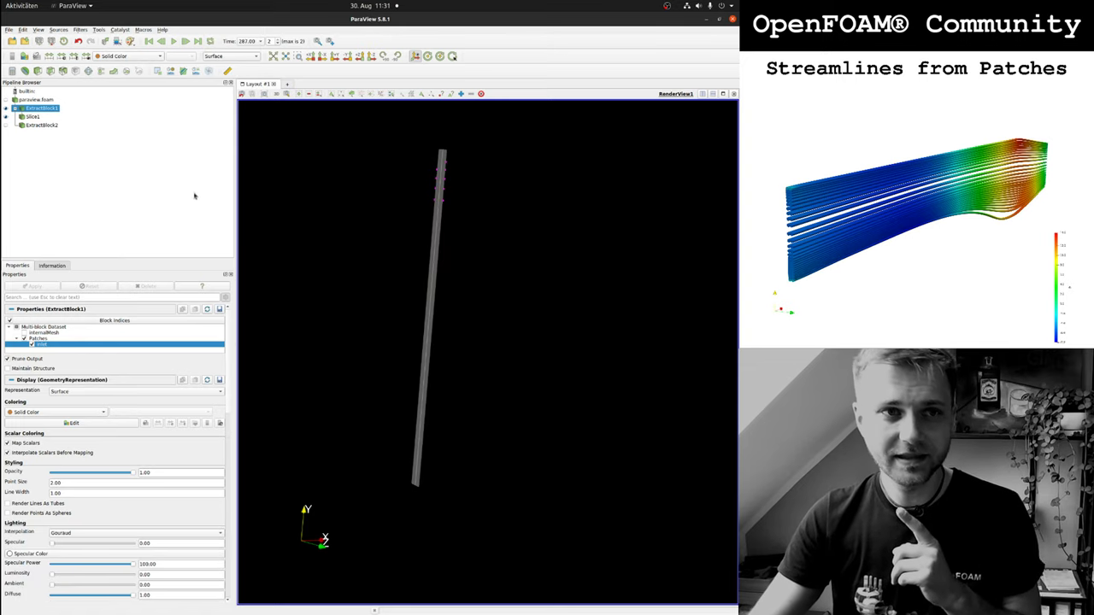
Toggle Slice1's visibility and add a new Slice filter on Slice1.
click(10, 117)
click(31, 117)
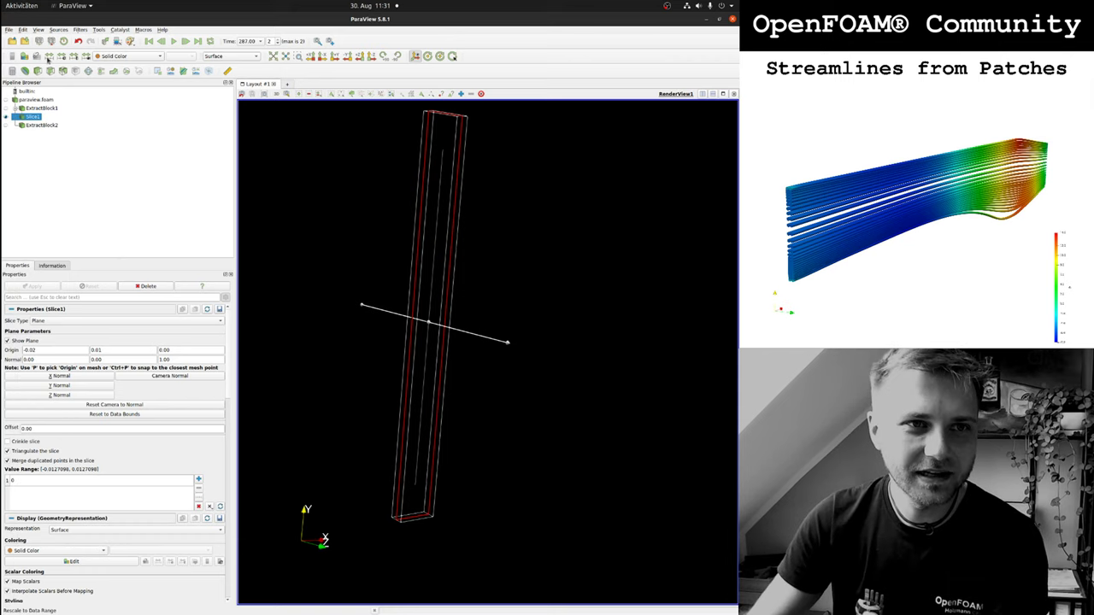
click(50, 70)
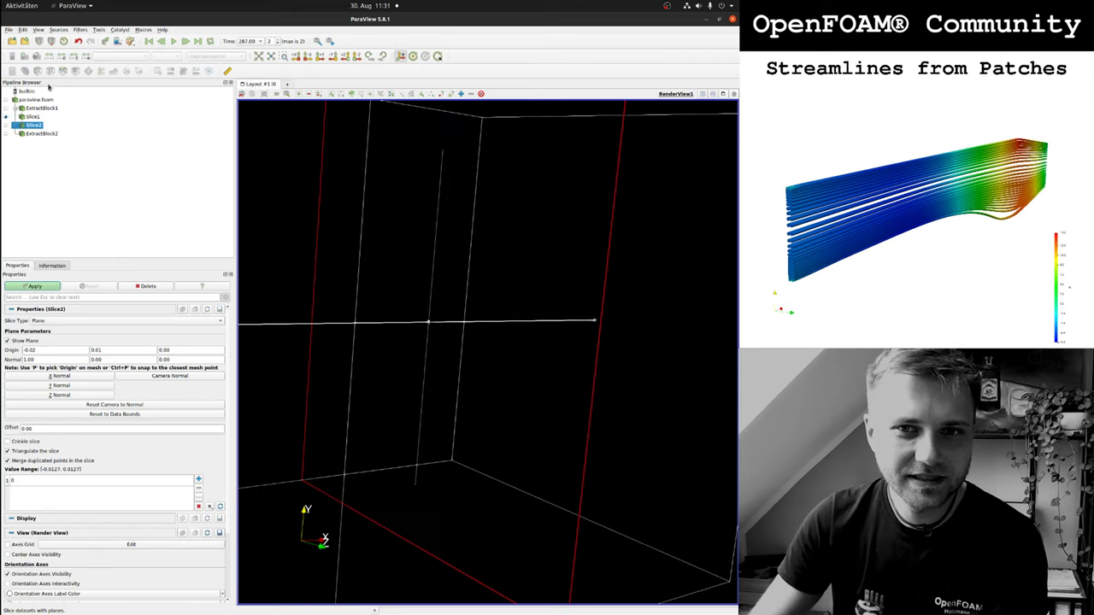
Apply Slice2 with a Y-normal plane (0, 1, 0) at origin -0.02, 0.01, 0.
click(60, 385)
drag(308, 325, 359, 304)
scroll(334, 301, up, 2)
key(ctrl+Return)
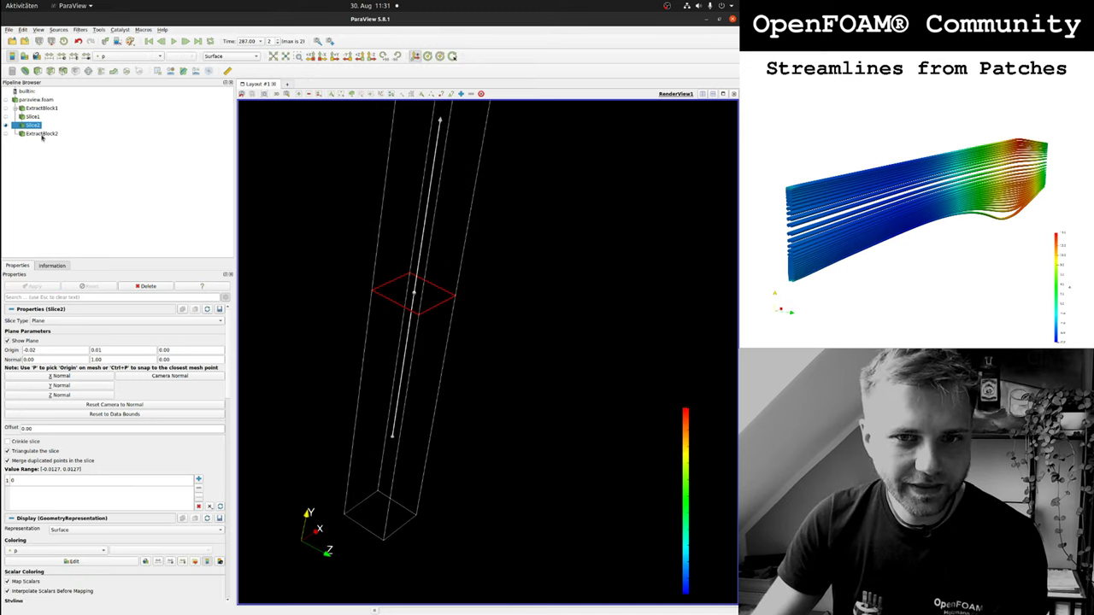
click(59, 176)
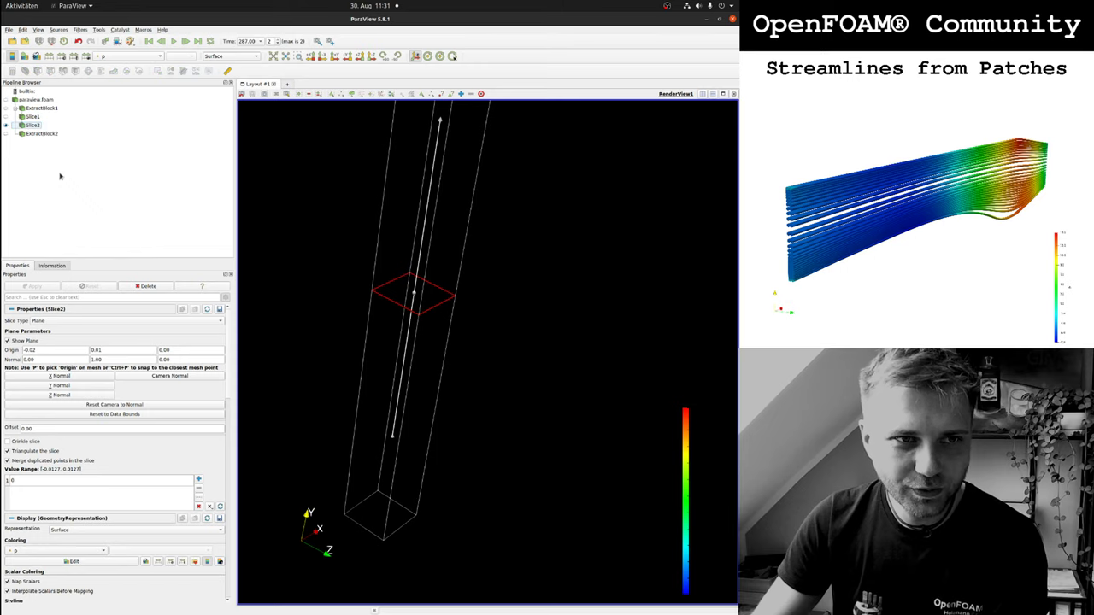
click(36, 134)
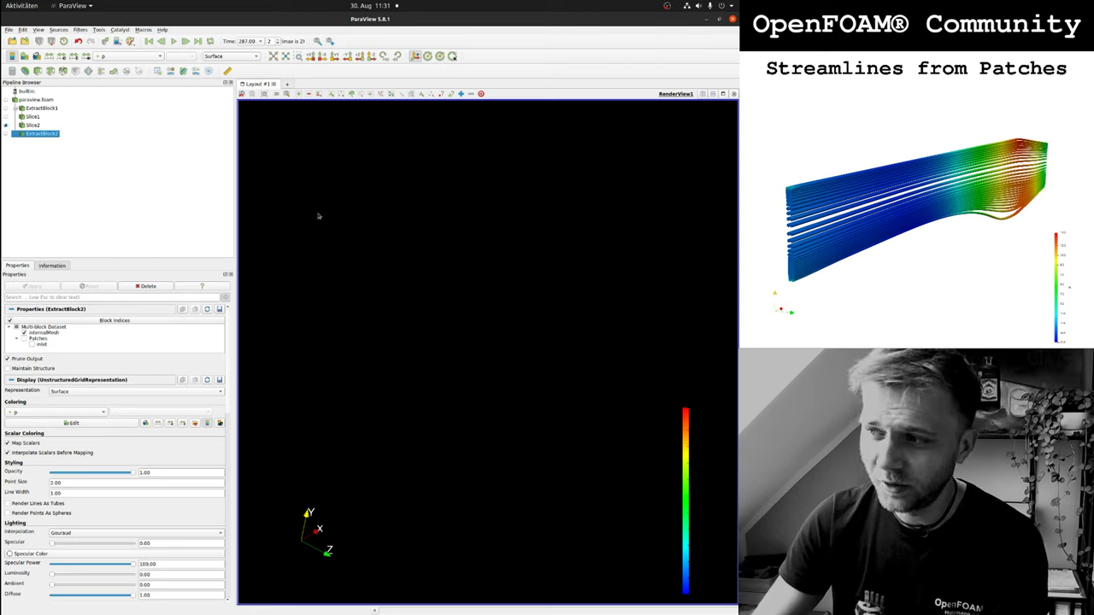
click(31, 126)
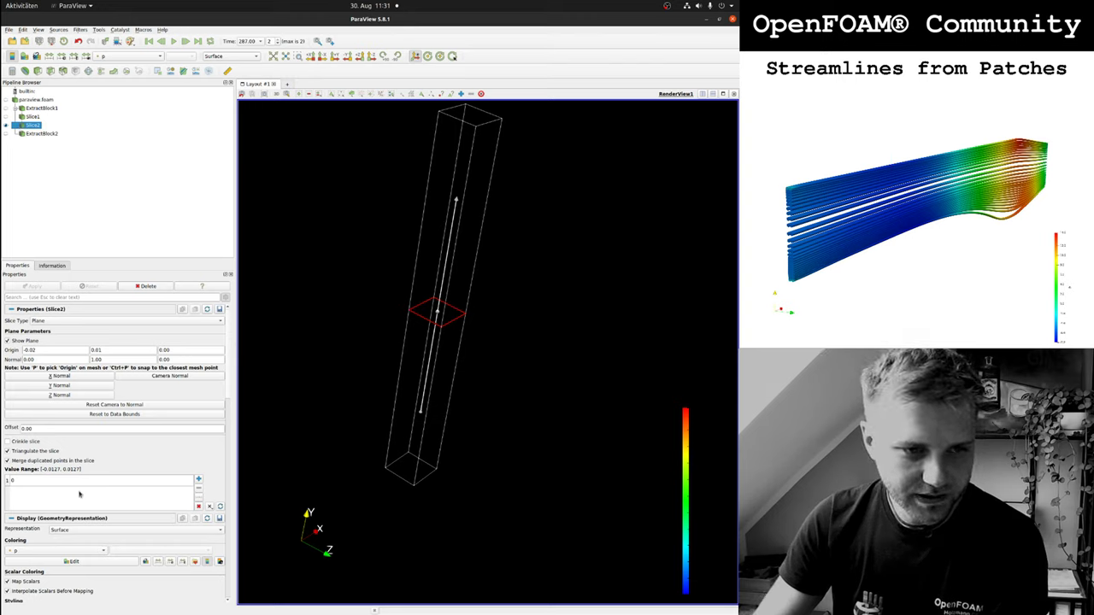
Replace Slice2's offsets with a generated series of 21 values from -0.0127 to 0.0127 and apply.
click(199, 506)
click(219, 505)
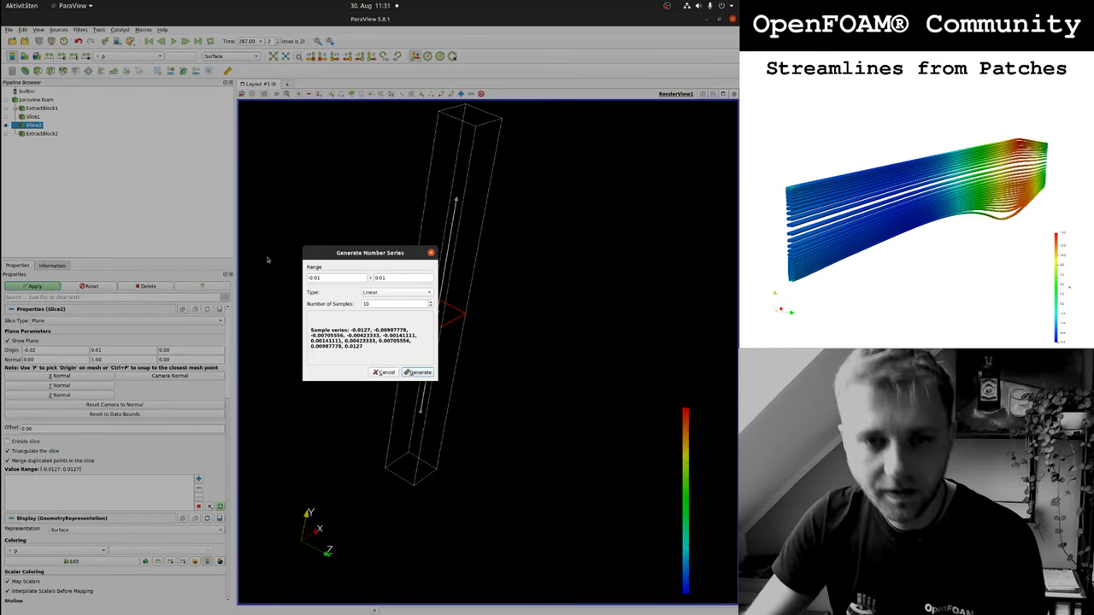
key(ctrl+a)
text(21)
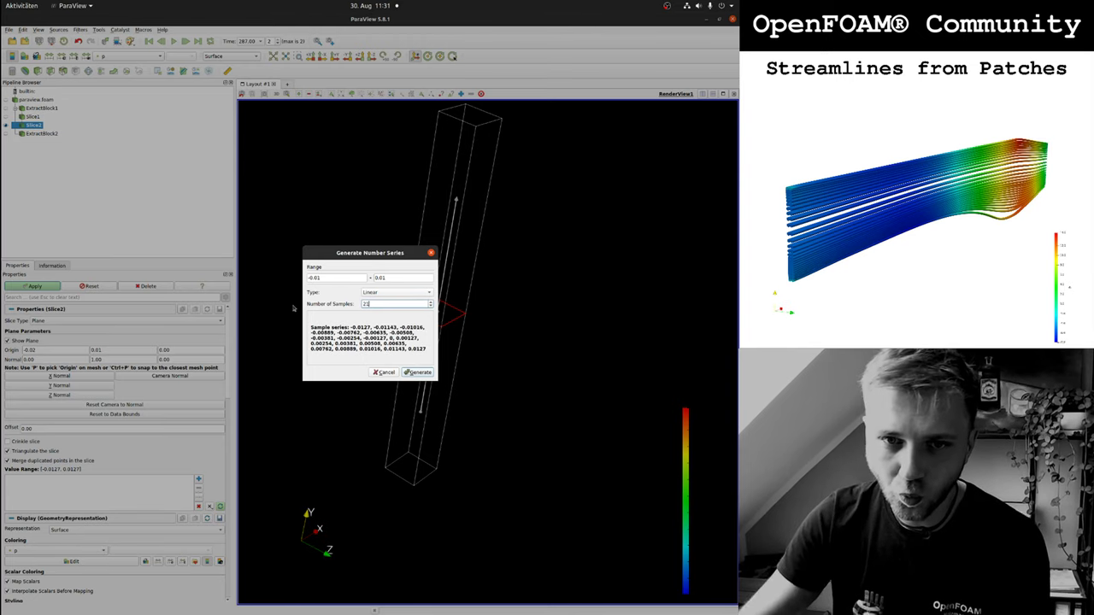
click(417, 374)
click(23, 285)
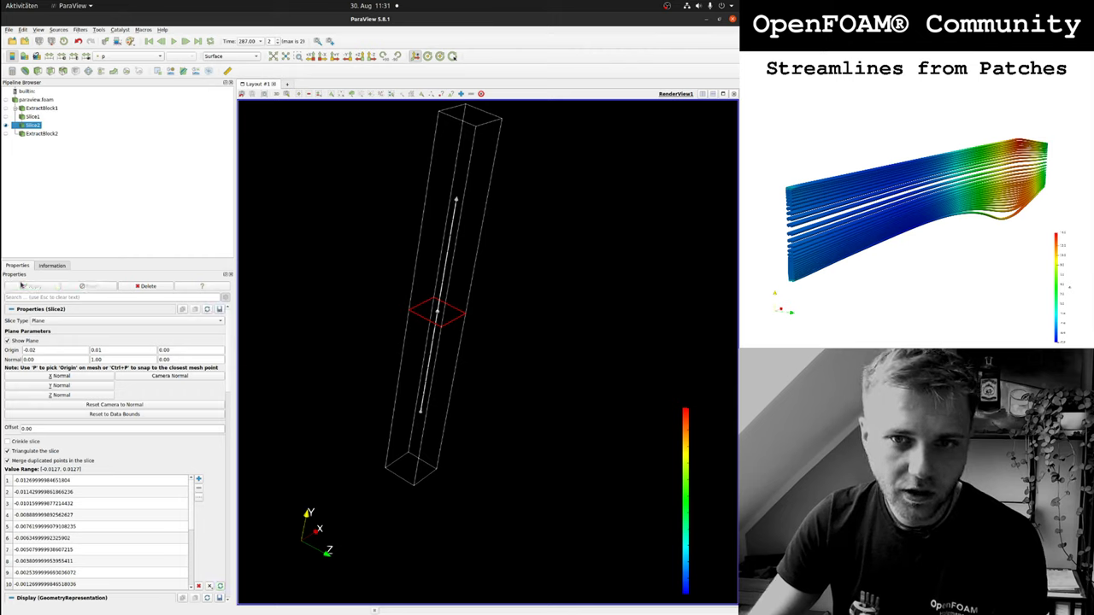
drag(350, 285, 88, 147)
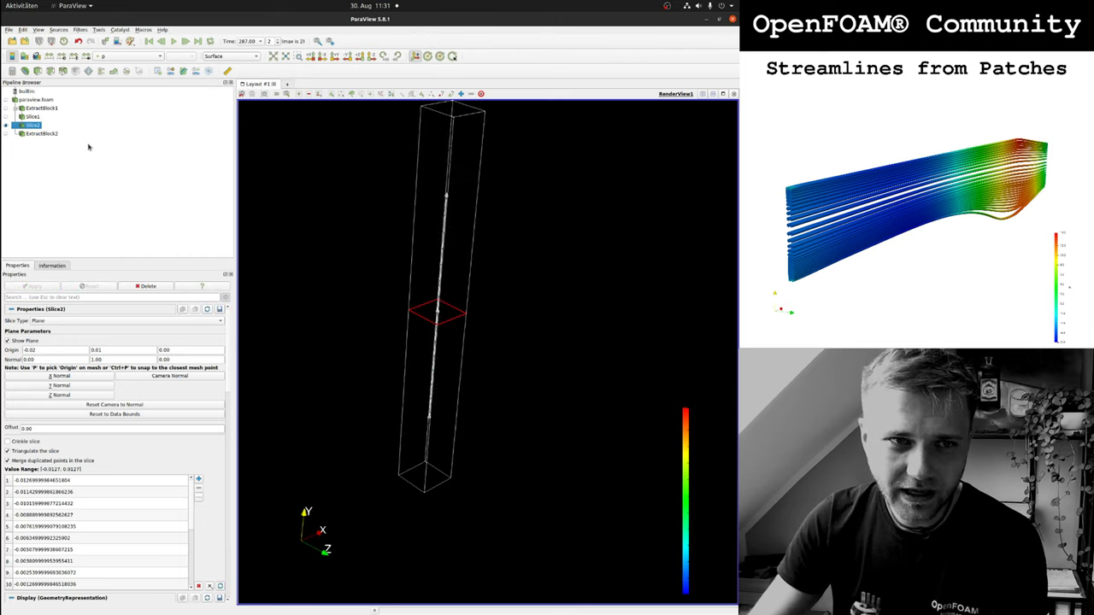
Select ExtractBlock2 as the tracer input, cancelling an accidental rename.
click(38, 133)
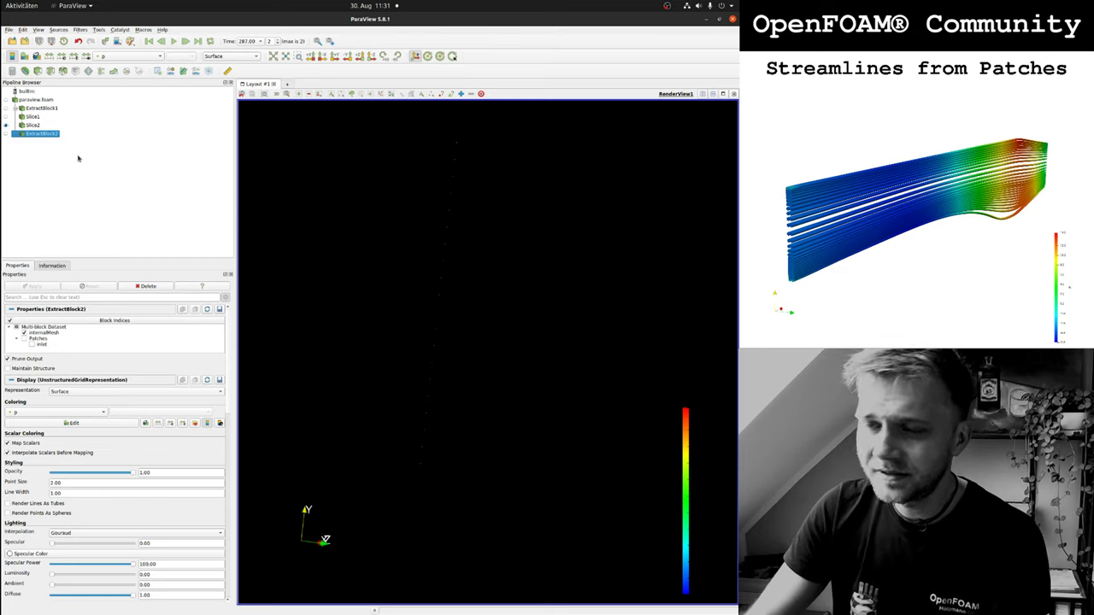
click(80, 30)
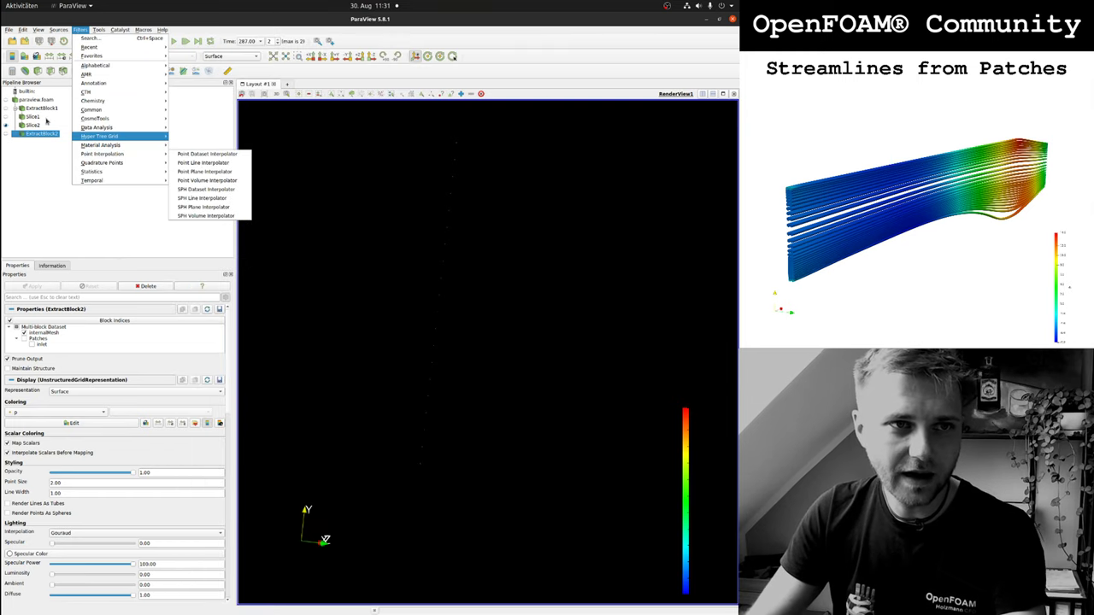
mouse_move(95, 128)
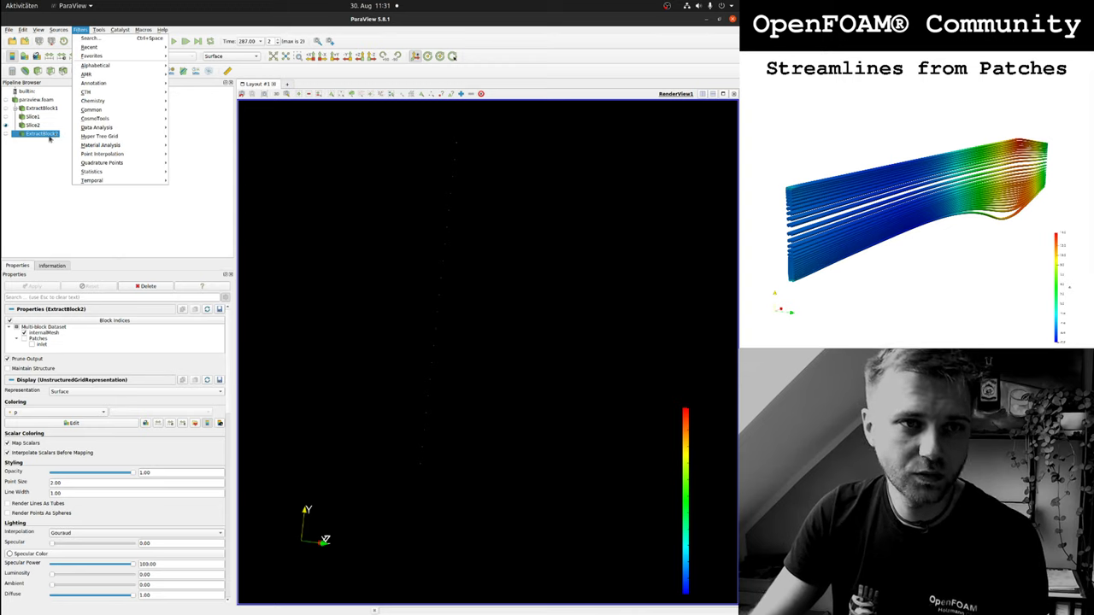
click(53, 140)
double_click(43, 134)
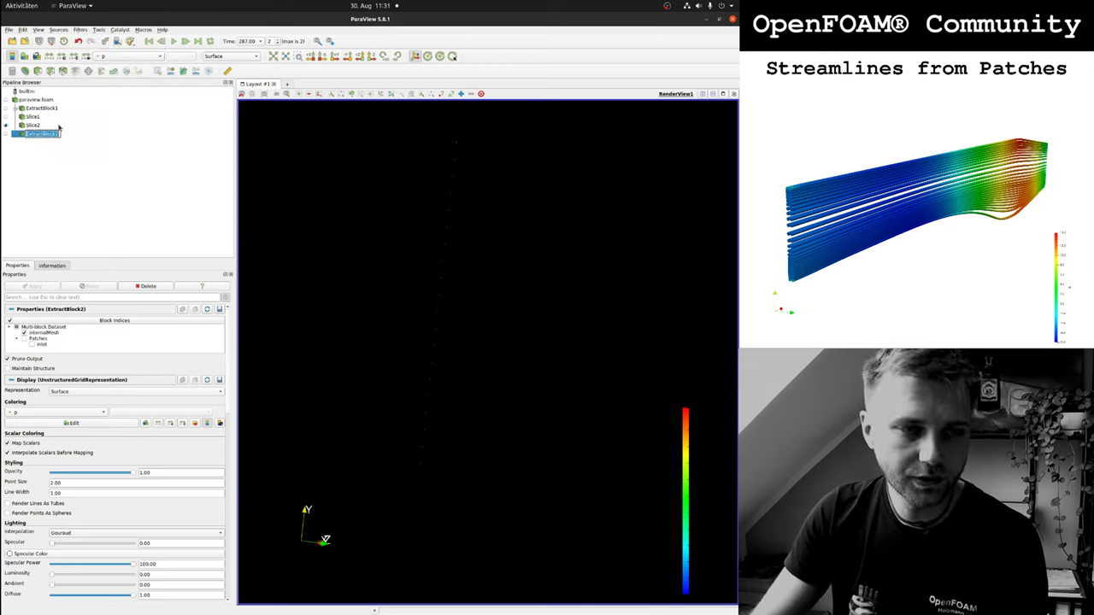
key(Return)
Add a Stream Tracer With Custom Source on ExtractBlock2 seeded from Slice2 and apply it.
click(80, 29)
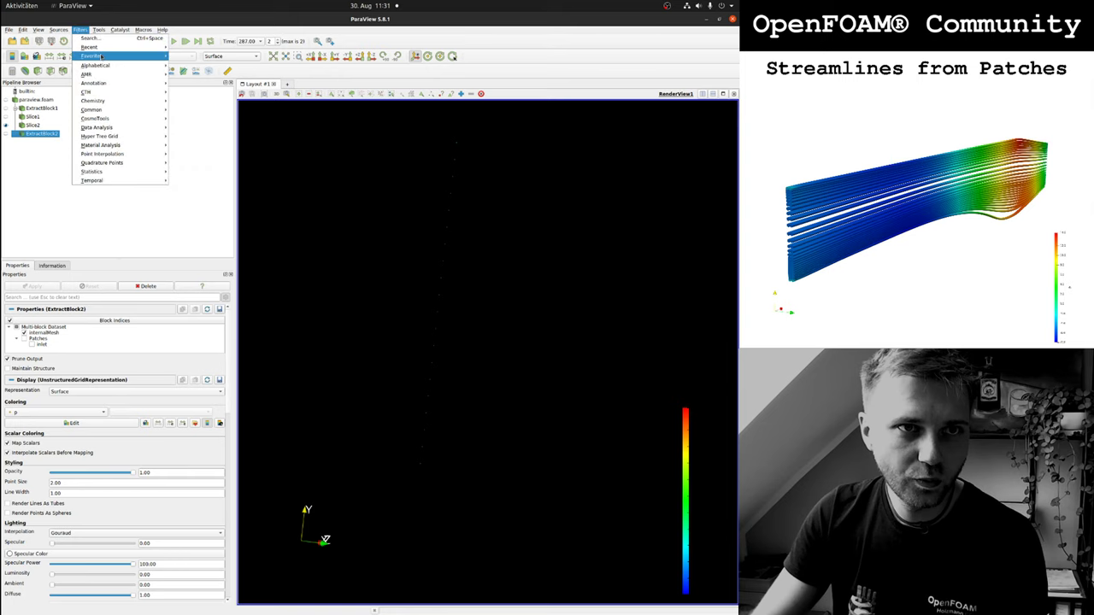
key(Escape)
key(Escape)
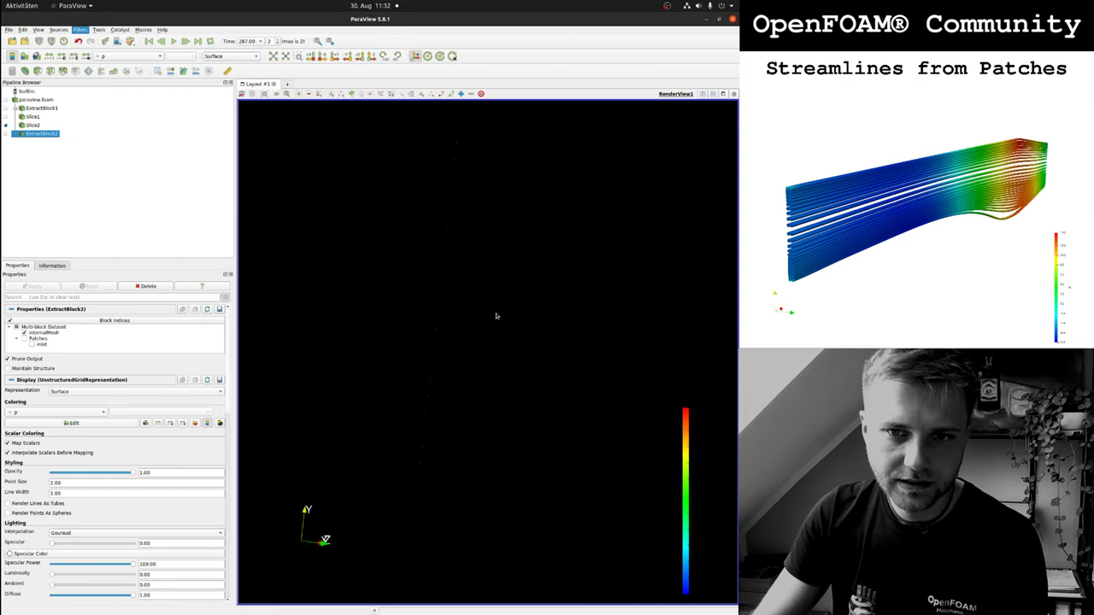
key(ctrl+e)
click(351, 287)
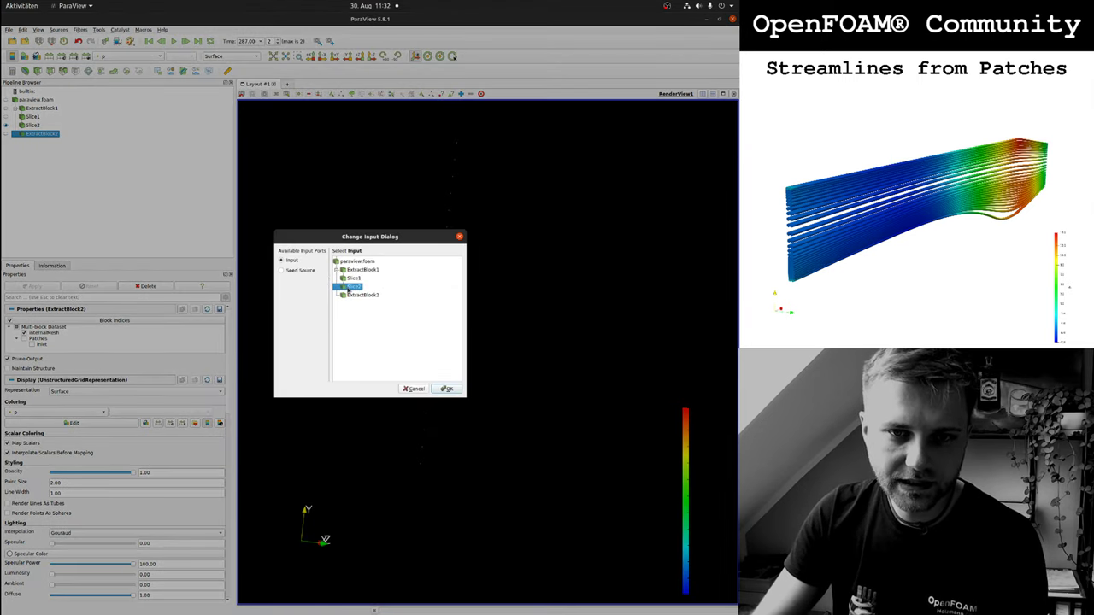
click(300, 270)
click(354, 287)
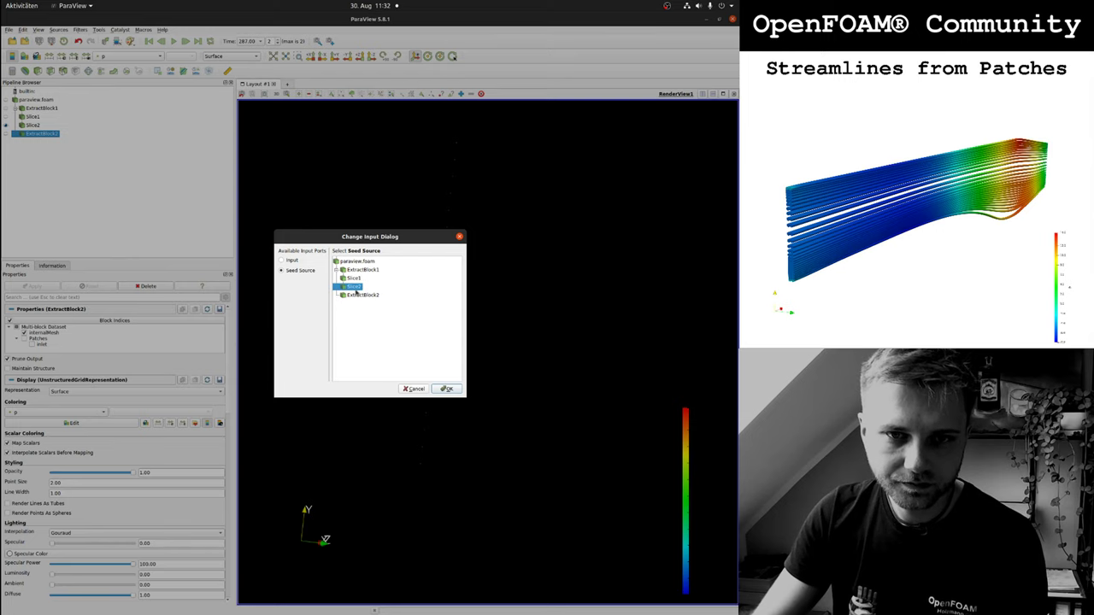
click(446, 389)
click(31, 286)
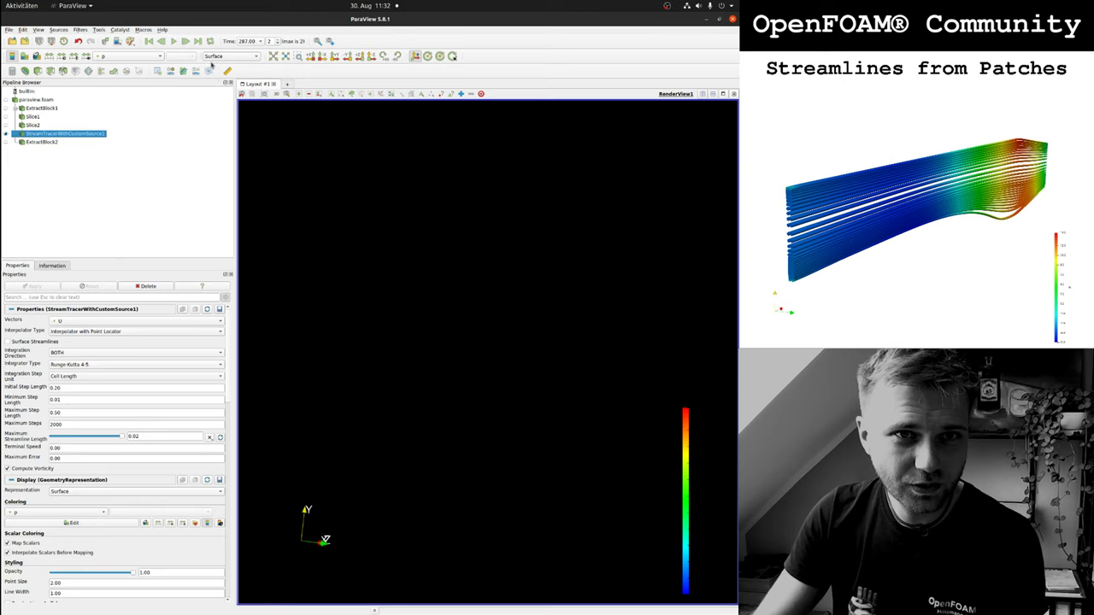
Change the tracer's representation setting, then delete the stream tracer to start over.
click(215, 56)
click(224, 56)
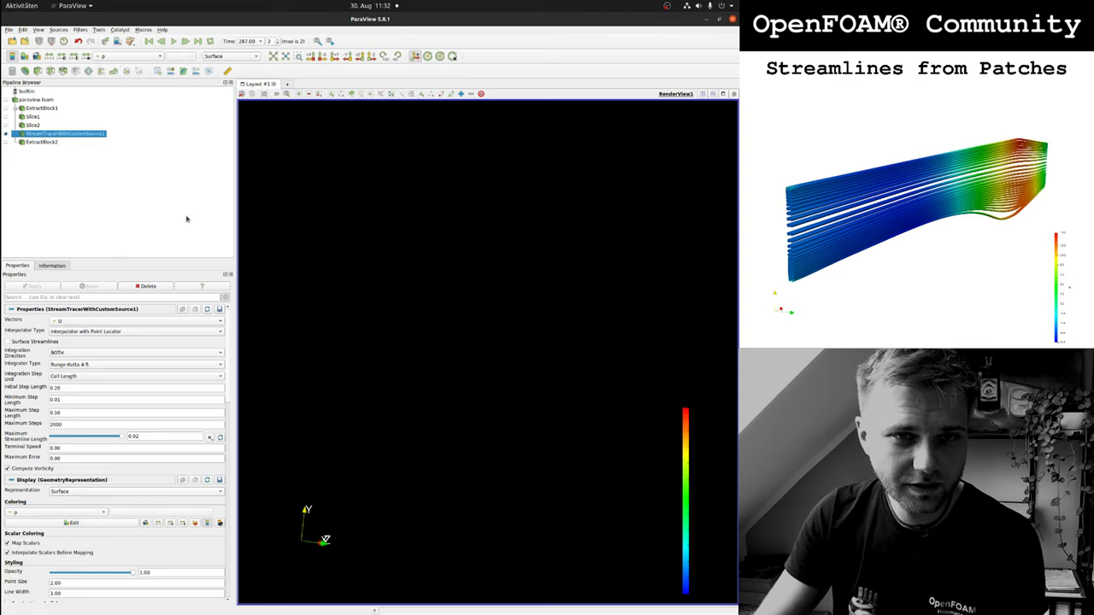
click(146, 285)
Recreate the Slice2-seeded Stream Tracer With Custom Source on ExtractBlock2 and compute the streamlines.
click(40, 133)
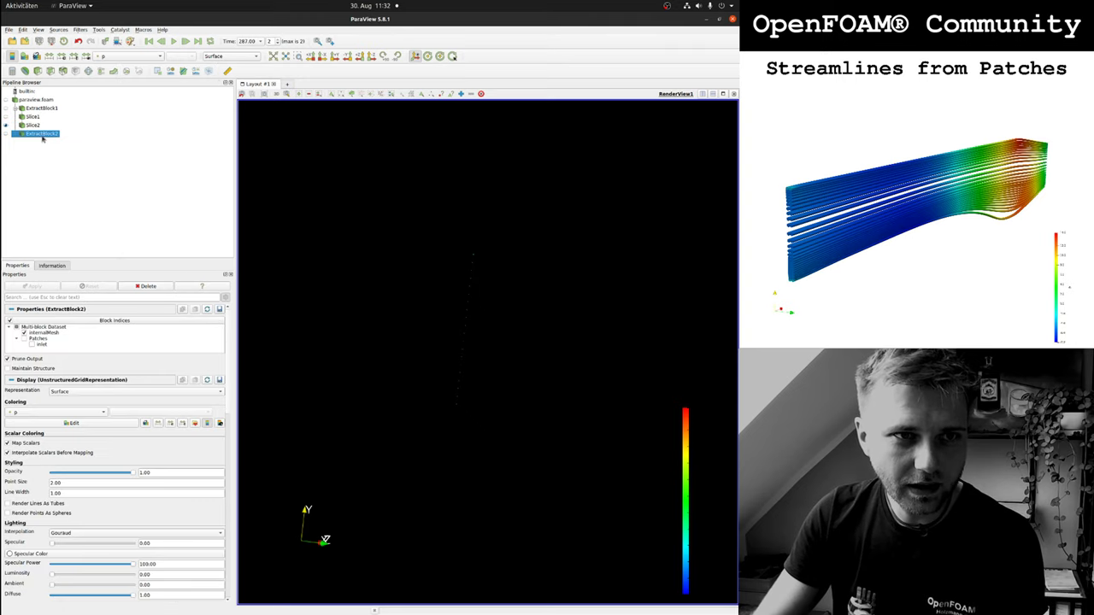
click(80, 29)
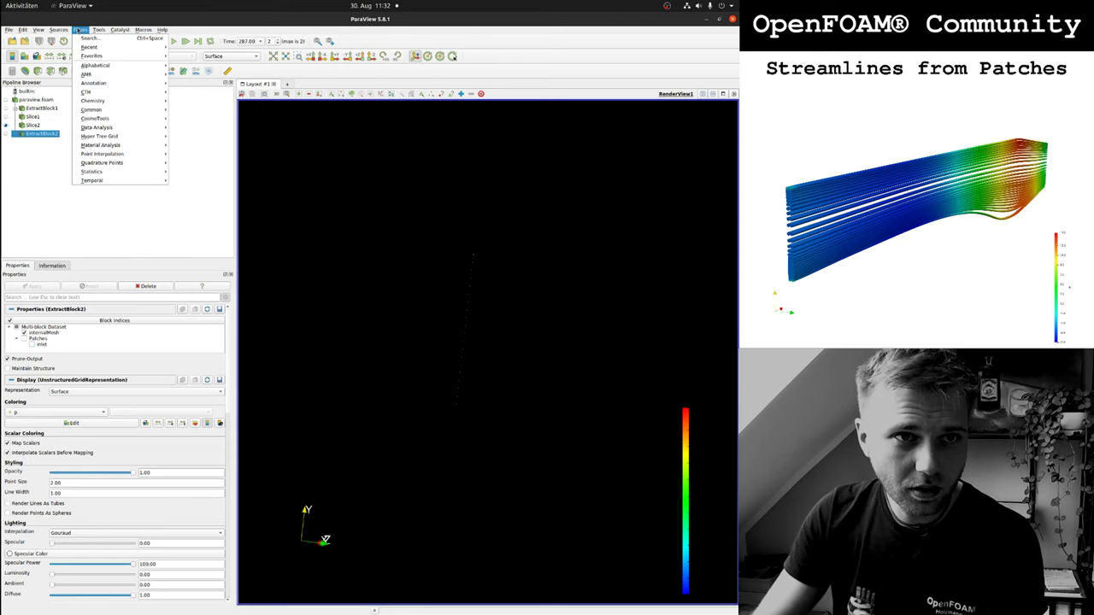
mouse_move(128, 65)
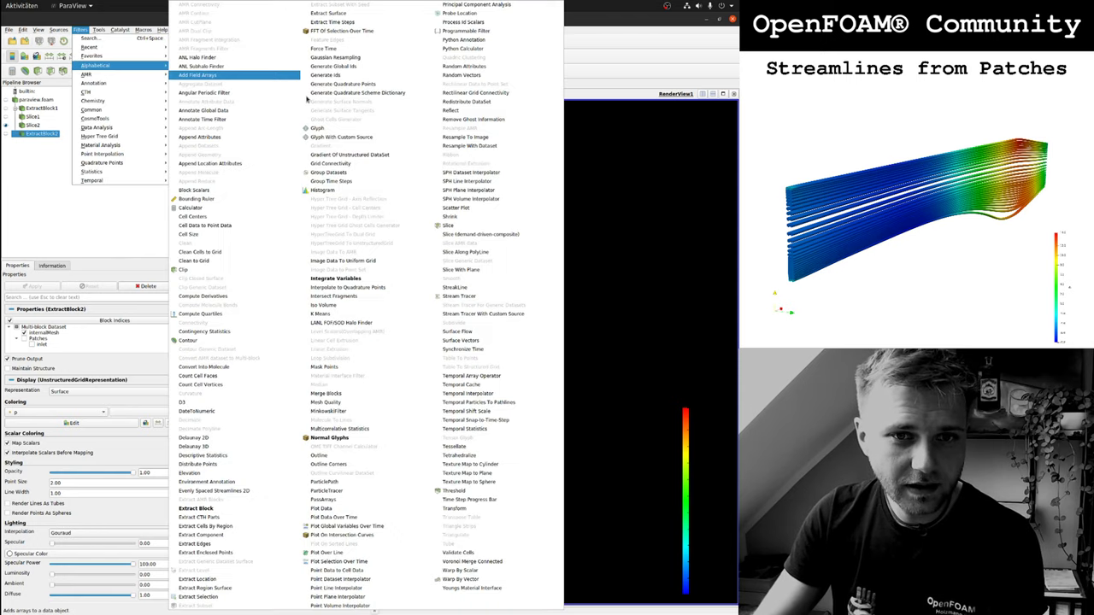
click(483, 314)
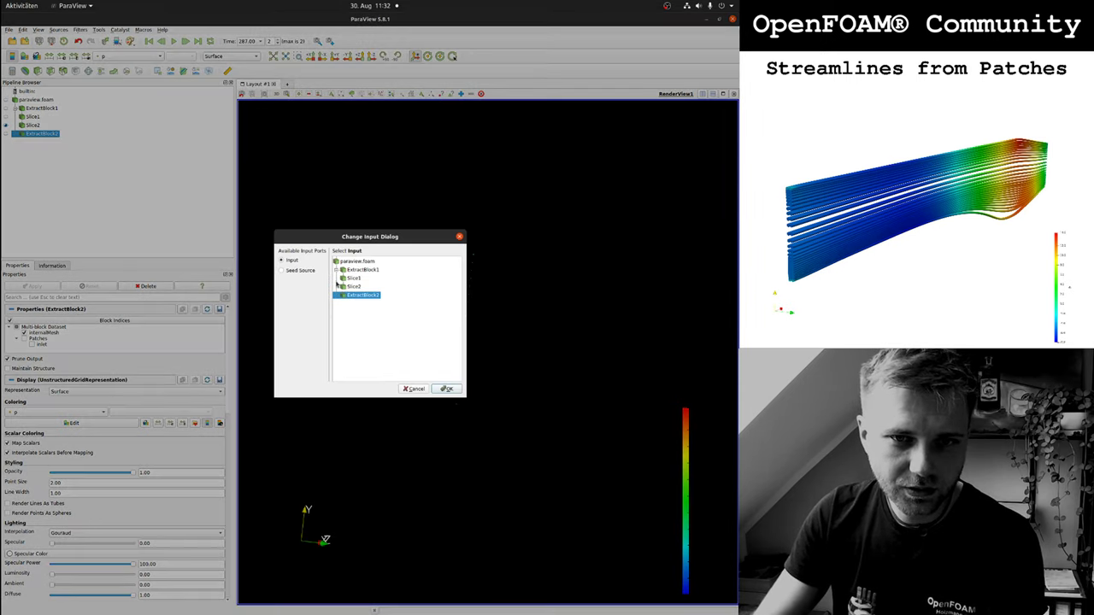
click(296, 270)
click(354, 286)
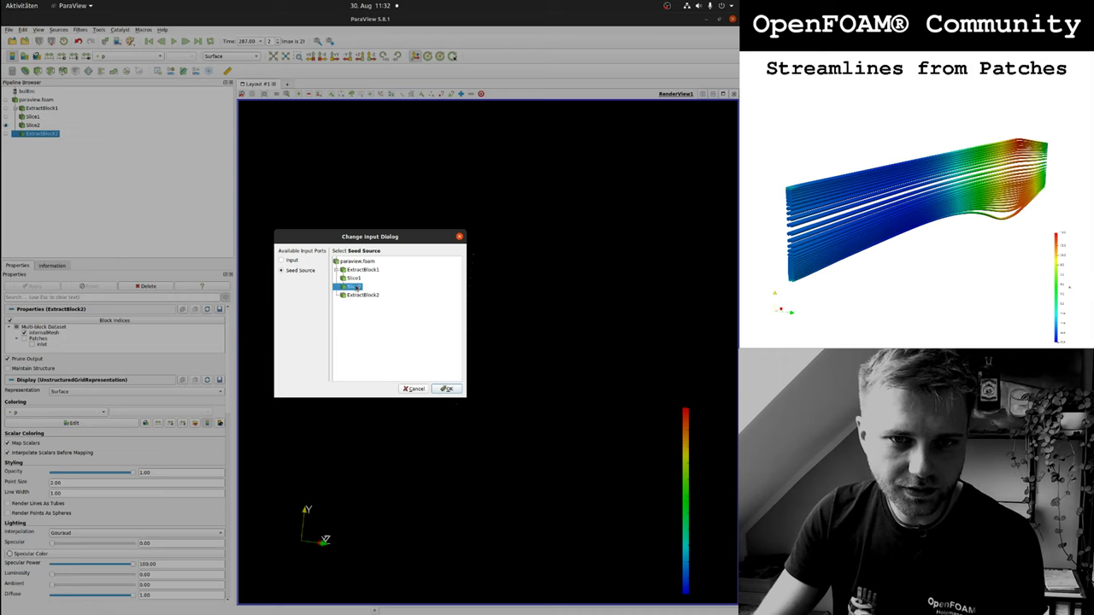
click(448, 390)
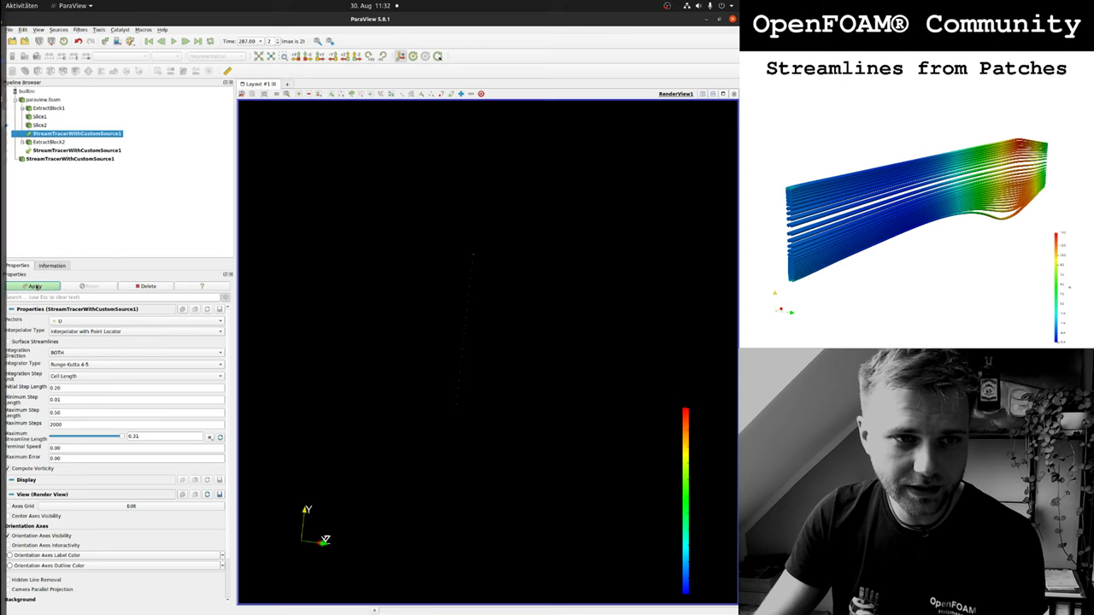
click(32, 286)
drag(588, 362, 498, 359)
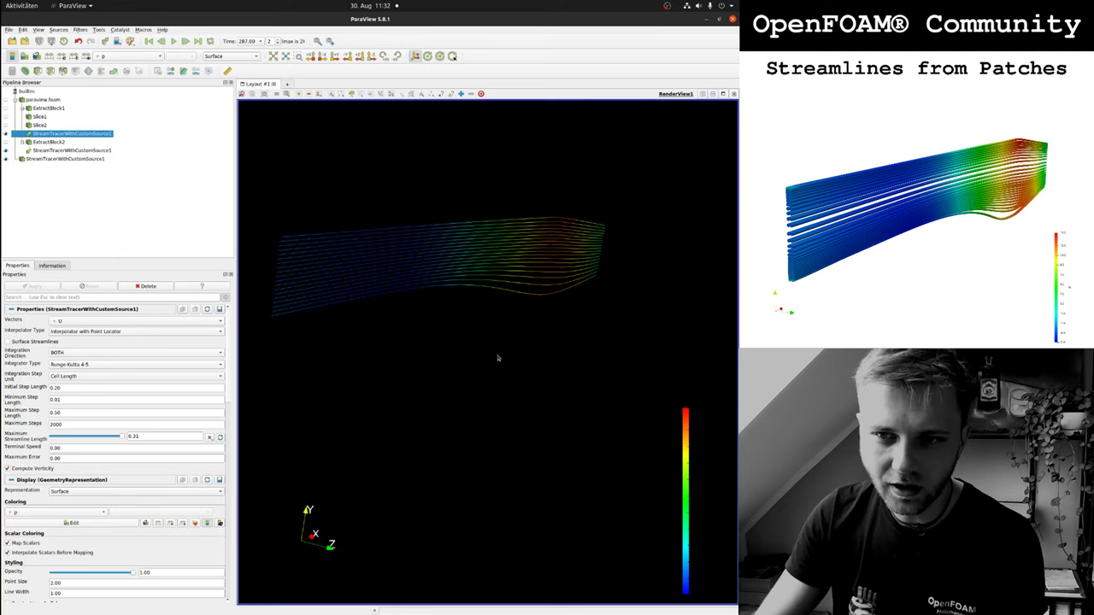
drag(321, 193, 502, 228)
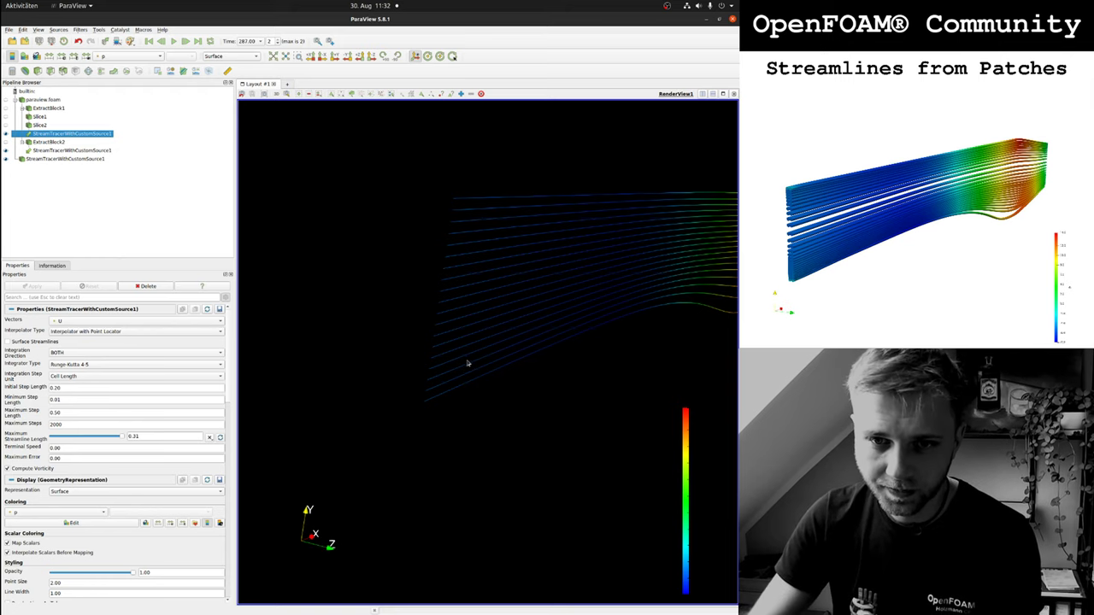
drag(469, 361, 542, 368)
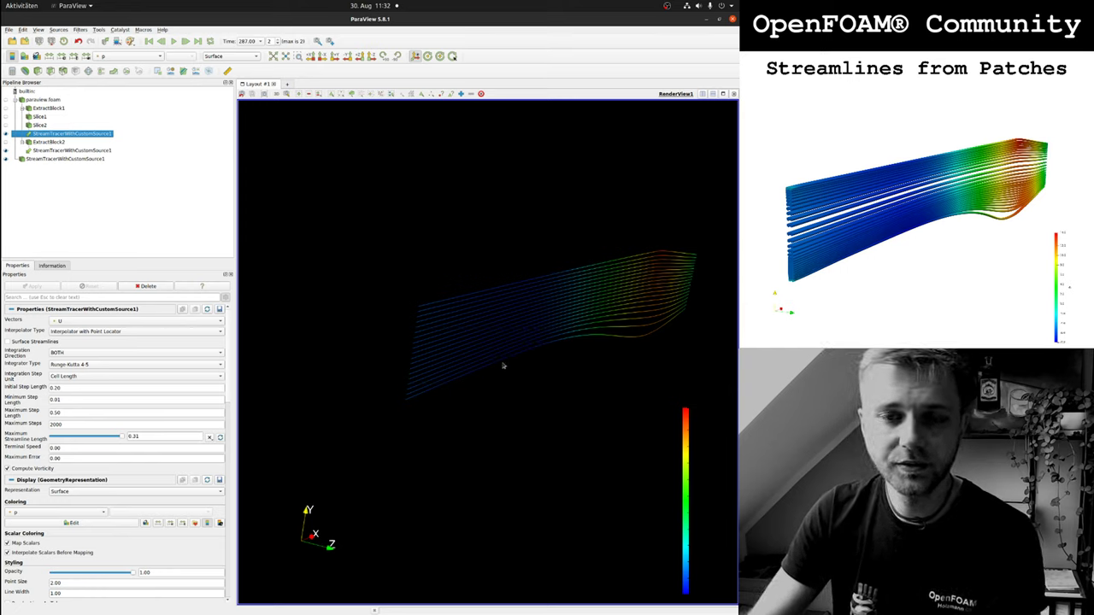
drag(603, 288, 515, 287)
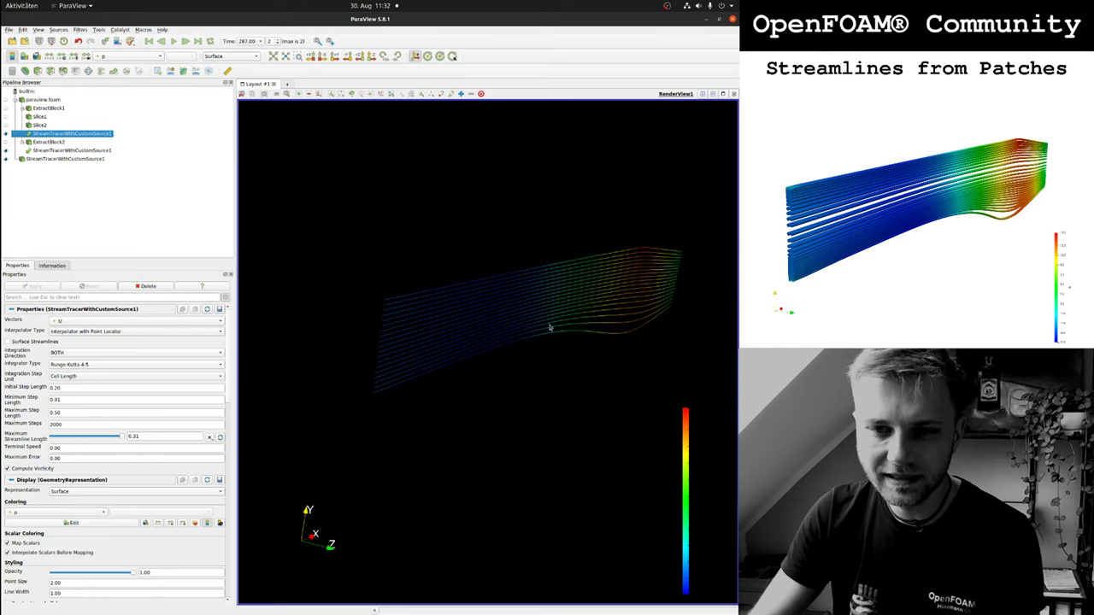
click(13, 56)
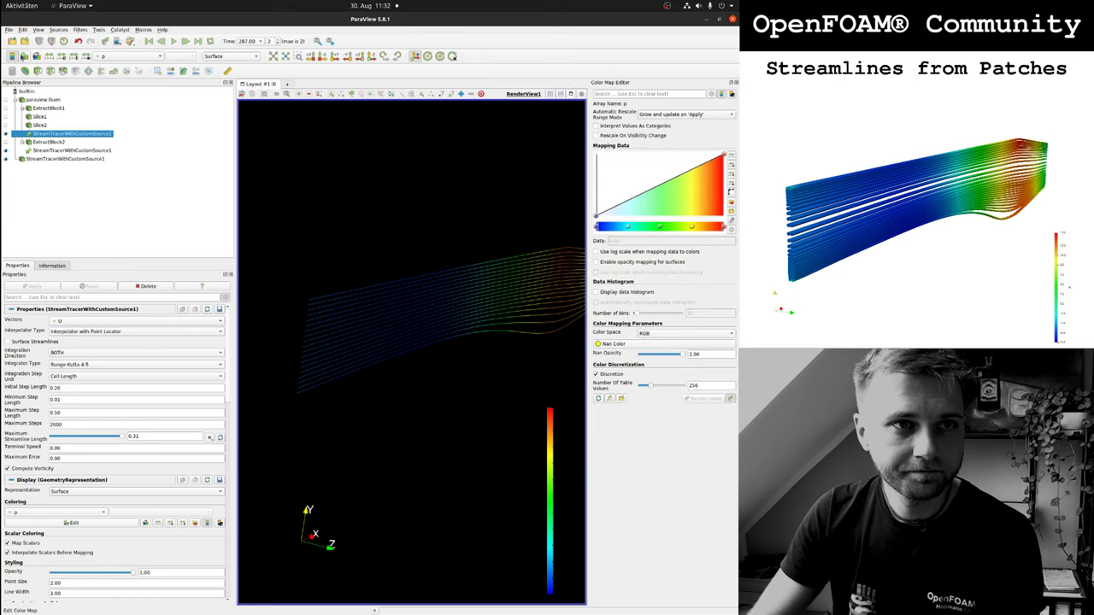
click(733, 82)
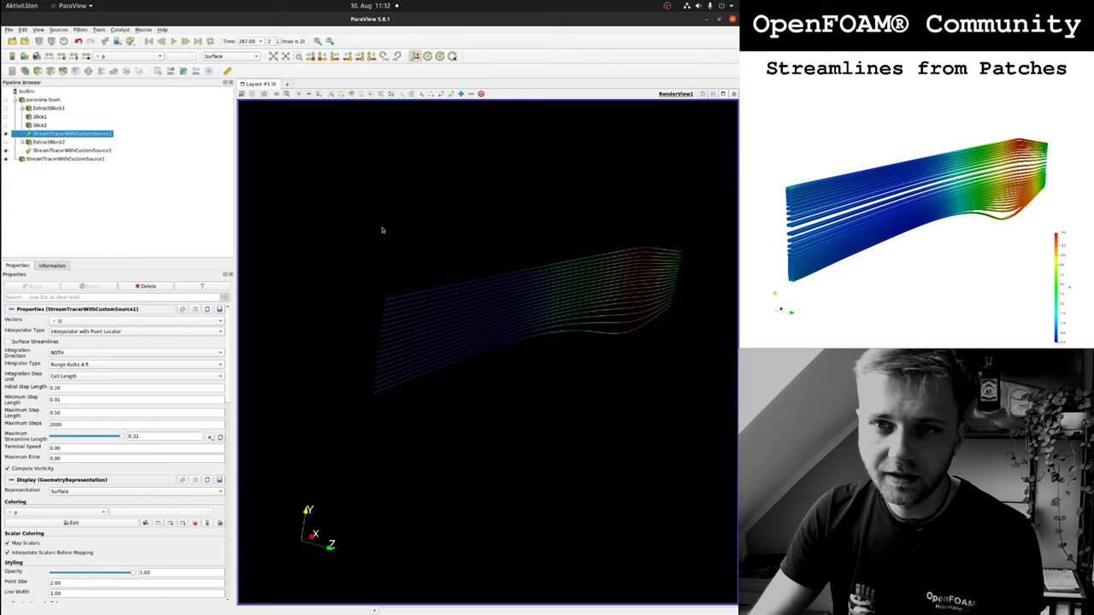
drag(230, 371, 234, 482)
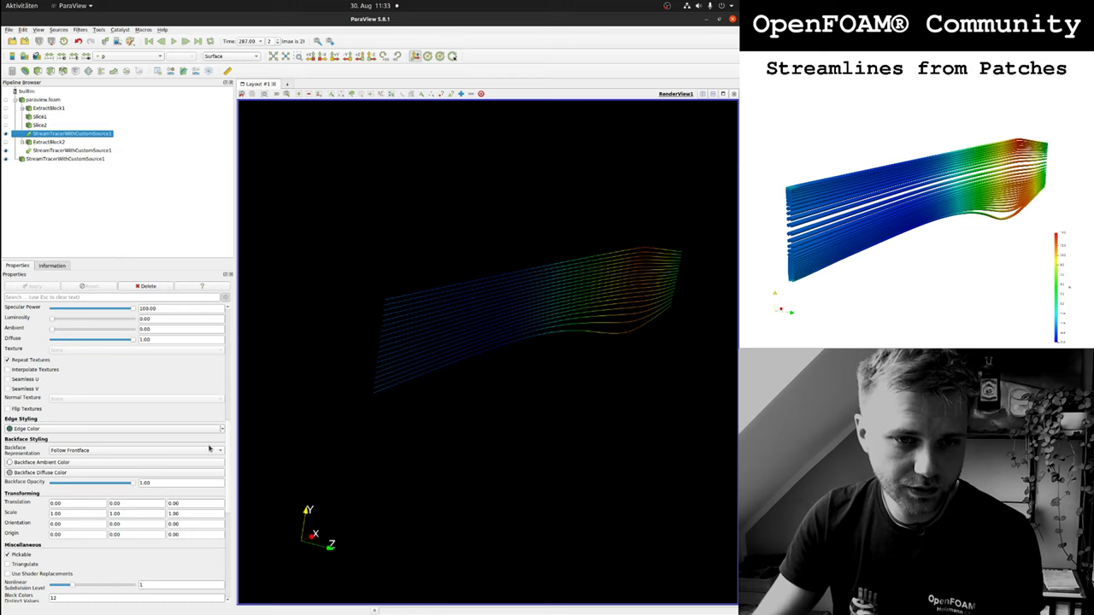
scroll(209, 448, up, 10)
scroll(382, 283, up, 2)
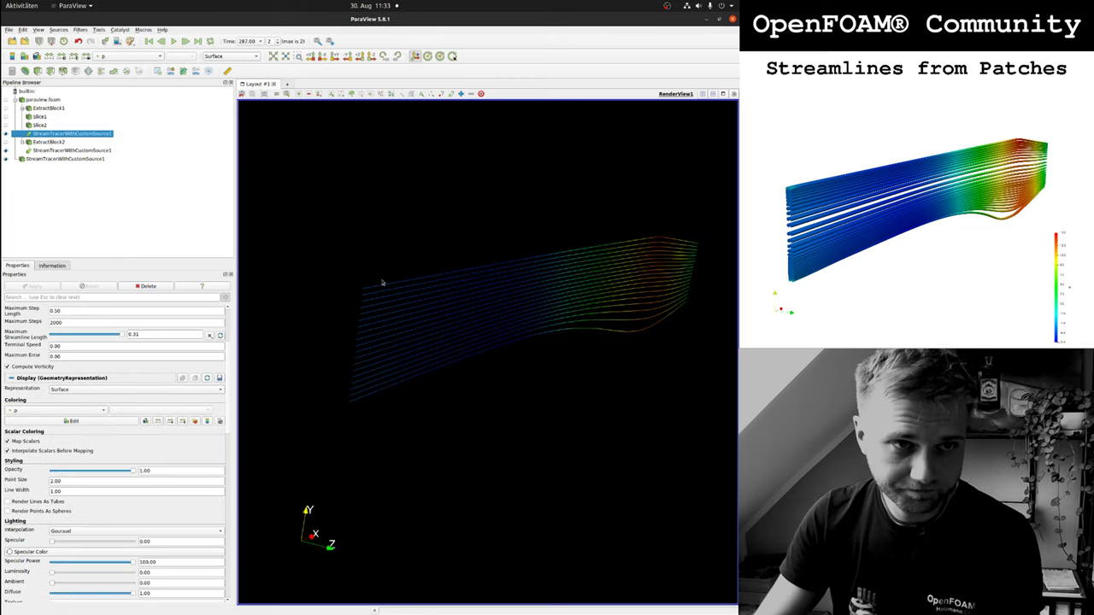
scroll(382, 283, up, 2)
drag(487, 242, 401, 300)
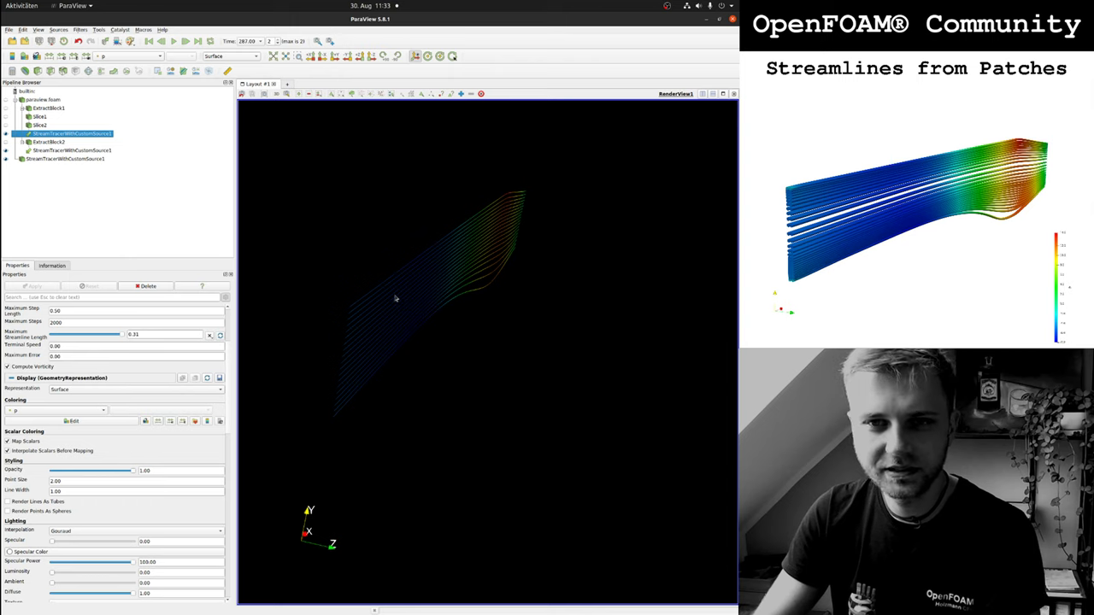
drag(395, 298, 366, 298)
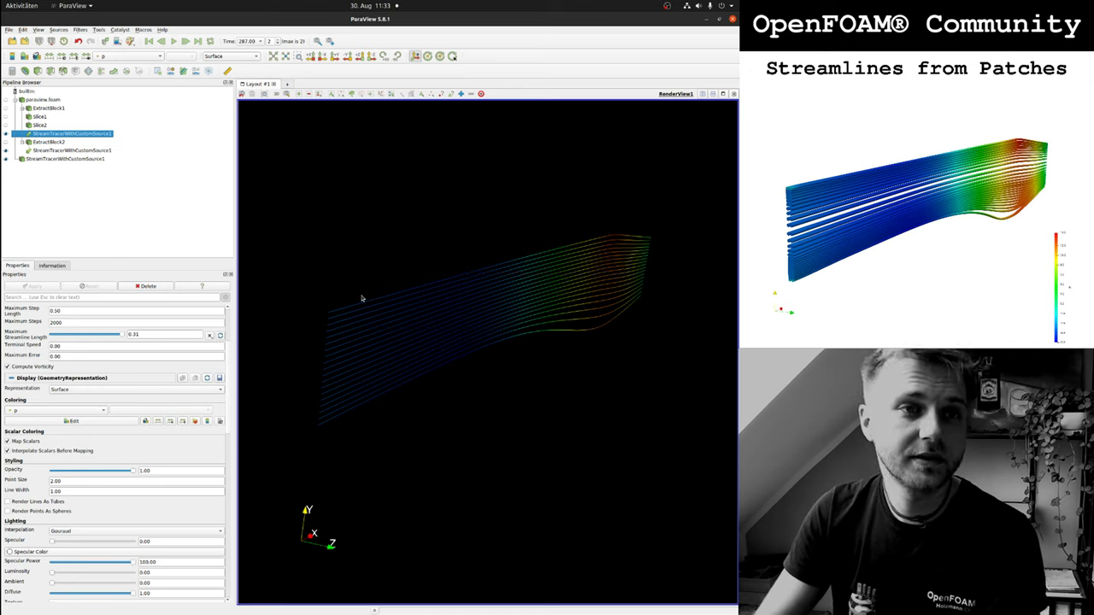
Delete the custom-source stream tracers, then try a plain Stream Tracer with High Resolution Line seed and remove it.
click(69, 160)
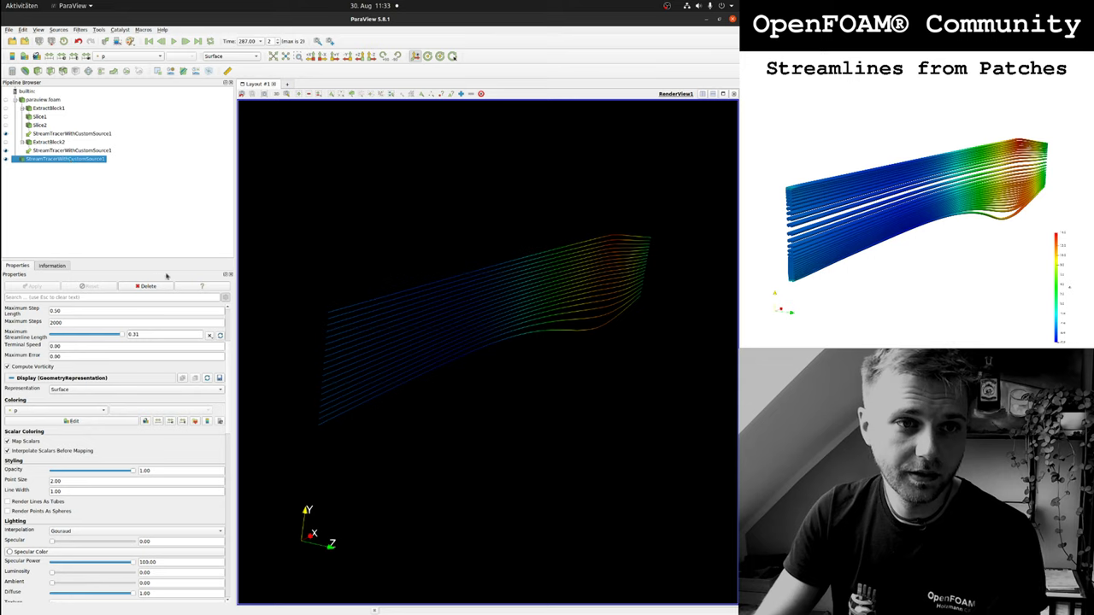
click(145, 286)
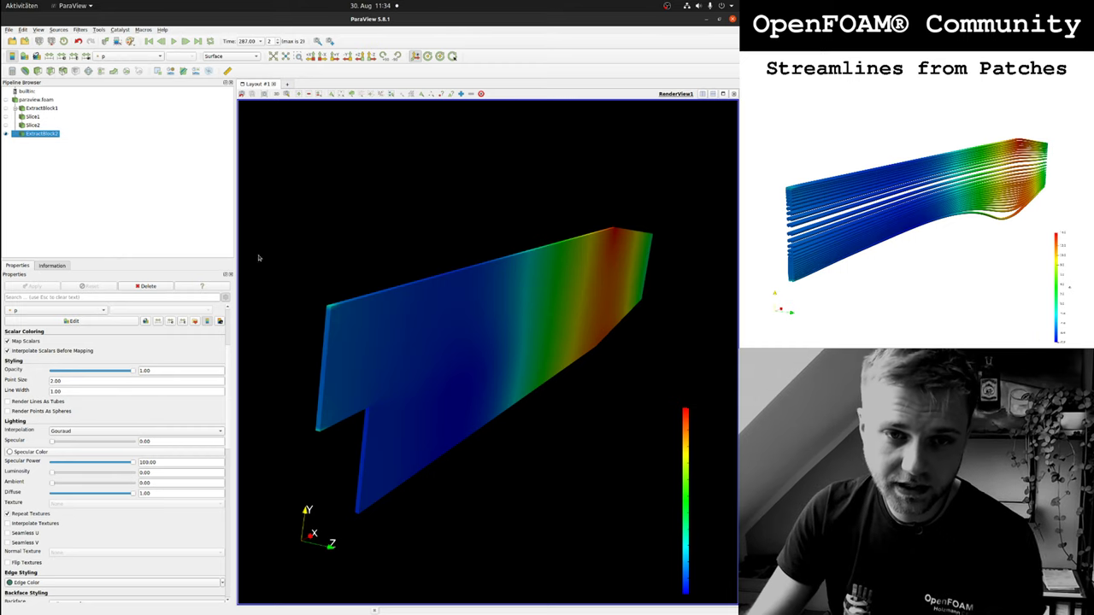
click(108, 73)
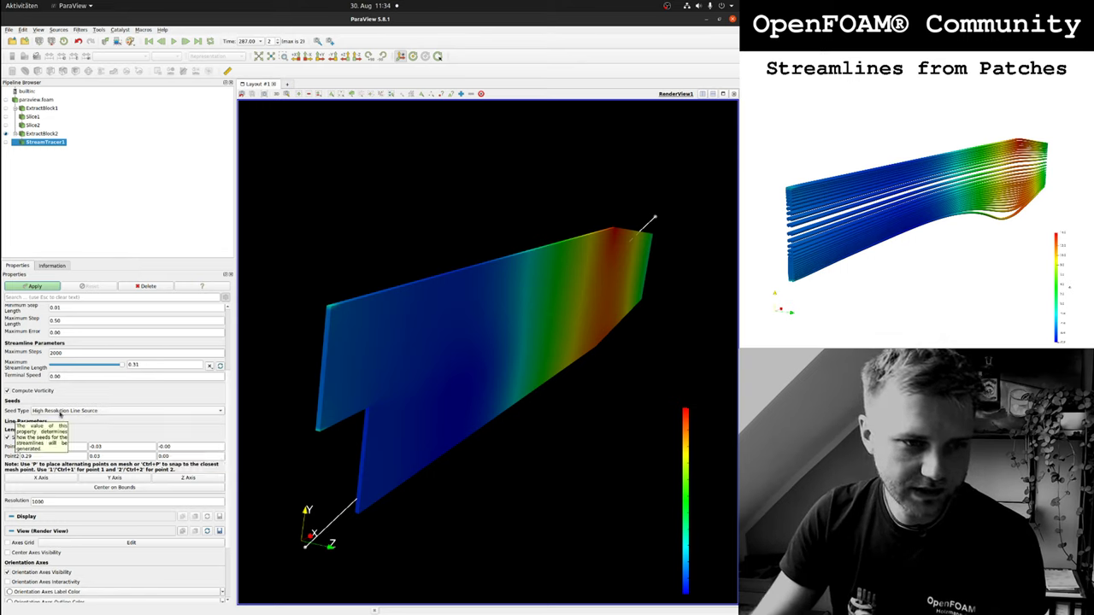
click(70, 411)
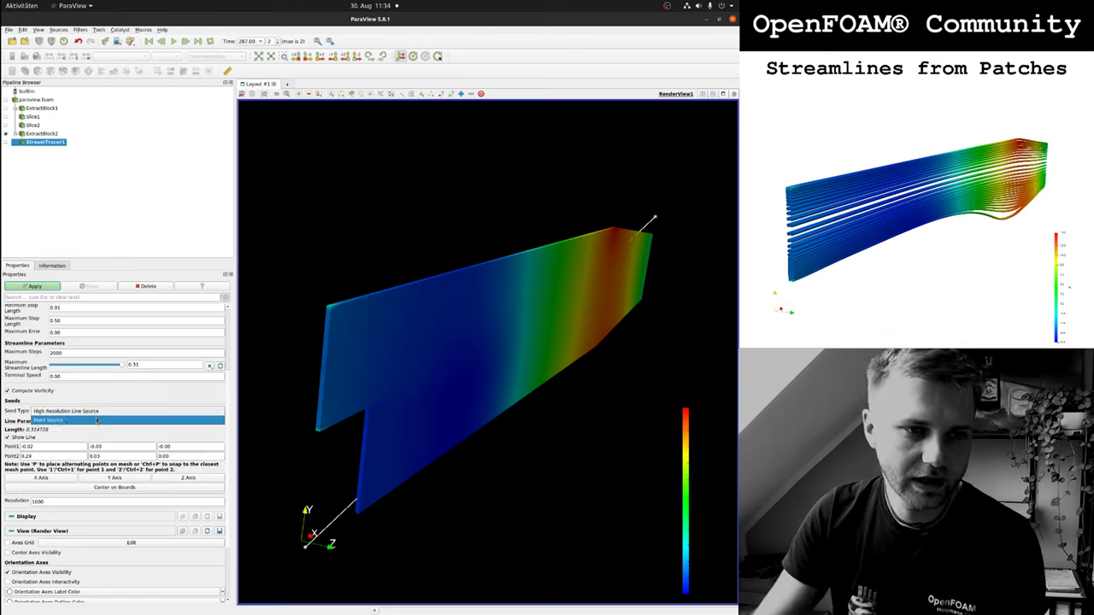
click(85, 394)
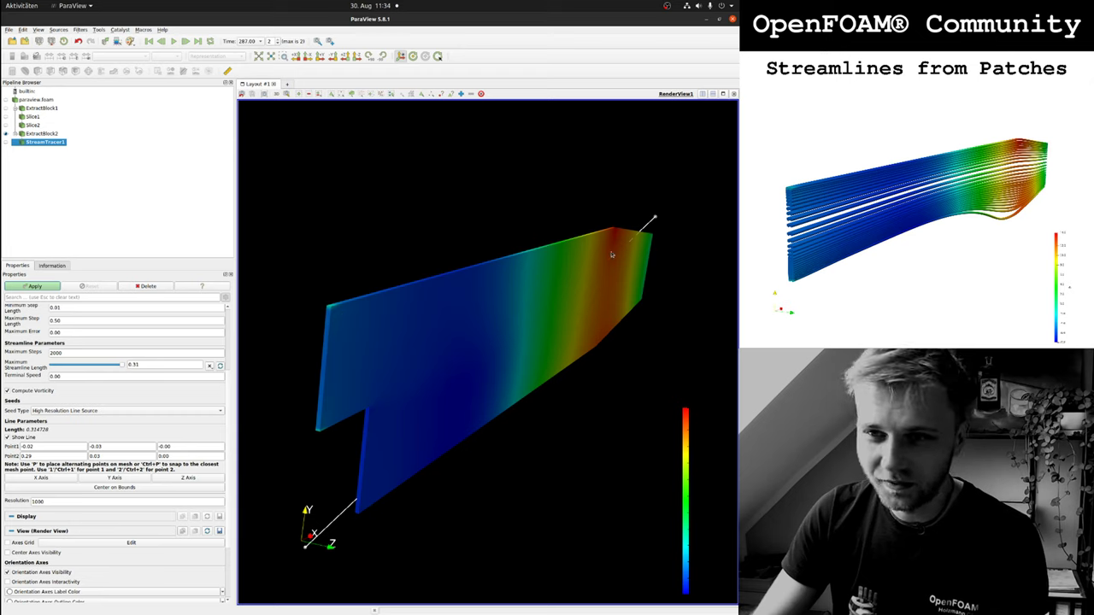
click(150, 287)
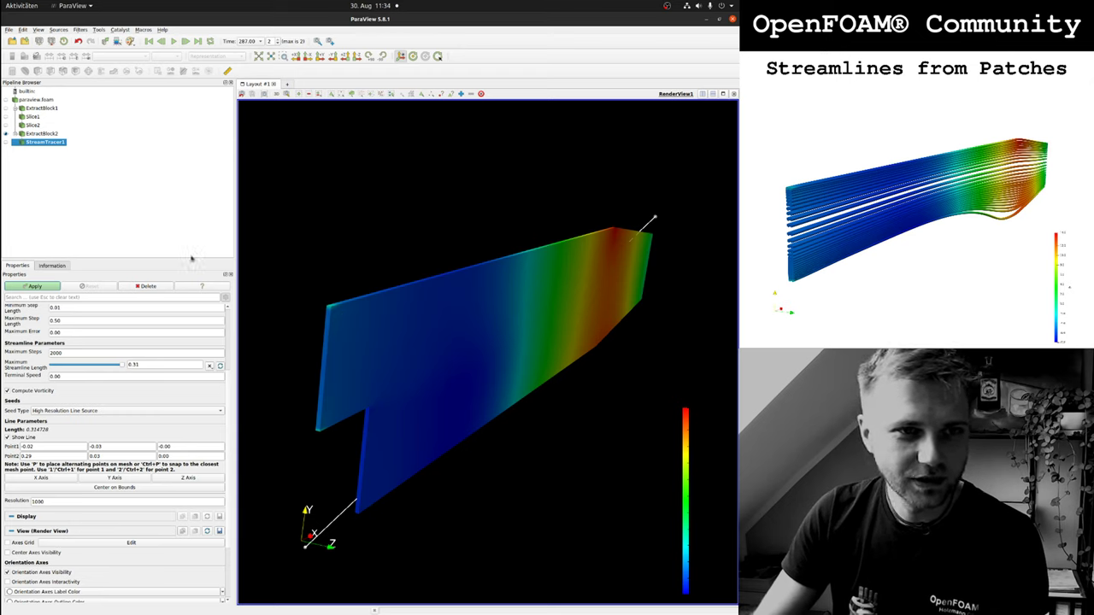
Add a Stream Tracer With Custom Source with Slice2 as Seed Source and apply it.
click(80, 29)
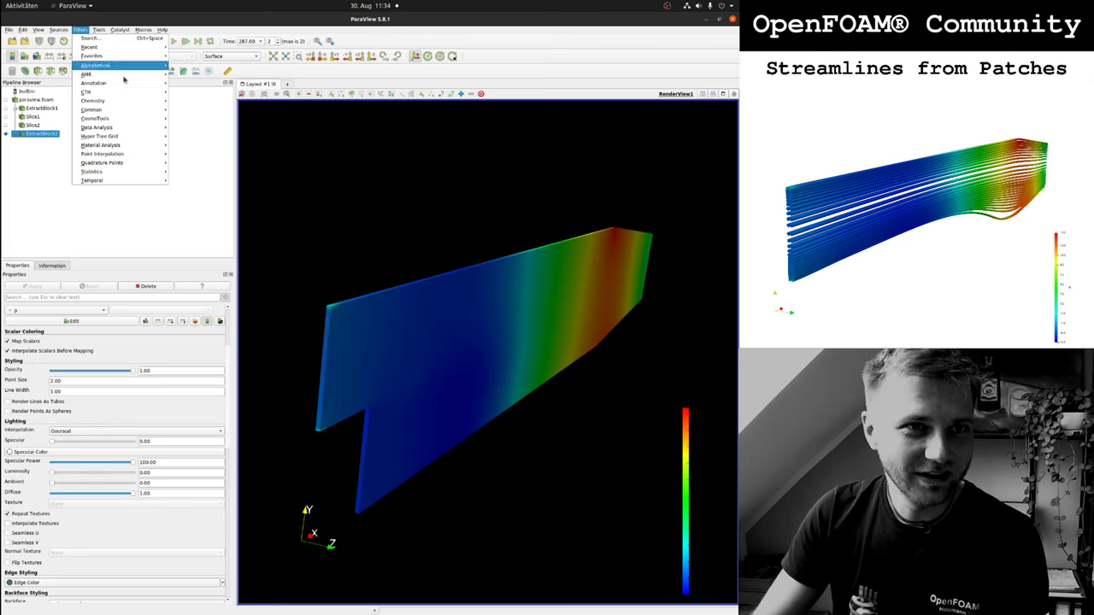
mouse_move(163, 66)
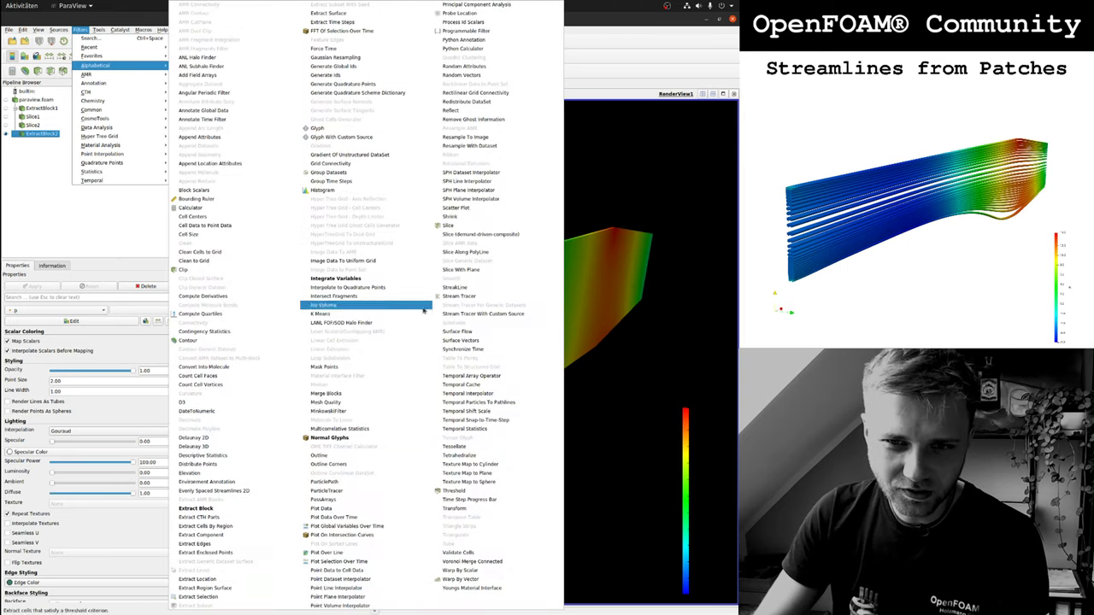
click(483, 313)
click(300, 270)
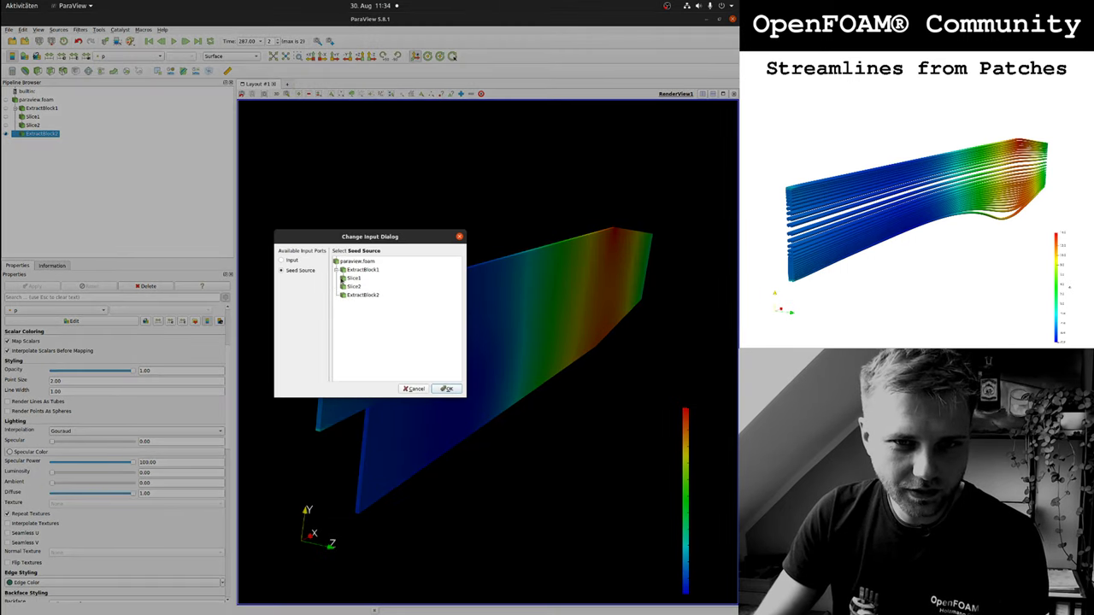
click(352, 287)
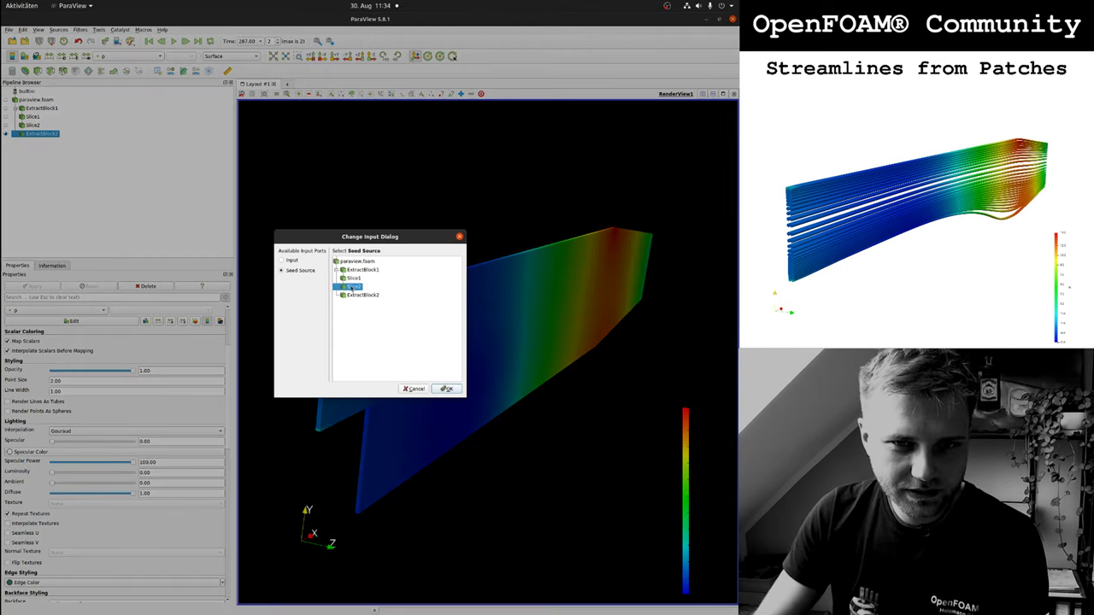
click(444, 389)
click(34, 285)
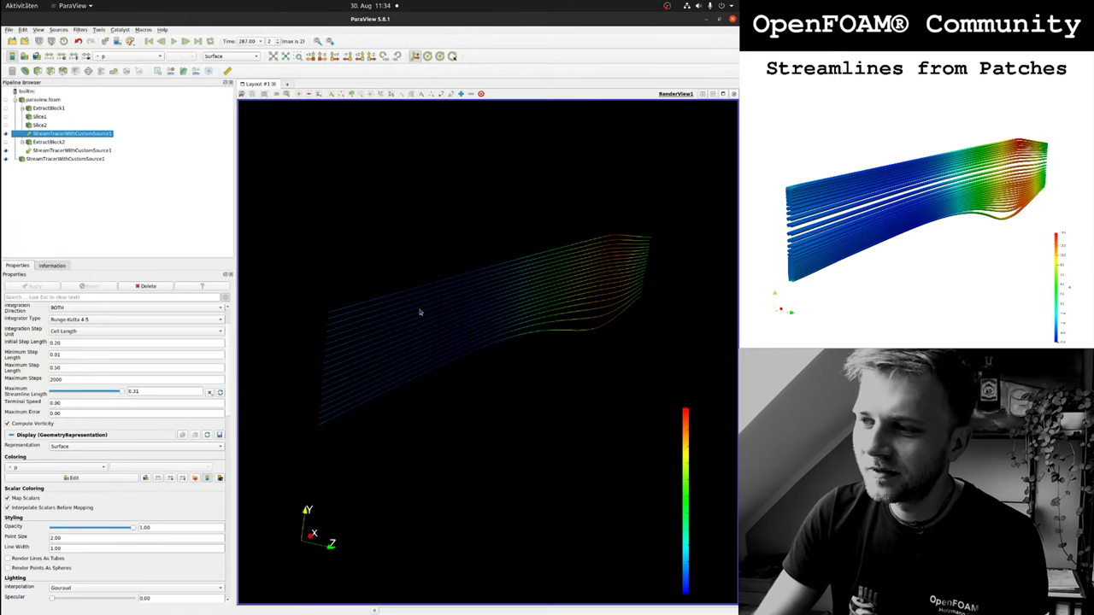
click(43, 100)
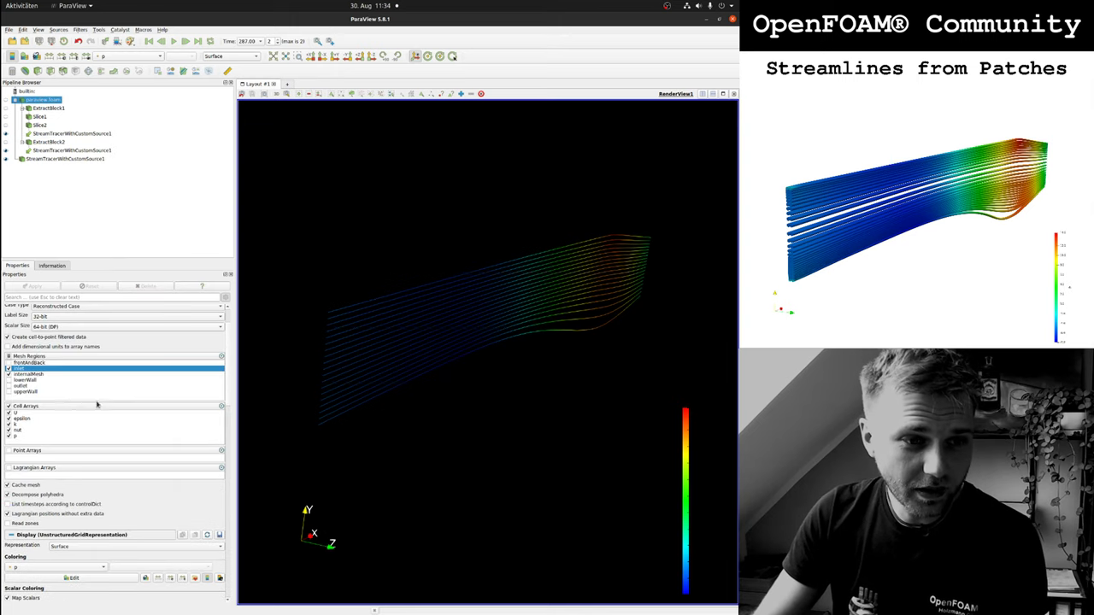
Tick the outlet mesh region in paraview.foam and apply.
click(9, 387)
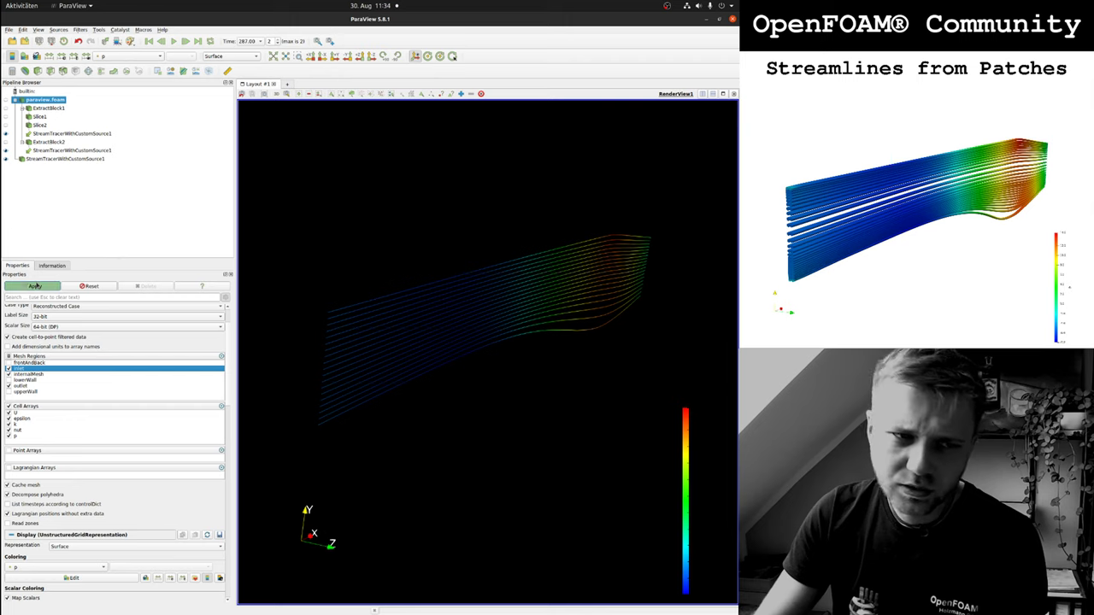
click(35, 286)
drag(404, 300, 385, 286)
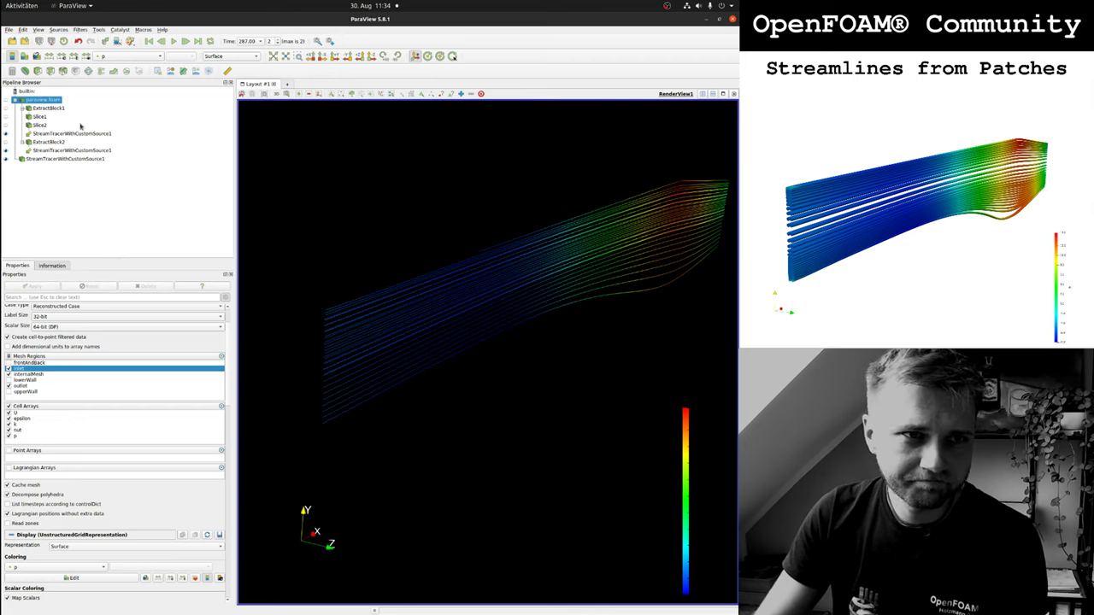
Untick the inlet patch in ExtractBlock1's block indices and apply to update the streamlines.
click(47, 109)
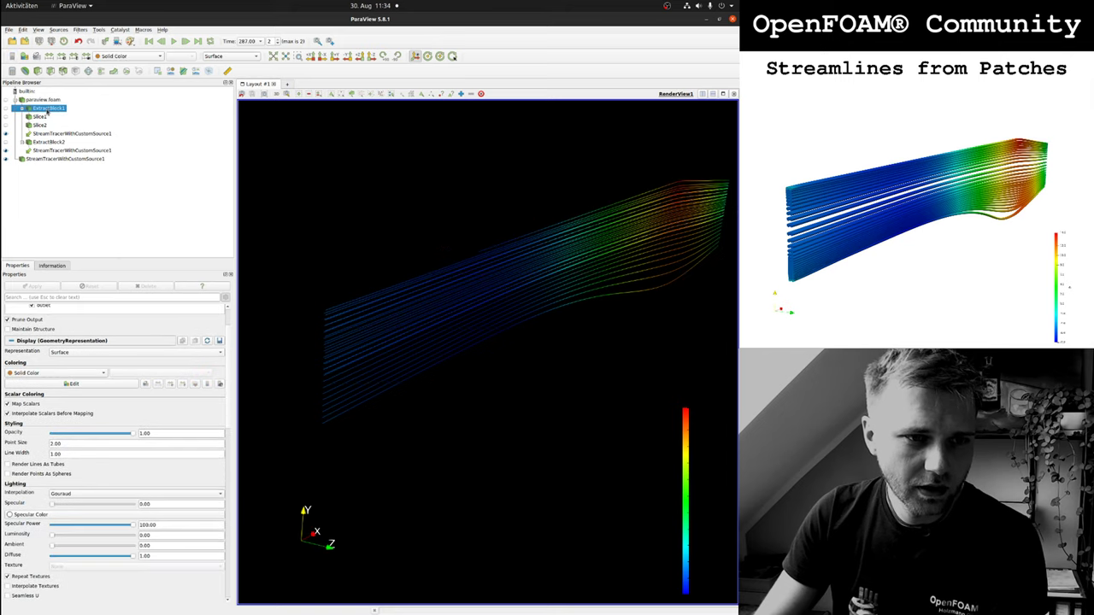
scroll(51, 345, up, 2)
click(34, 345)
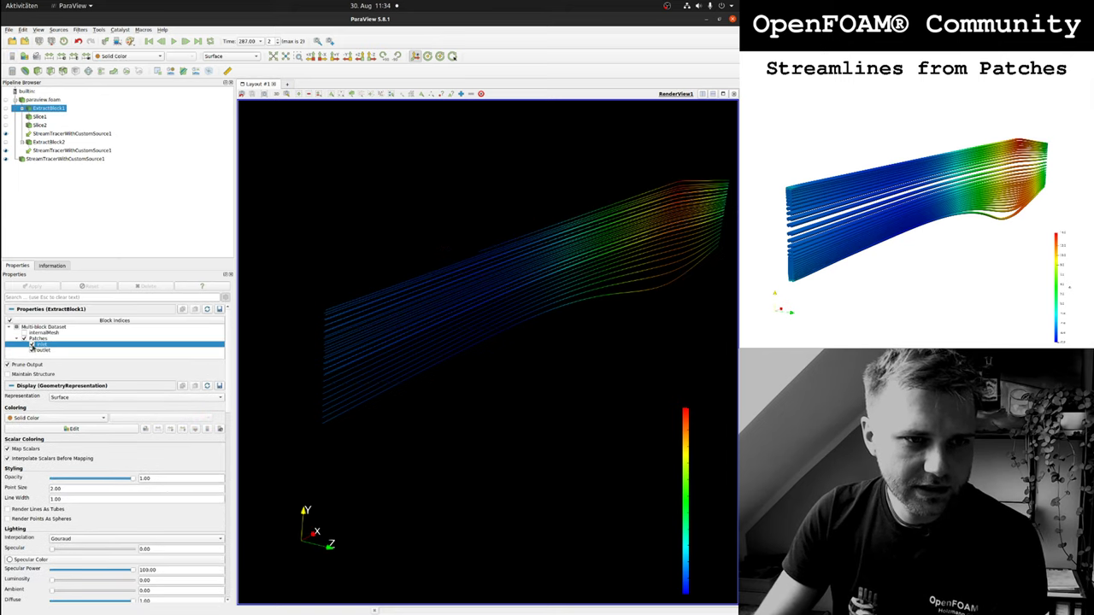
click(31, 344)
click(31, 287)
drag(463, 168, 440, 181)
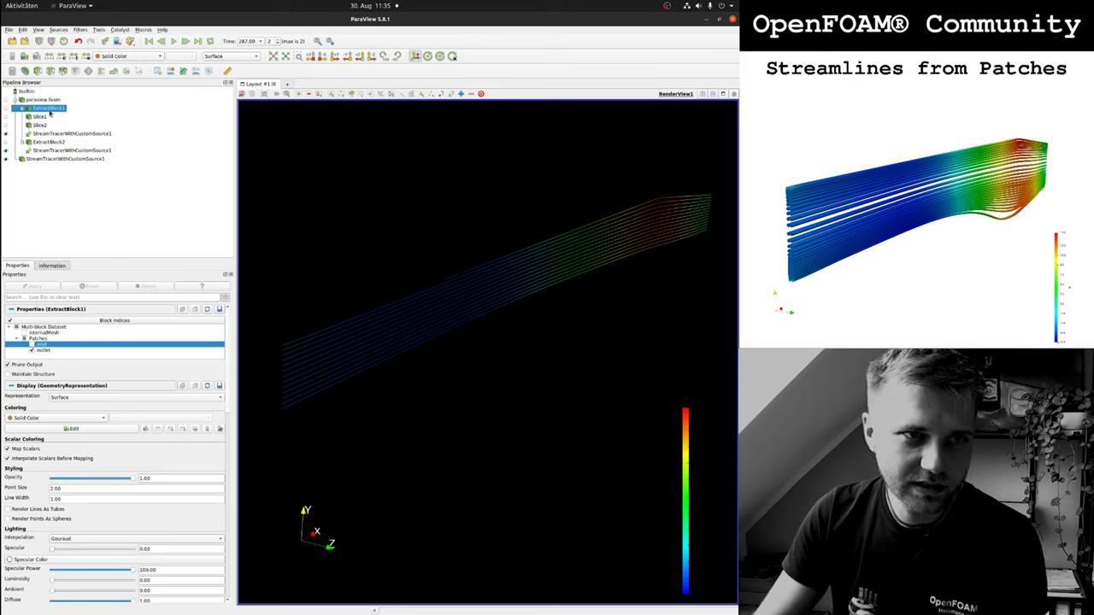
click(49, 352)
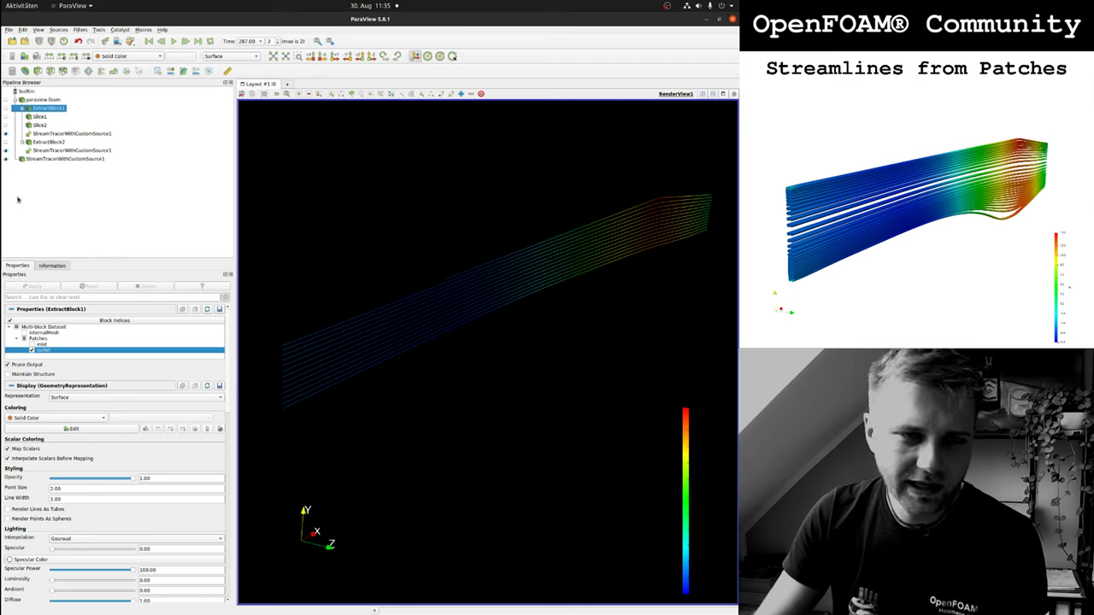
click(7, 117)
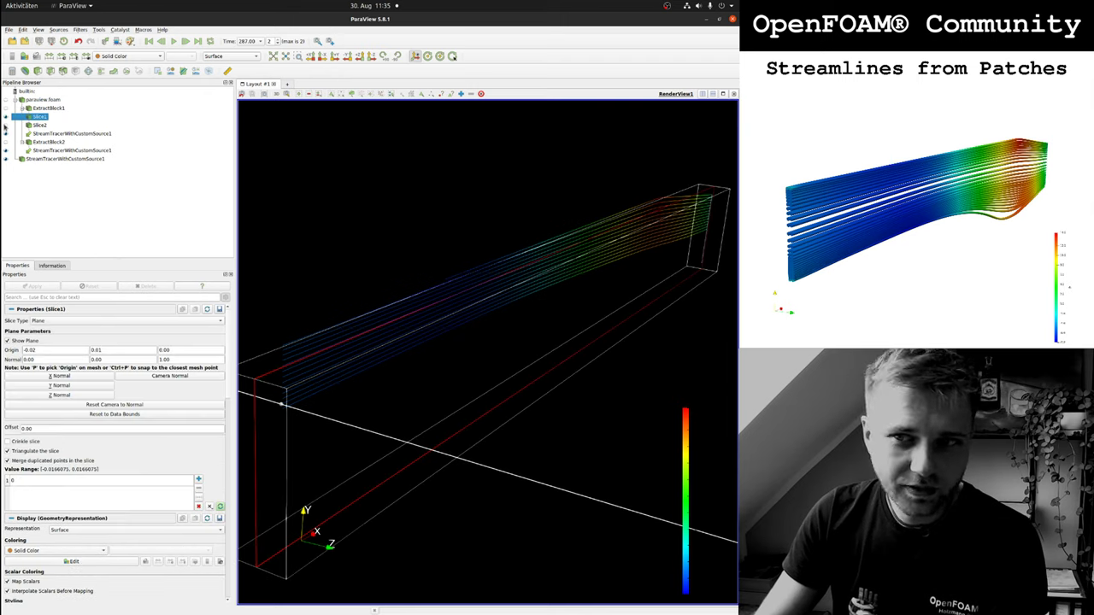
click(7, 125)
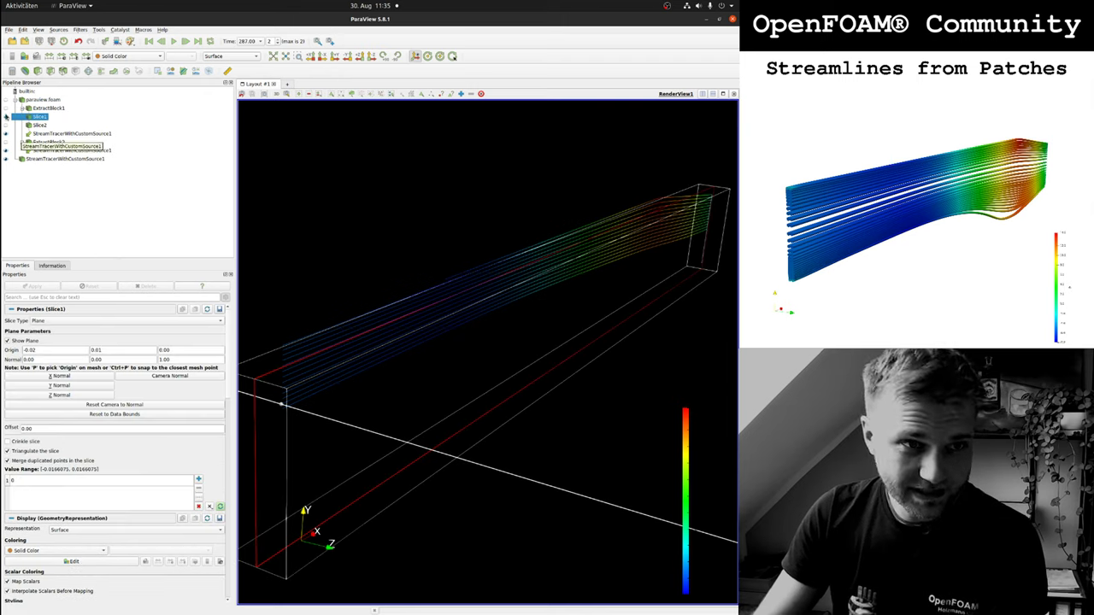
drag(493, 192, 438, 312)
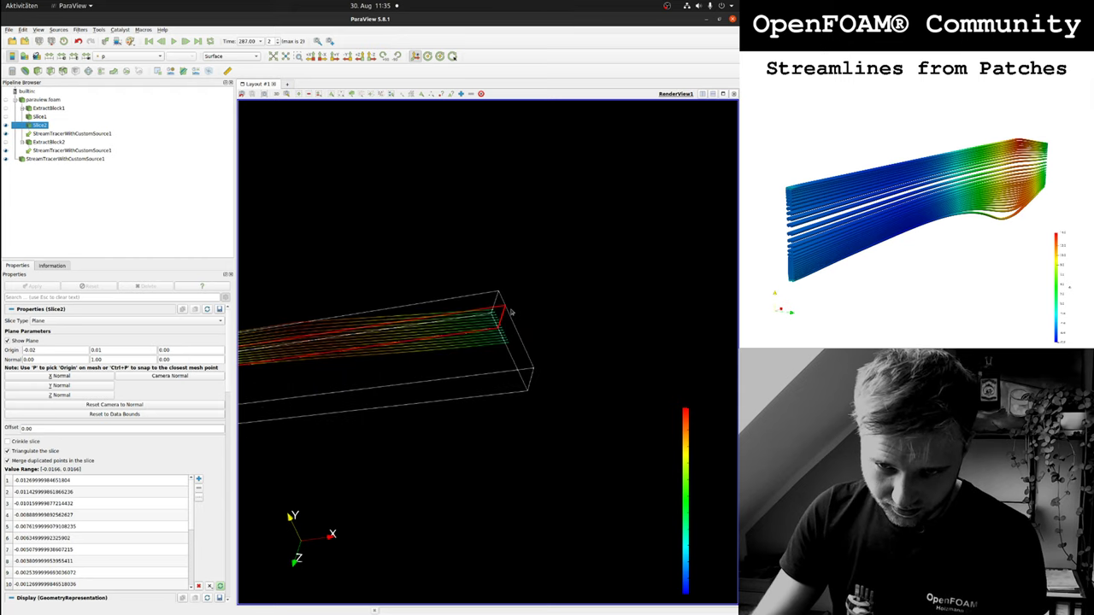
drag(533, 302, 432, 429)
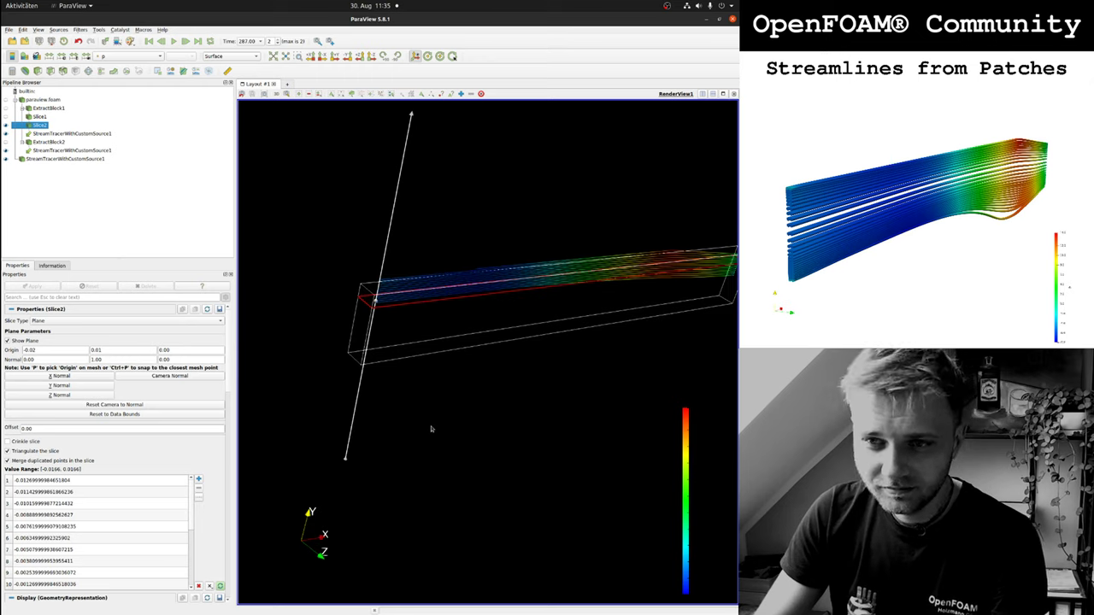